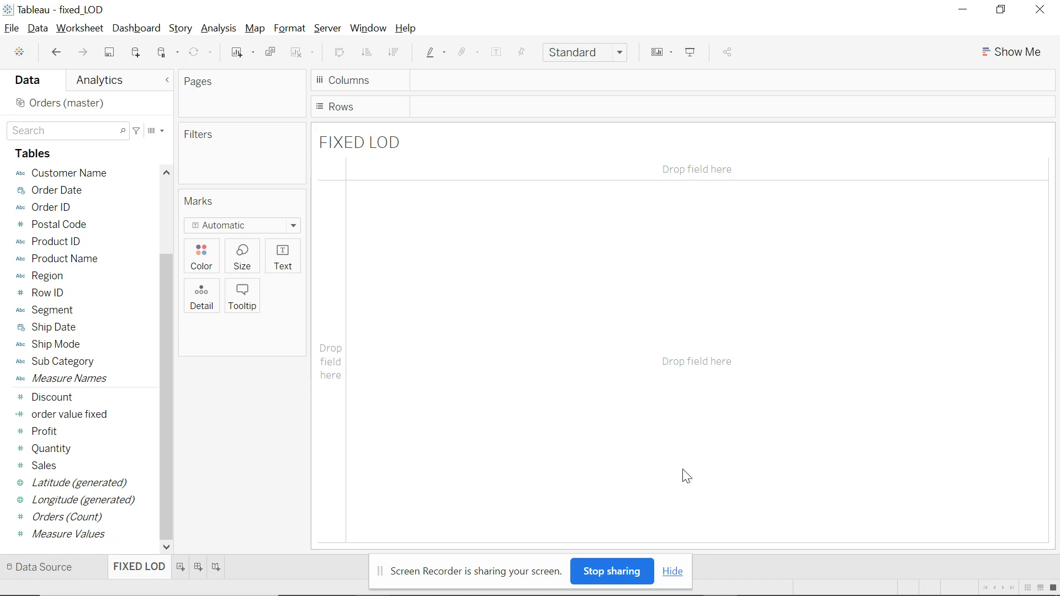
# Switch to SQL Server Management Studio and enlarge the results pane of the orders query.
pyautogui.click(673, 571)
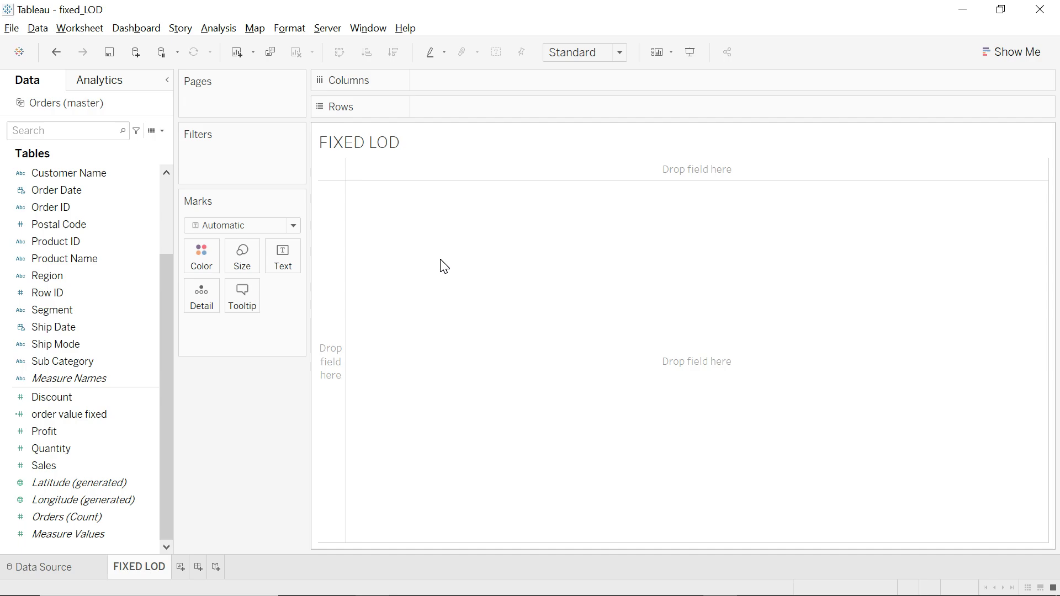
pyautogui.hotkey('alt', 'Tab')
pyautogui.hotkey('alt', 'Tab')
pyautogui.hotkey('alt', 'Tab')
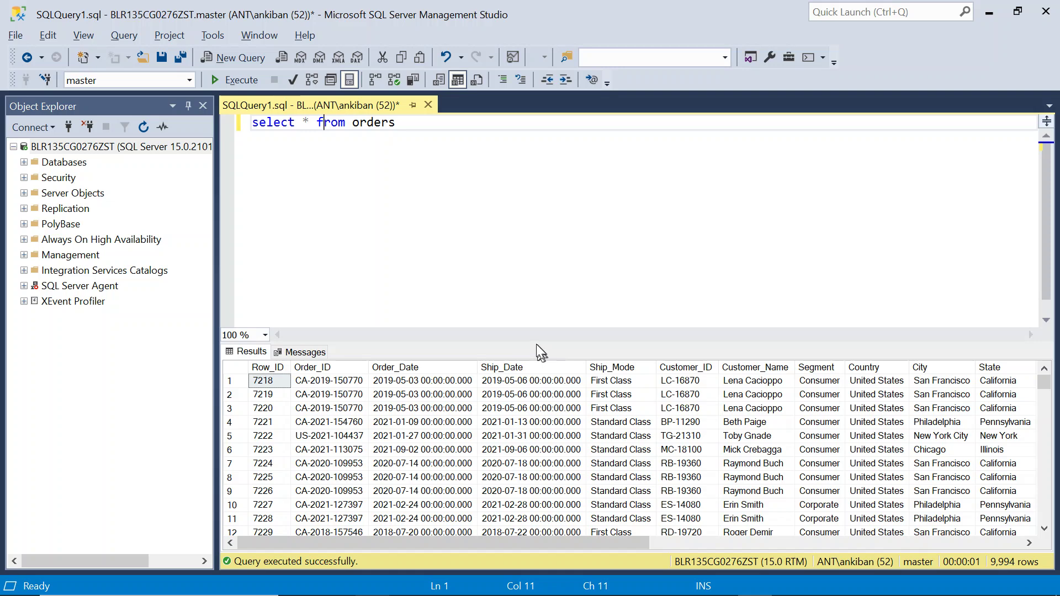
pyautogui.moveTo(535, 344); pyautogui.dragTo(521, 226)
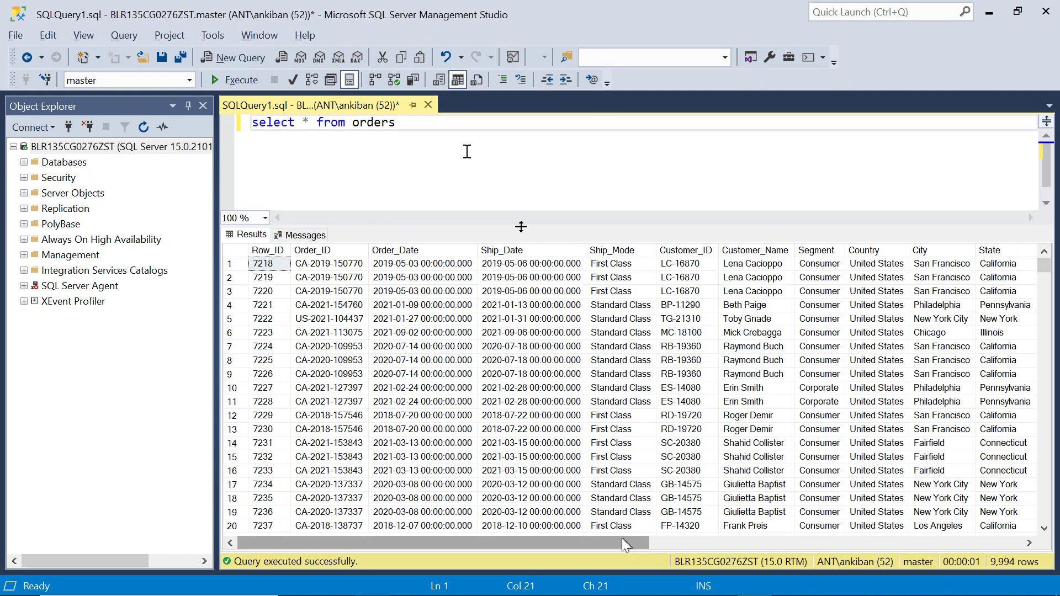
# Examine the columns of the orders query results, from the order and customer fields through category, sub-category and sales.
pyautogui.moveTo(623, 540)
pyautogui.mouseDown()
pyautogui.moveTo(894, 539)
pyautogui.moveTo(622, 542)
pyautogui.mouseUp()
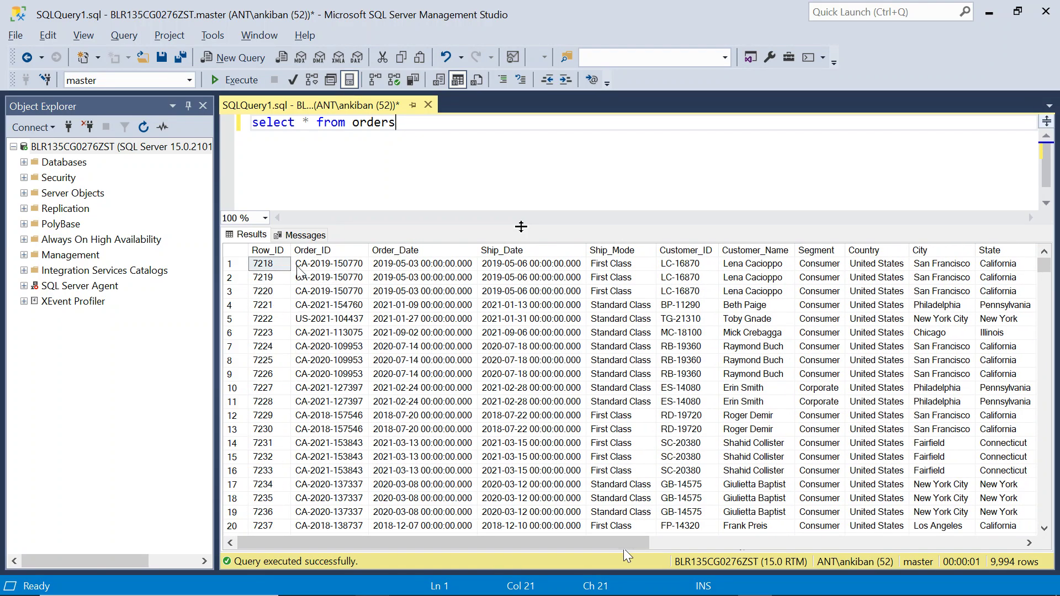
pyautogui.press('F6')
pyautogui.press('Right')
pyautogui.press('Right')
pyautogui.press('Right')
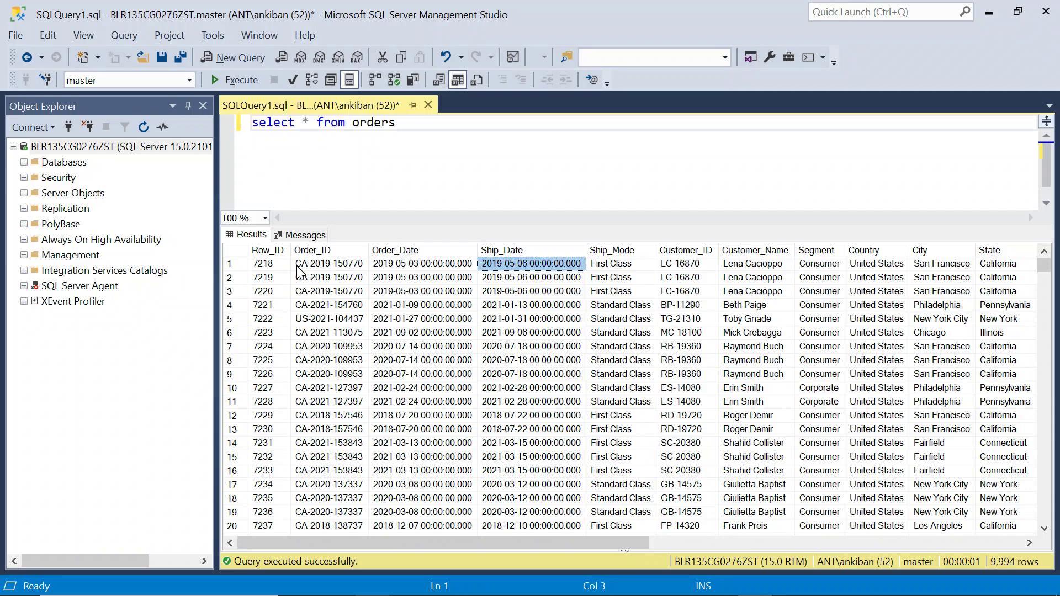
pyautogui.press('Right')
pyautogui.press('Right')
pyautogui.press('Right')
pyautogui.press('Right')
pyautogui.press('Right')
pyautogui.press('Right')
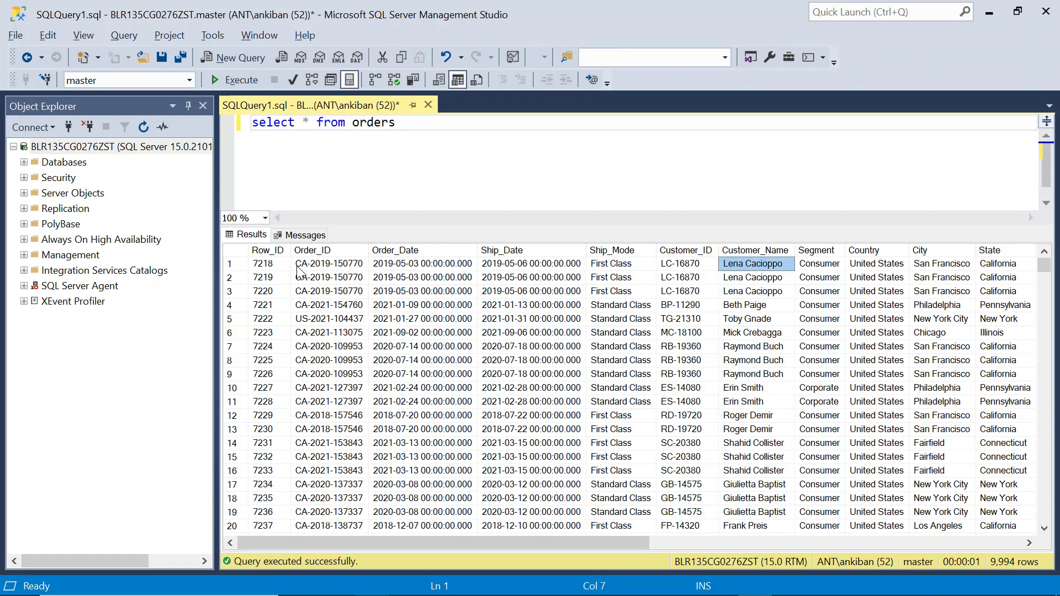
pyautogui.press('Right')
pyautogui.press('Right')
pyautogui.press('Right')
pyautogui.press('Right')
pyautogui.press('Right')
pyautogui.press('Right')
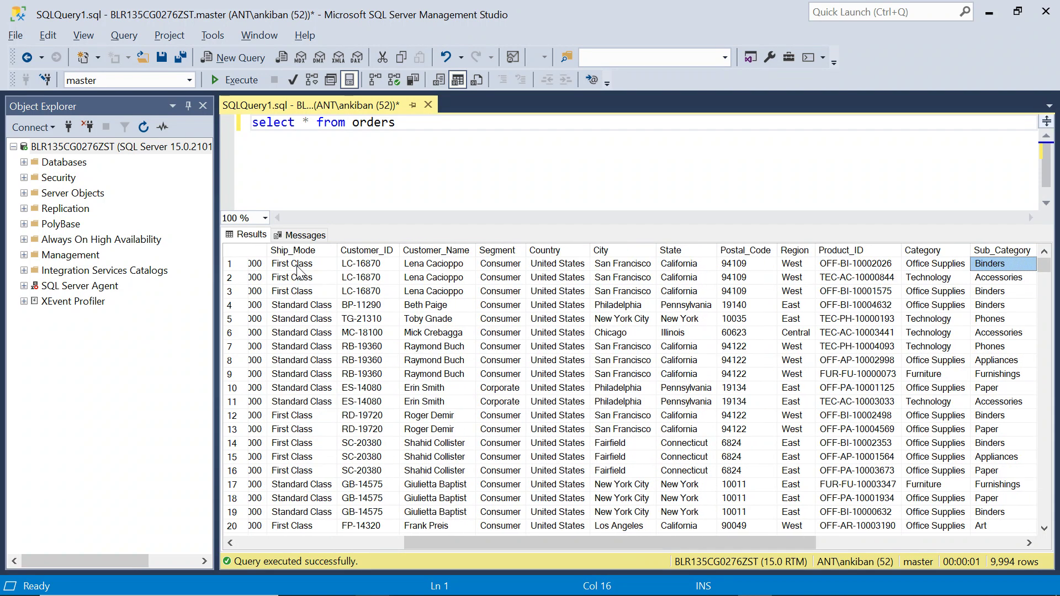
pyautogui.press('Right')
pyautogui.press('Right')
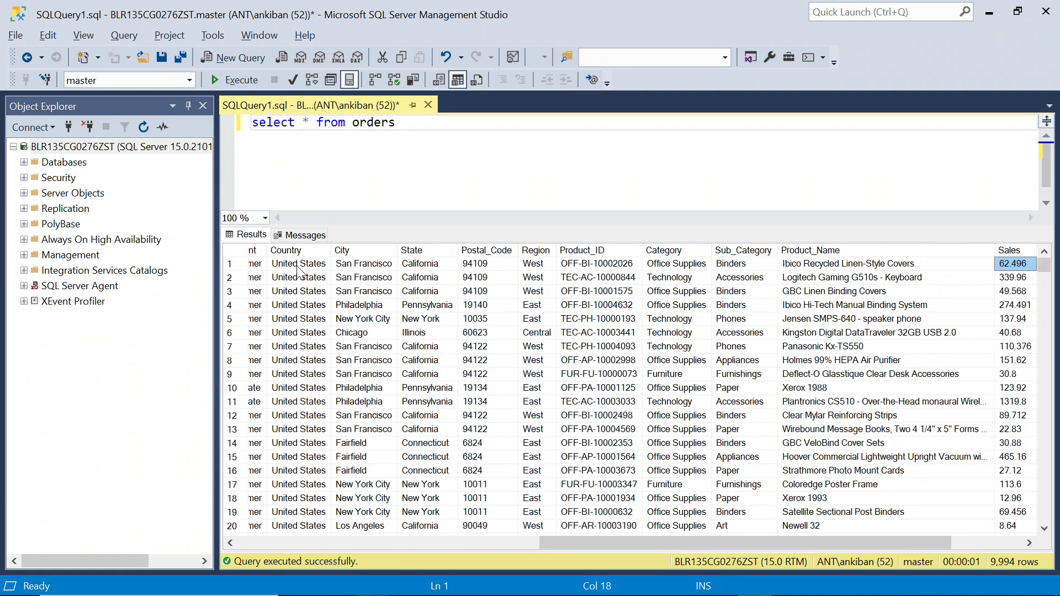
pyautogui.press('Left')
pyautogui.press('Left')
# Switch to Tableau, search the fields for "cate" and add Category to the rows of the FIXED LOD sheet.
pyautogui.hotkey('alt', 'Tab')
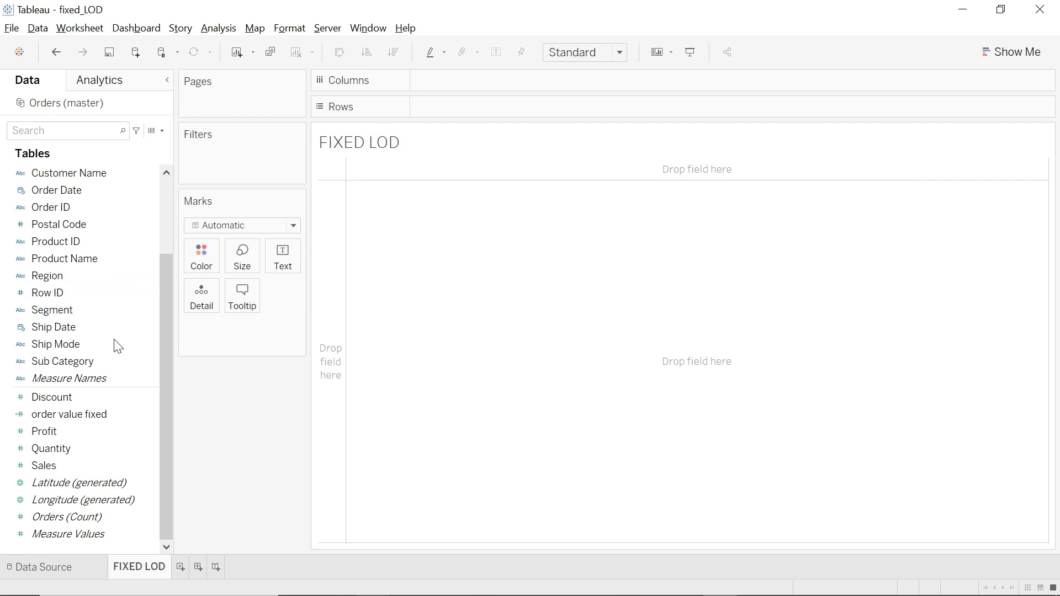
pyautogui.click(60, 133)
pyautogui.write('cate')
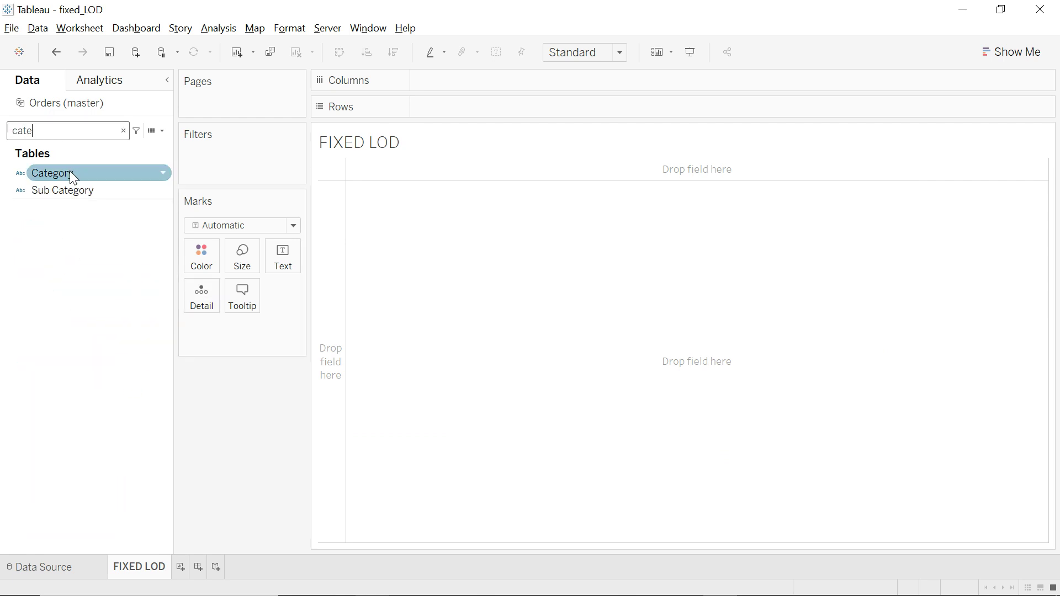
pyautogui.moveTo(69, 173); pyautogui.dragTo(496, 105)
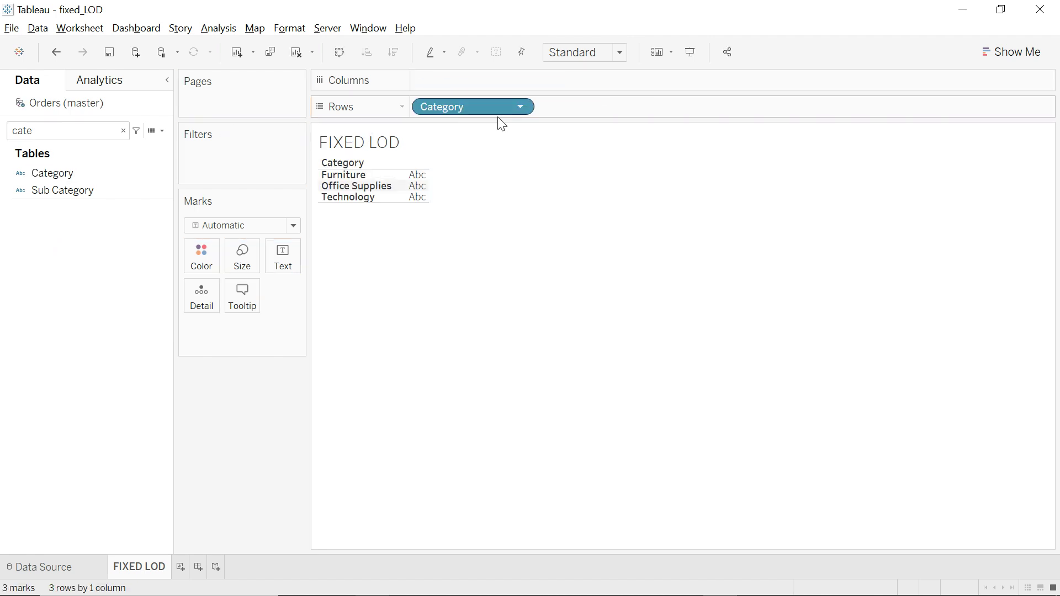
# Clear the field search and add Sales as the text value for each category.
pyautogui.click(18, 129)
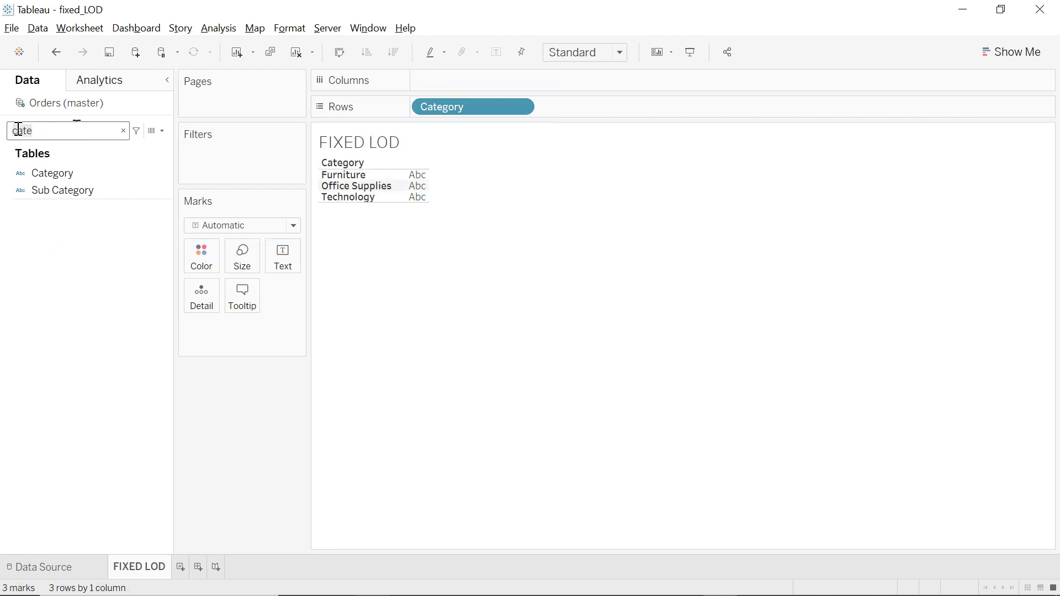
pyautogui.click(124, 131)
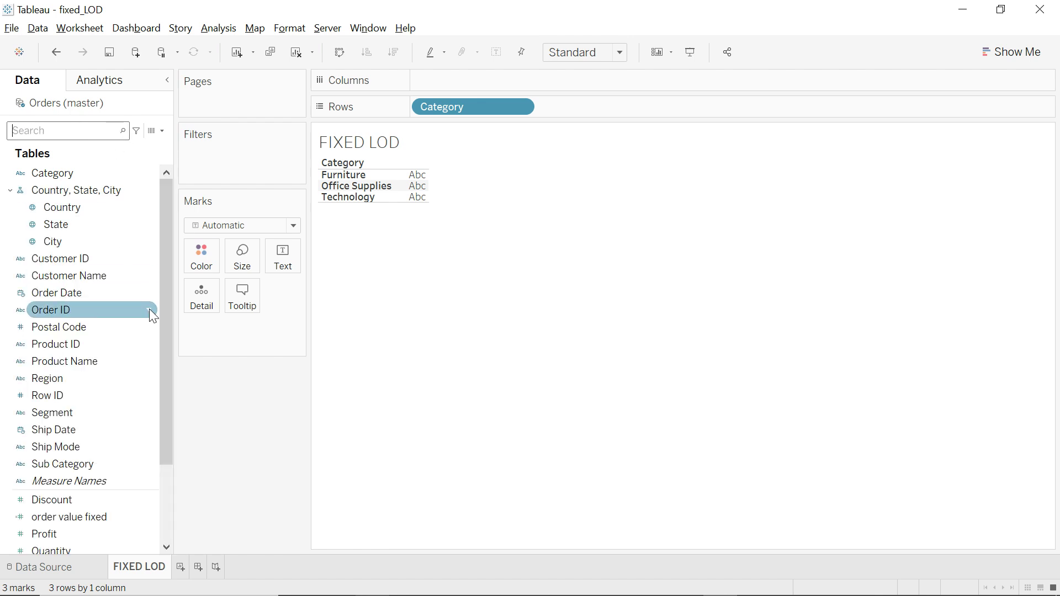
pyautogui.scroll(-1, 166, 389)
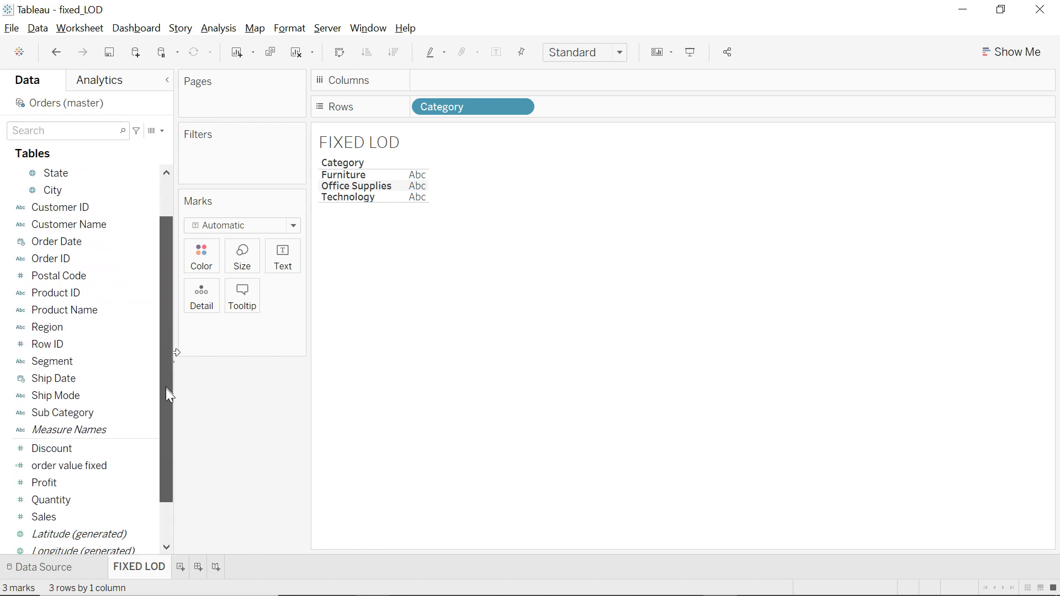
pyautogui.moveTo(59, 517); pyautogui.dragTo(407, 185)
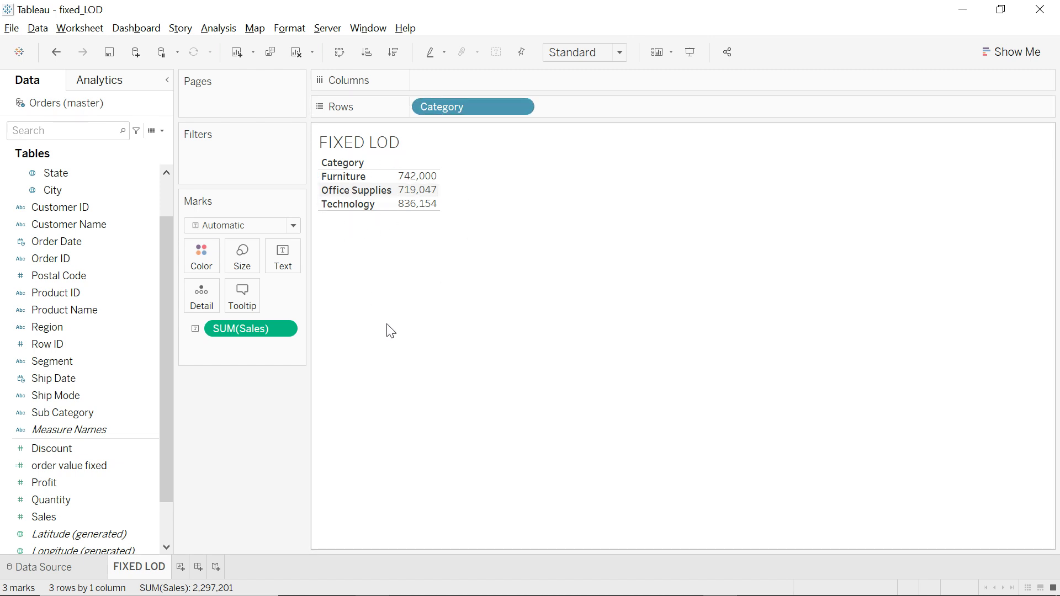
# Switch to SQL Server Management Studio, change the query to select category,sum(sales) from orders, and start a group by clause.
pyautogui.moveTo(421, 190)
pyautogui.hotkey('alt', 'Tab')
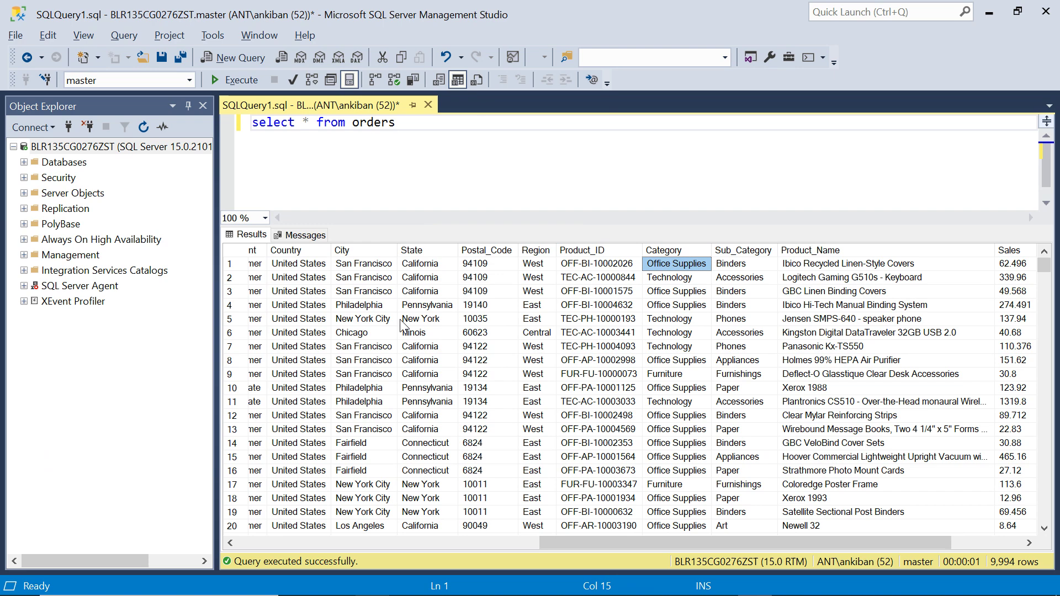
pyautogui.hotkey('alt', 'Tab')
pyautogui.hotkey('alt', 'Tab')
pyautogui.click(315, 121)
pyautogui.press('BackSpace')
pyautogui.write('category,sum(sales)')
pyautogui.press('End')
pyautogui.press('Return')
pyautogui.write('group by')
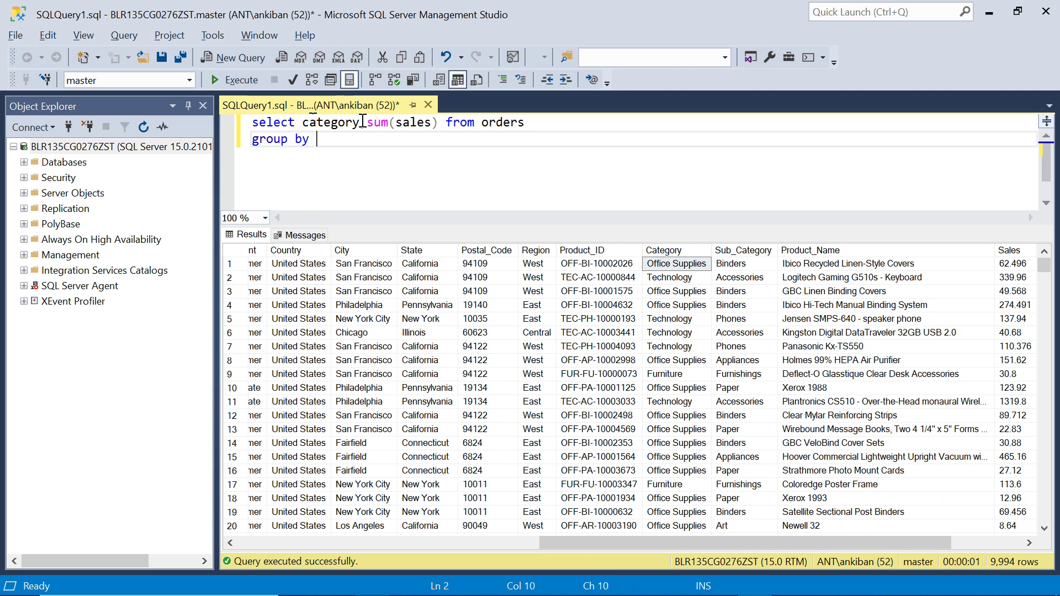
# Complete the group by clause with the category column and execute the query.
pyautogui.doubleClick(316, 123)
pyautogui.hotkey('ctrl', 'c')
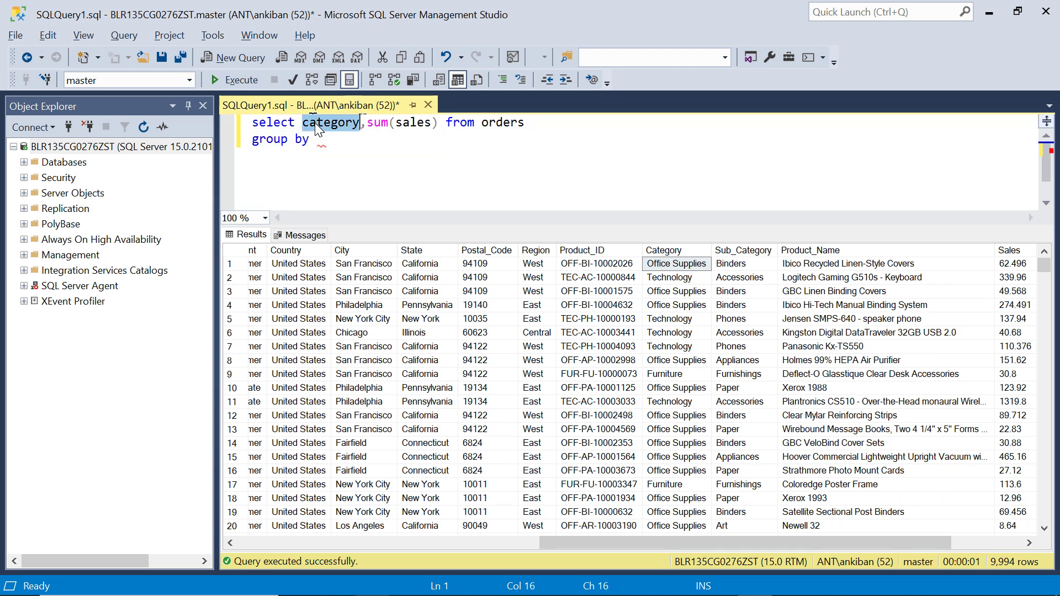
pyautogui.click(350, 142)
pyautogui.hotkey('ctrl', 'v')
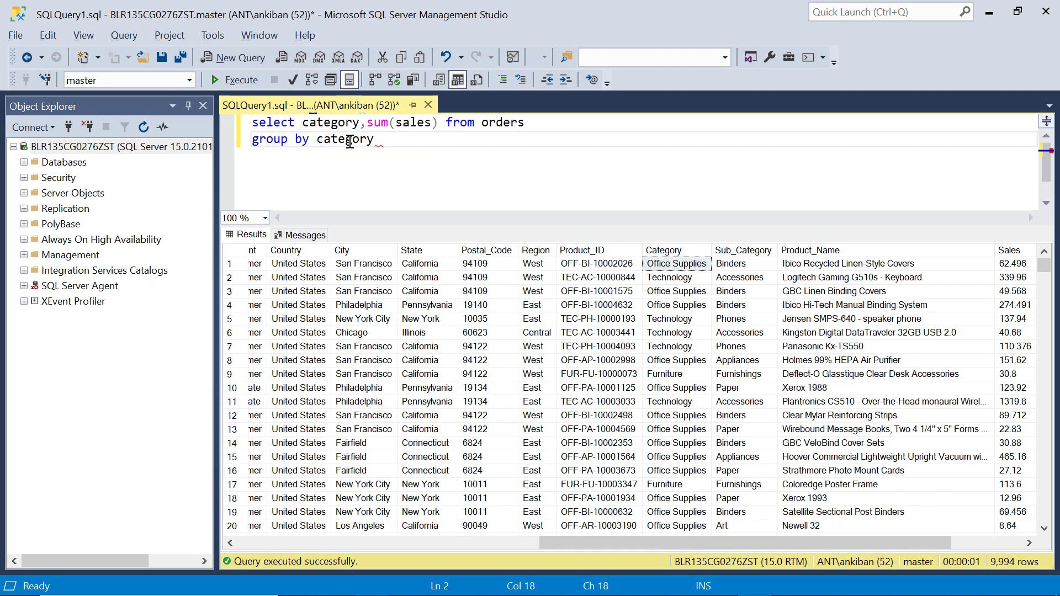
pyautogui.click(240, 83)
# Compare the sales per category in the Tableau sheet with the grouped results in SQL Server Management Studio.
pyautogui.hotkey('alt', 'Tab')
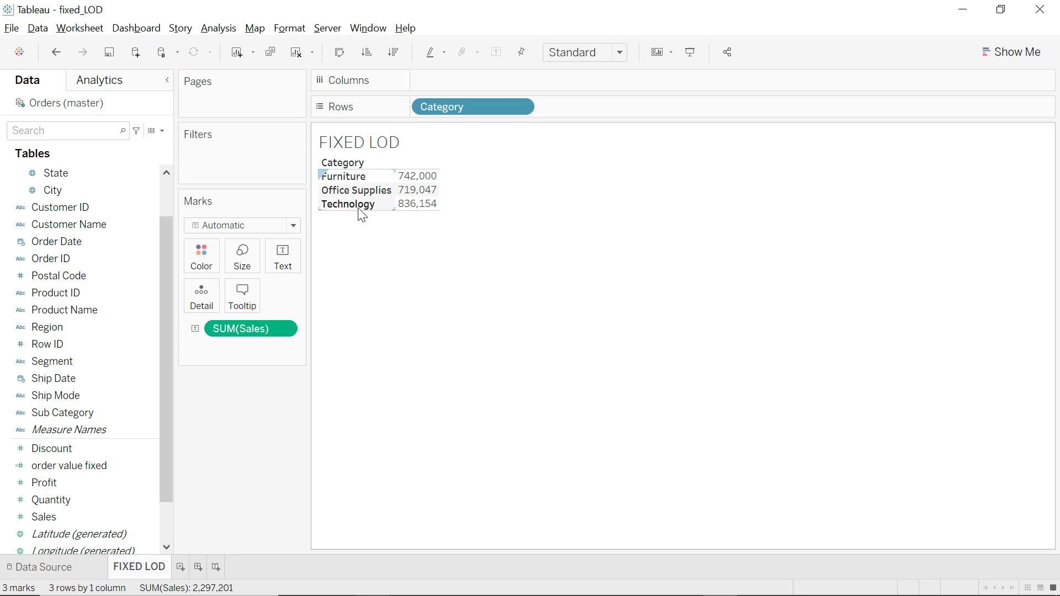
pyautogui.hotkey('alt', 'Tab')
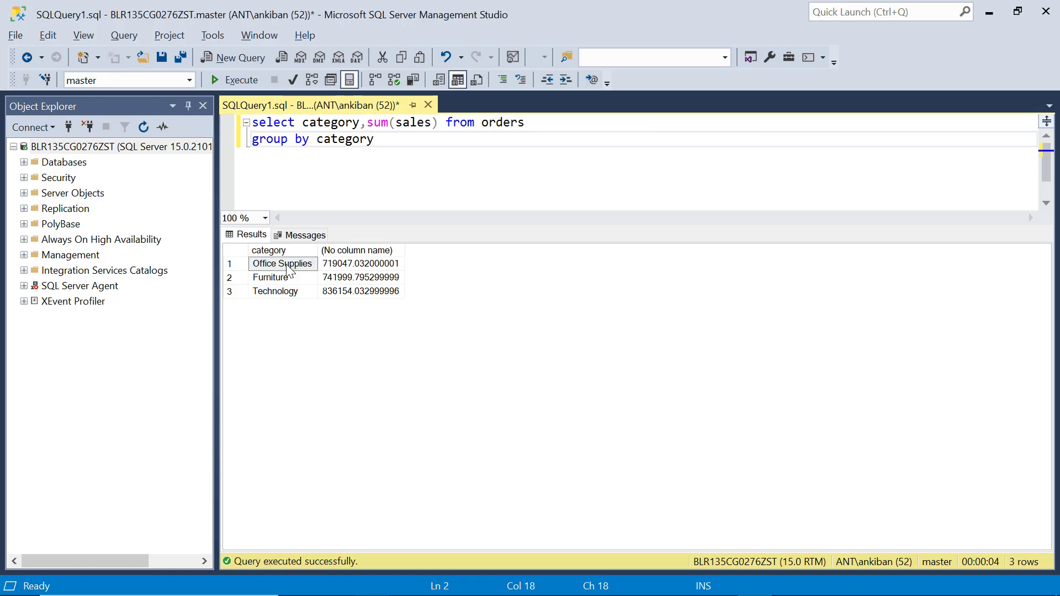
pyautogui.hotkey('alt', 'Tab')
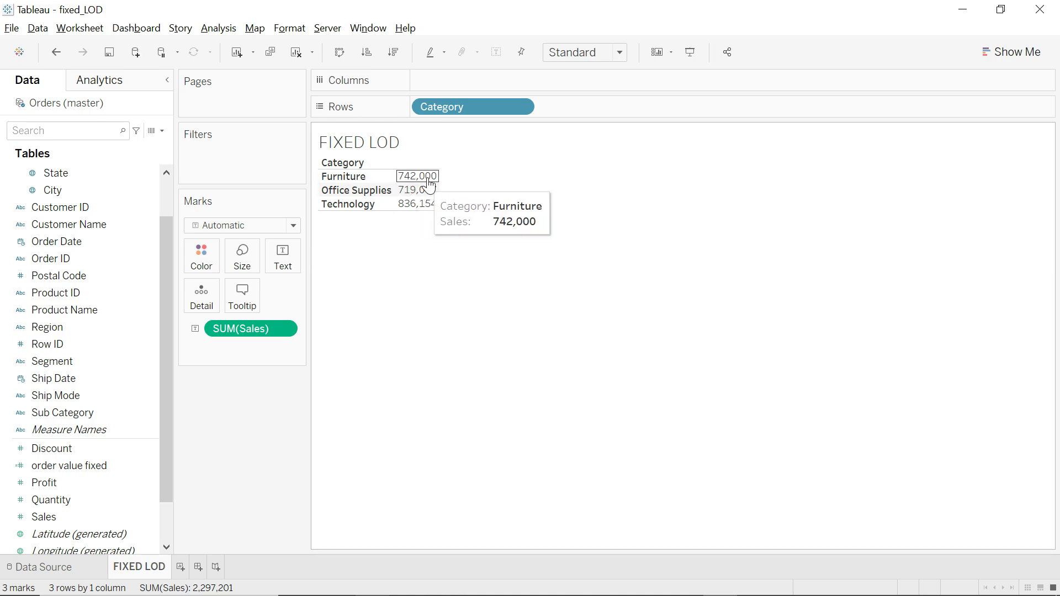
pyautogui.hotkey('alt', 'Tab')
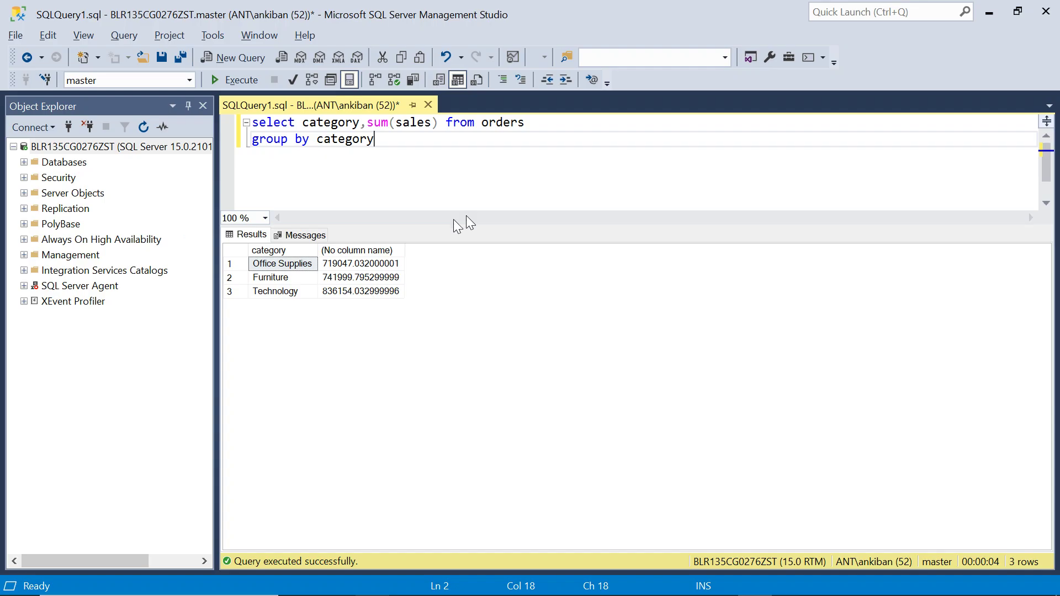
pyautogui.hotkey('alt', 'Tab')
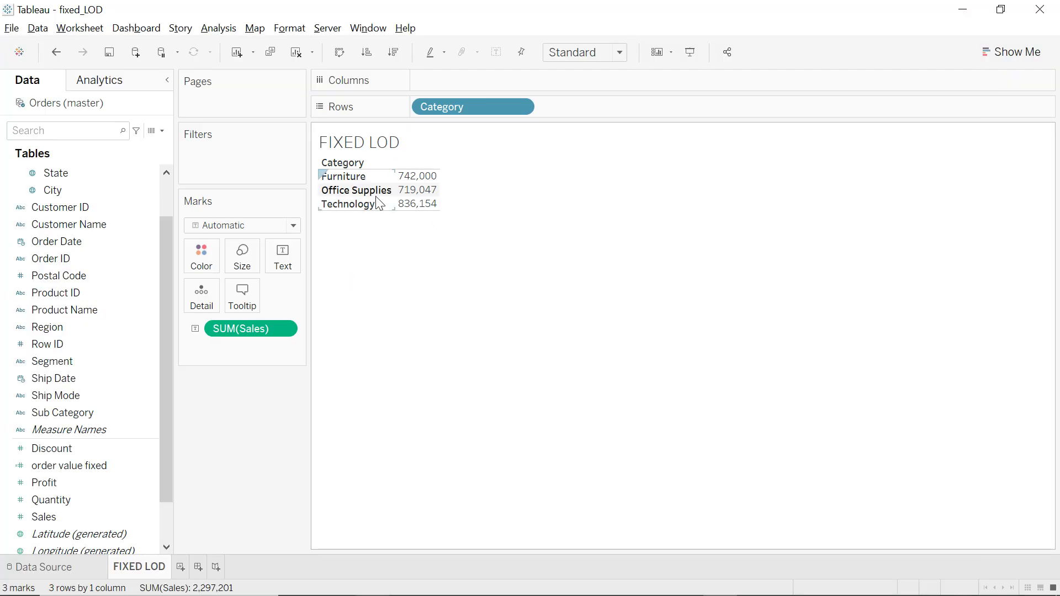
pyautogui.hotkey('alt', 'Tab')
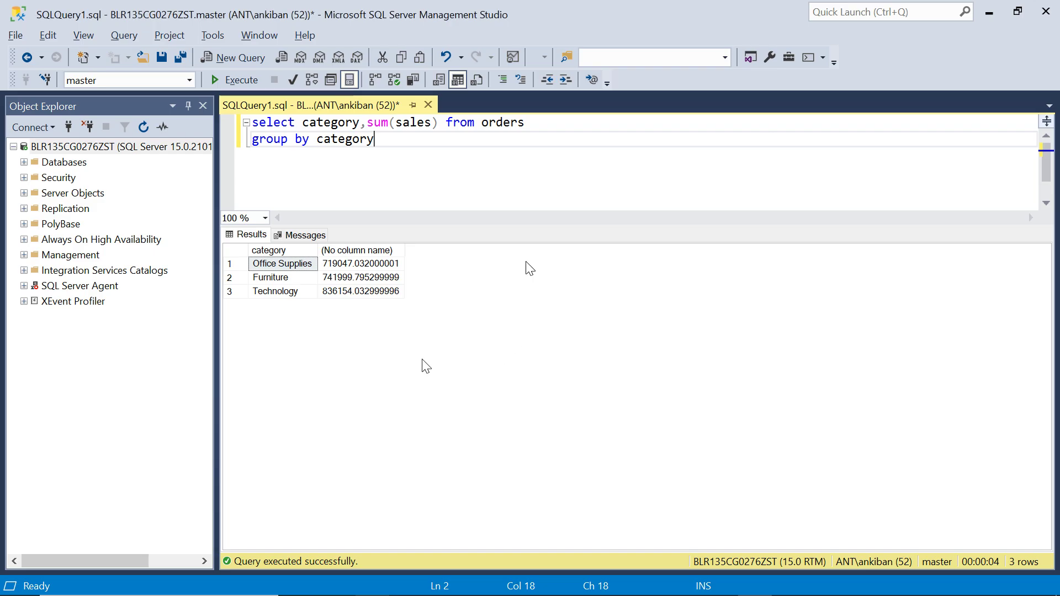
# Switch to Tableau and add Sub Category to the rows after Category.
pyautogui.hotkey('alt', 'Tab')
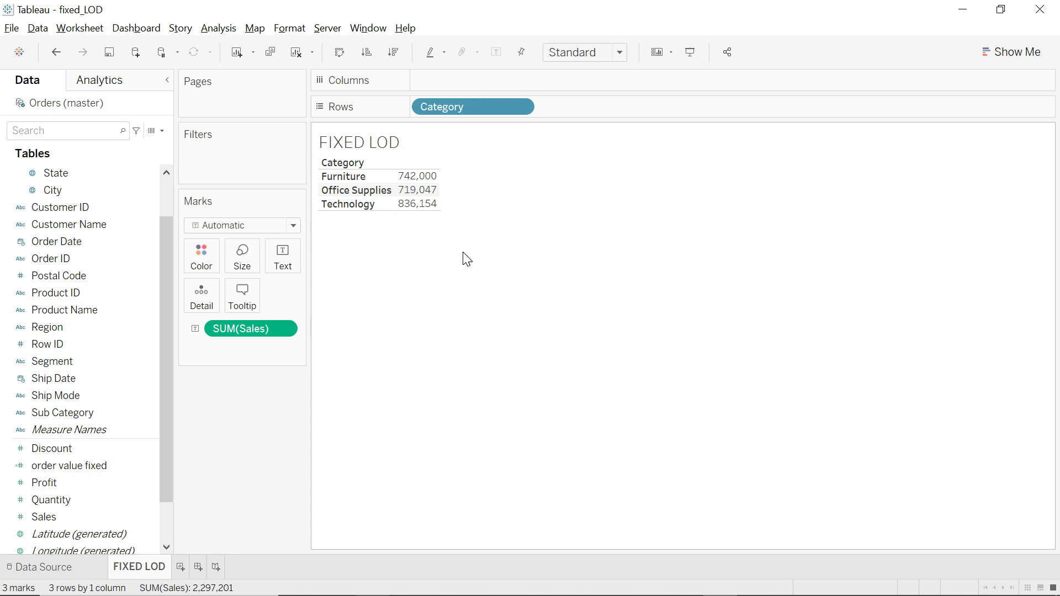
pyautogui.moveTo(65, 413); pyautogui.dragTo(614, 116)
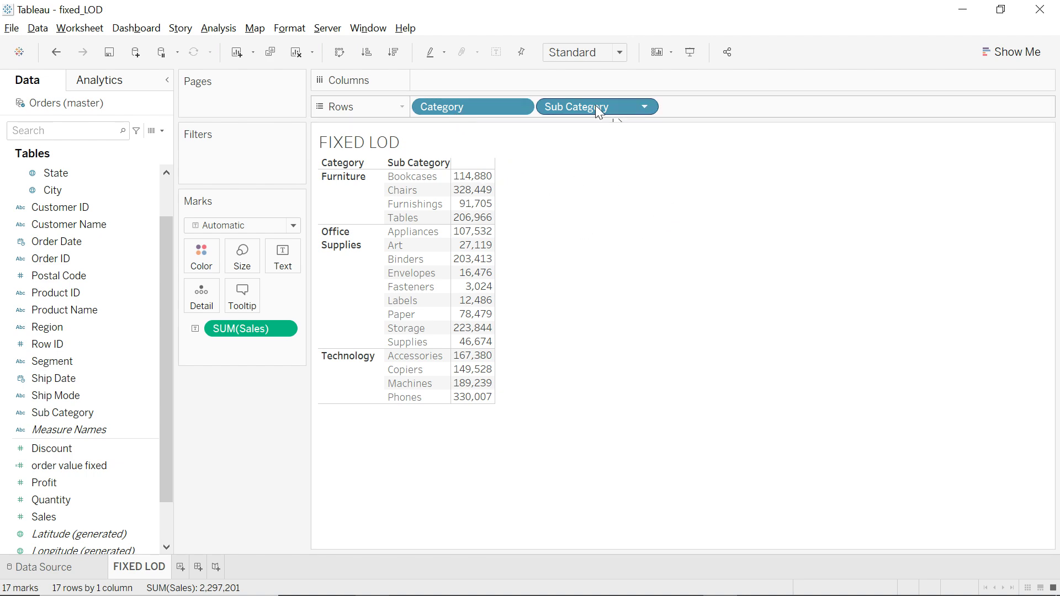
# Switch to SQL Server Management Studio and insert Sub_Category between category and sum(sales) in the select list.
pyautogui.hotkey('alt', 'Tab')
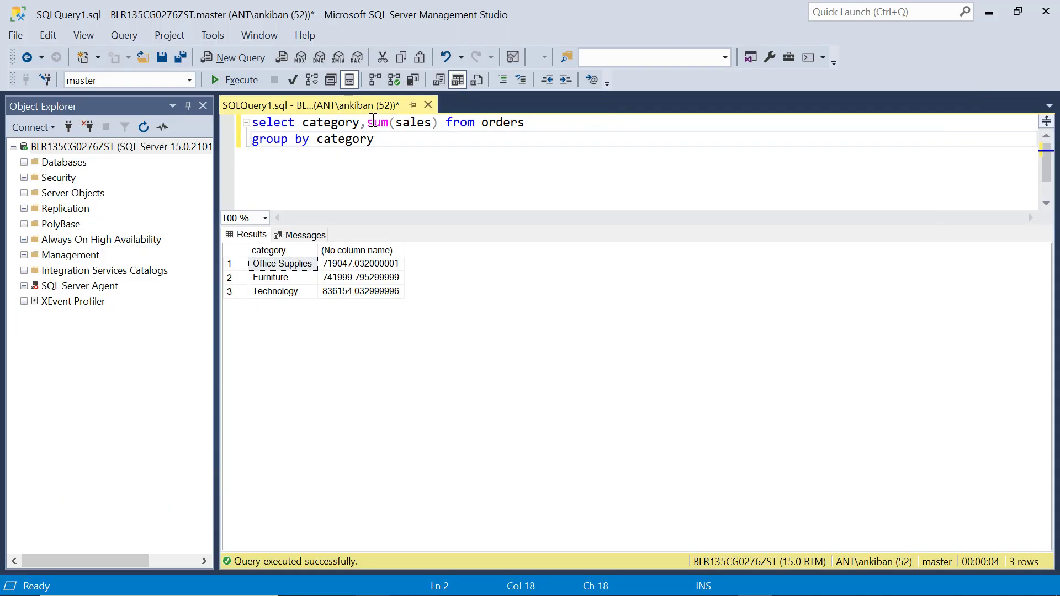
pyautogui.click(368, 122)
pyautogui.write(',')
pyautogui.press('Left')
pyautogui.write('sun')
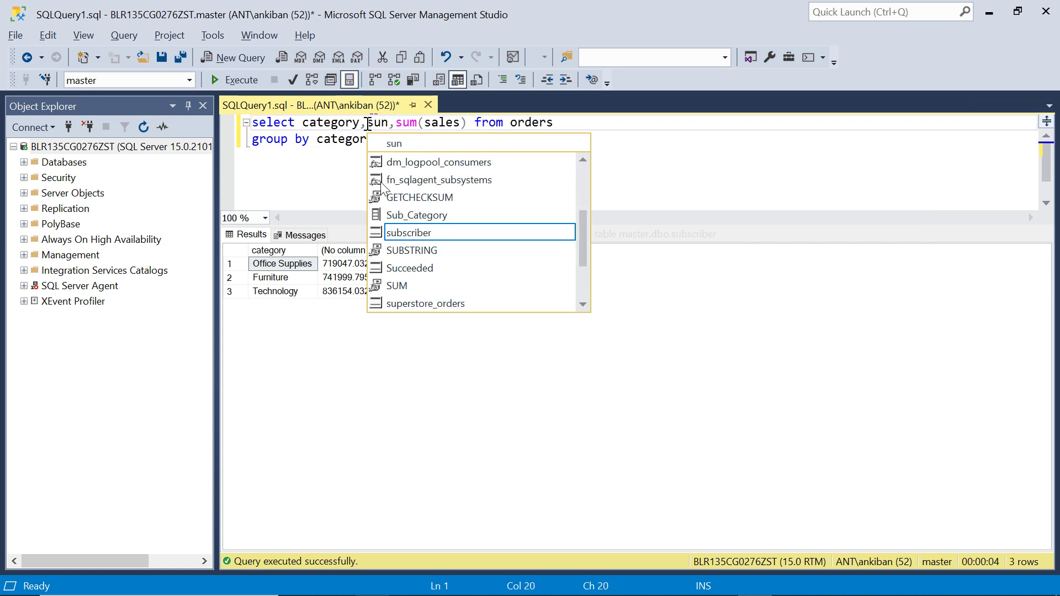
pyautogui.doubleClick(422, 216)
# Add Sub_Category after category in the group by clause and execute the query.
pyautogui.doubleClick(400, 124)
pyautogui.hotkey('ctrl', 'c')
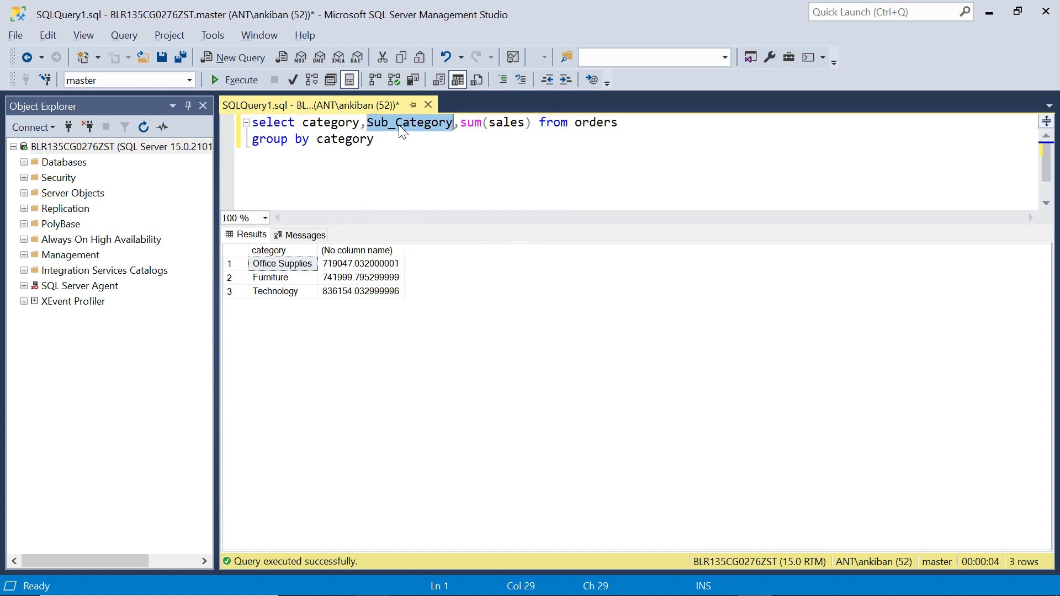
pyautogui.click(391, 139)
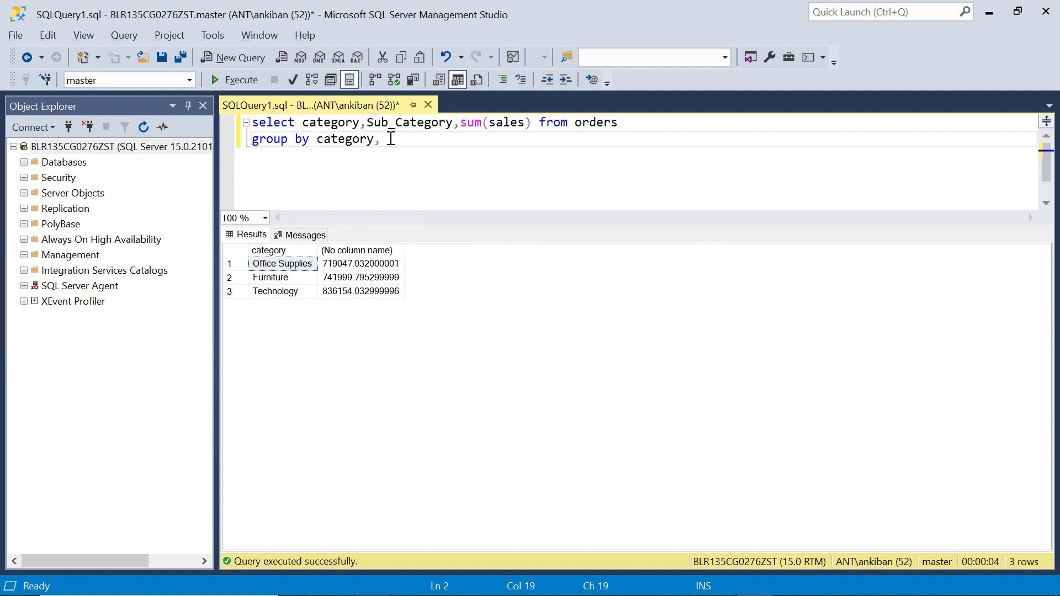
pyautogui.write(',')
pyautogui.hotkey('ctrl', 'v')
pyautogui.click(233, 84)
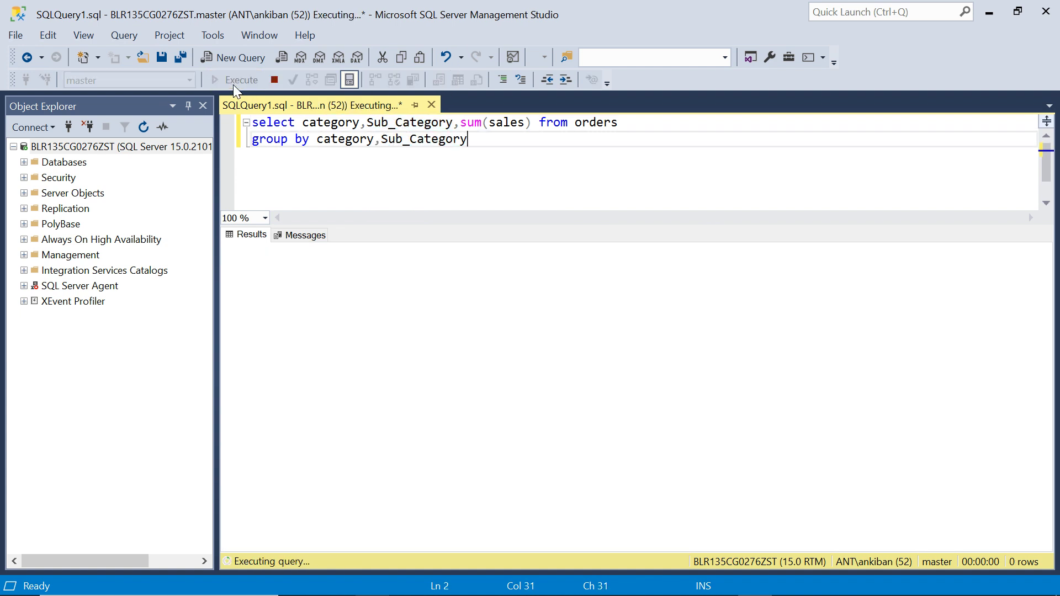
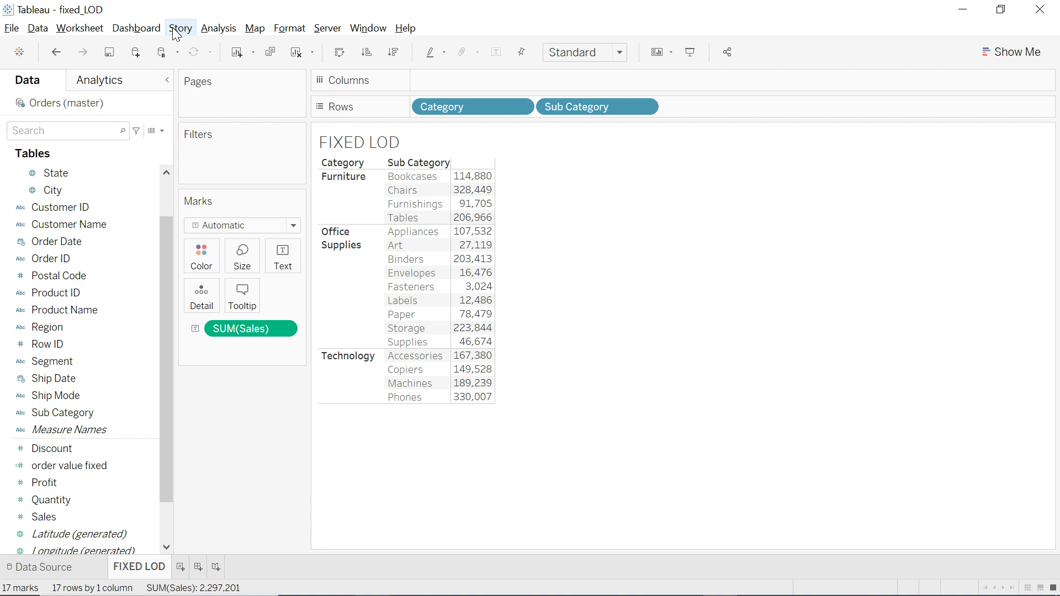
# Create a new calculated field named cat_sales.
pyautogui.click(217, 29)
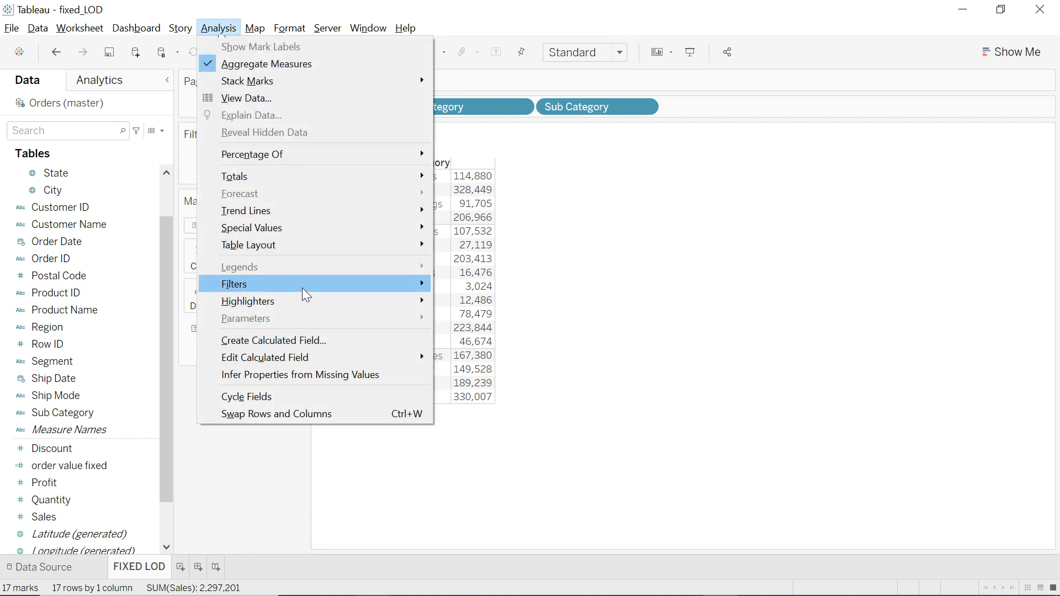
pyautogui.click(253, 340)
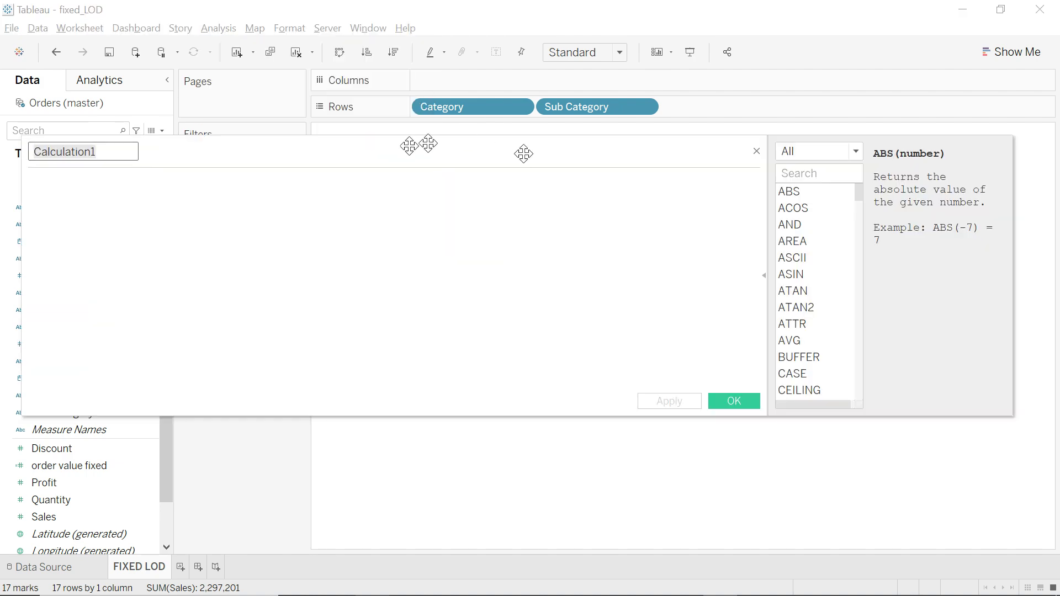
pyautogui.moveTo(453, 153); pyautogui.dragTo(625, 290)
pyautogui.write('cate_sales')
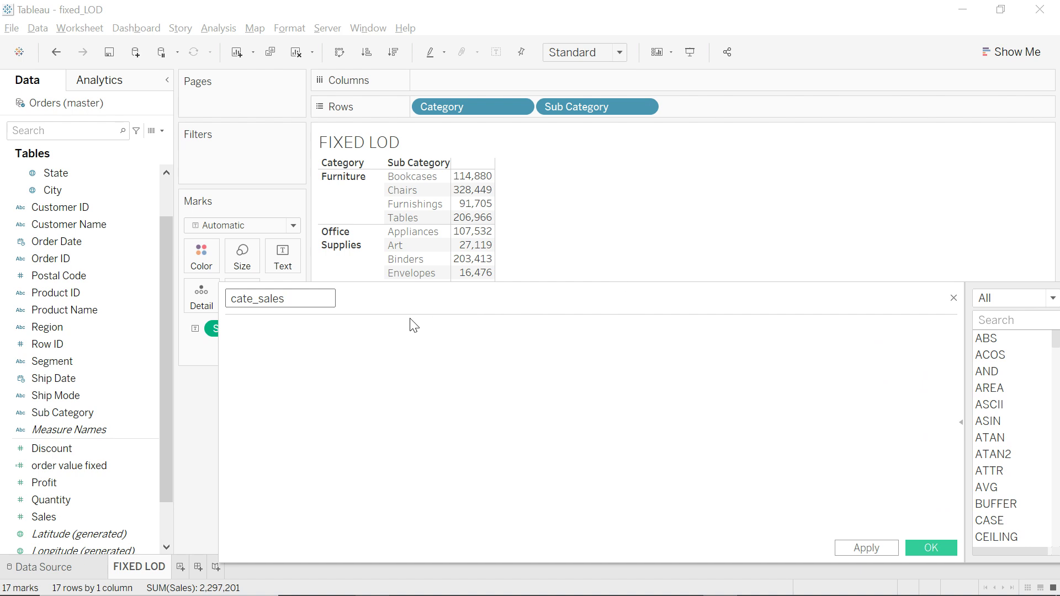
pyautogui.click(257, 299)
pyautogui.press('BackSpace')
# Define cat_sales with the formula {fixed [Category] : sum(Sales)} and save the calculated field.
pyautogui.click(271, 331)
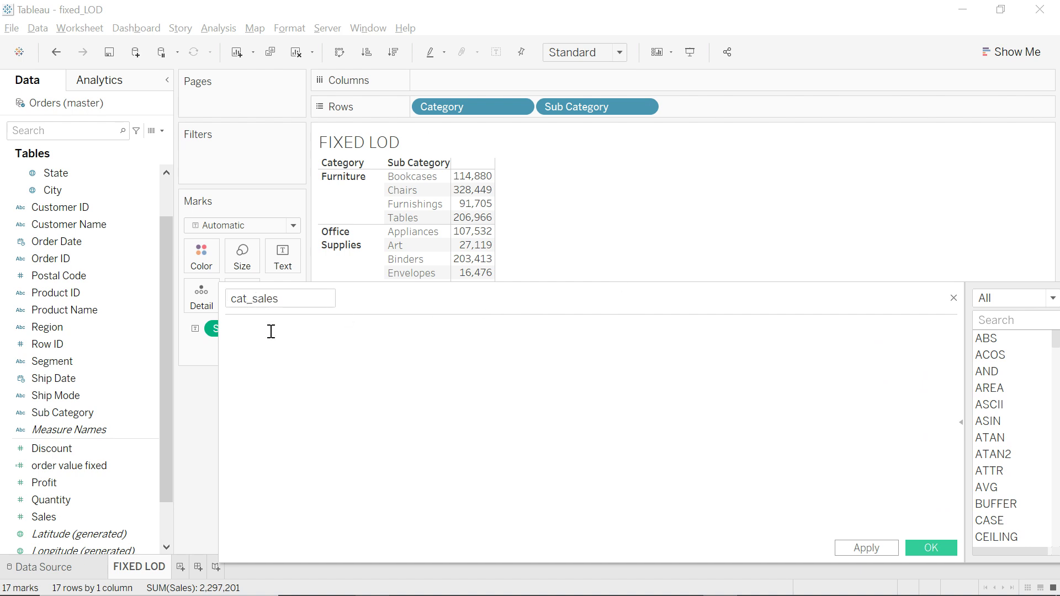
pyautogui.write('{fixed categ')
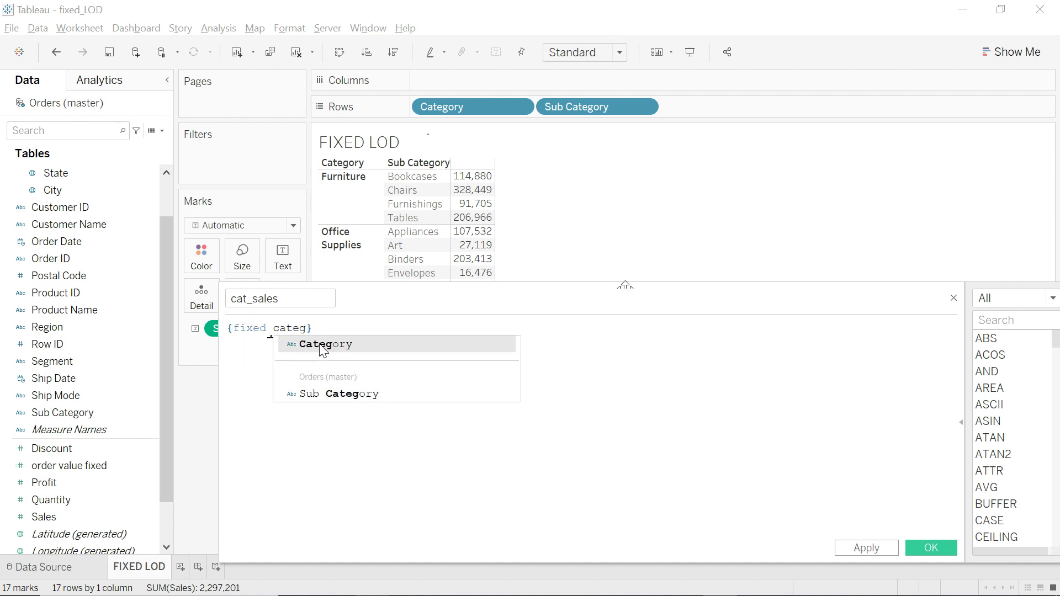
pyautogui.click(323, 347)
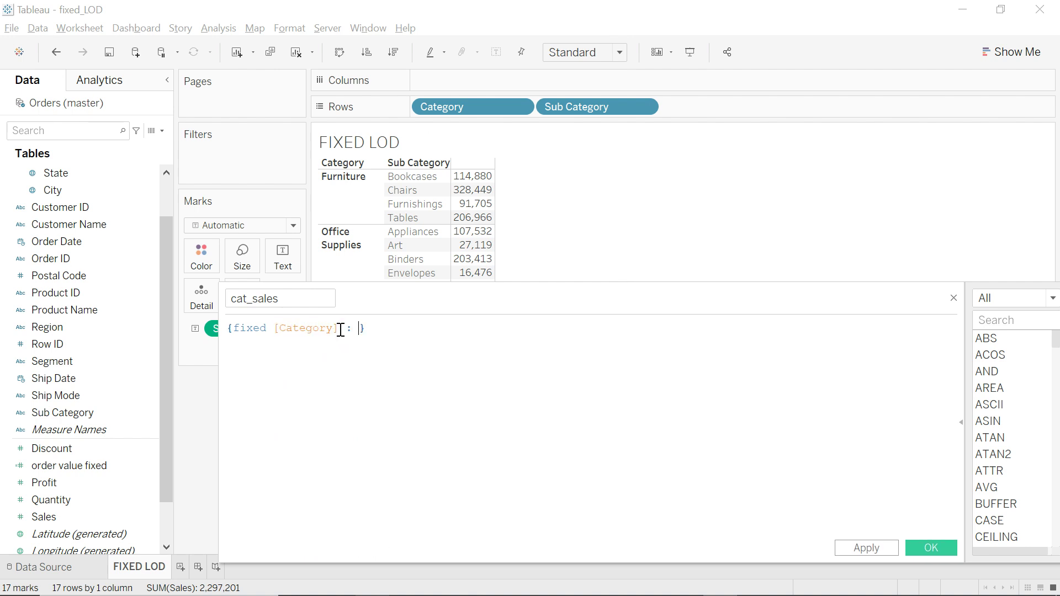
pyautogui.write('sum')
pyautogui.write('(Sales')
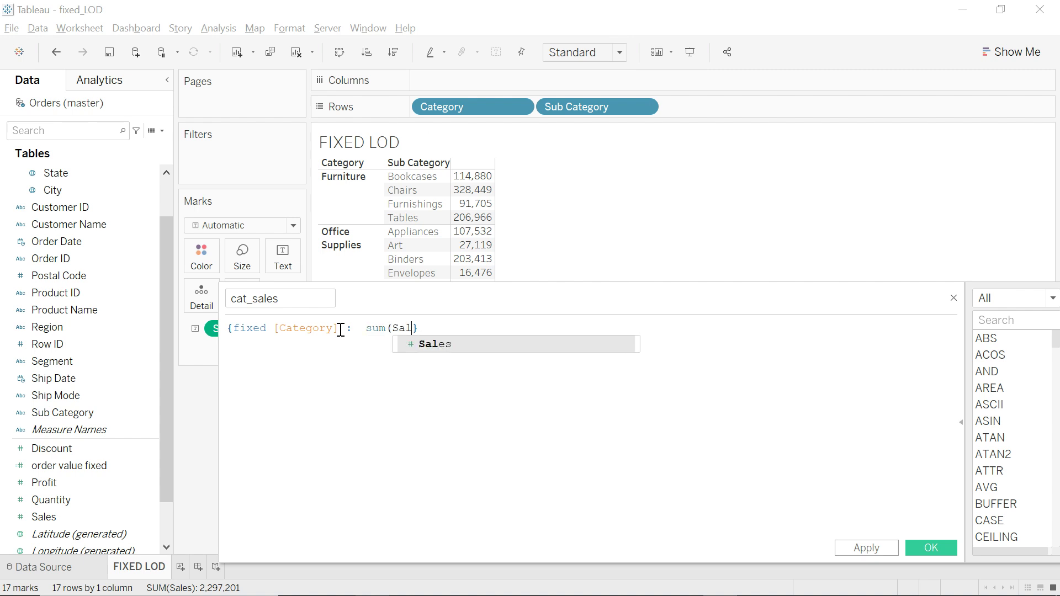
pyautogui.write(')')
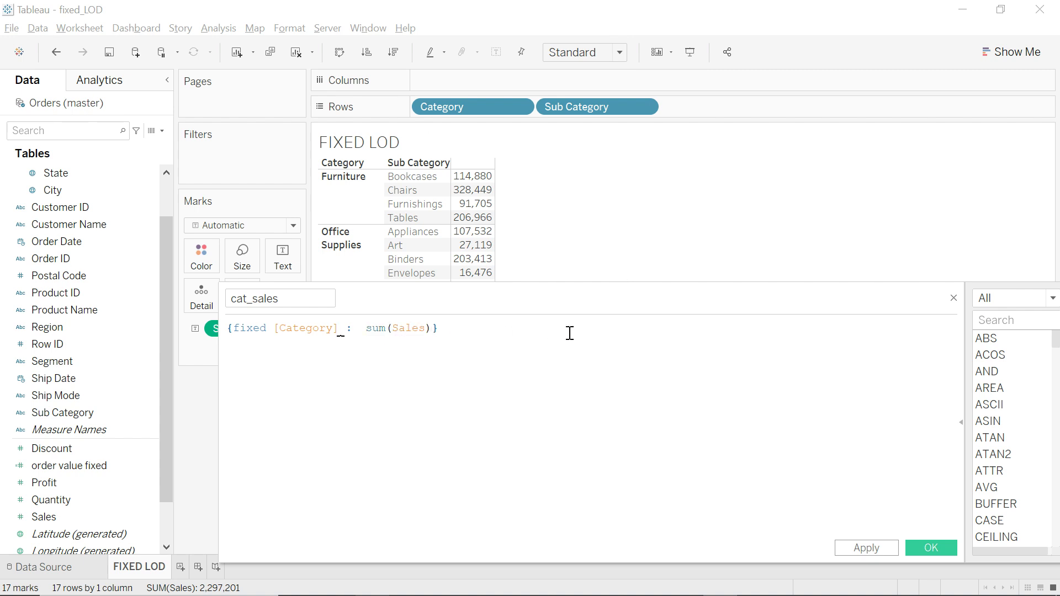
pyautogui.click(931, 551)
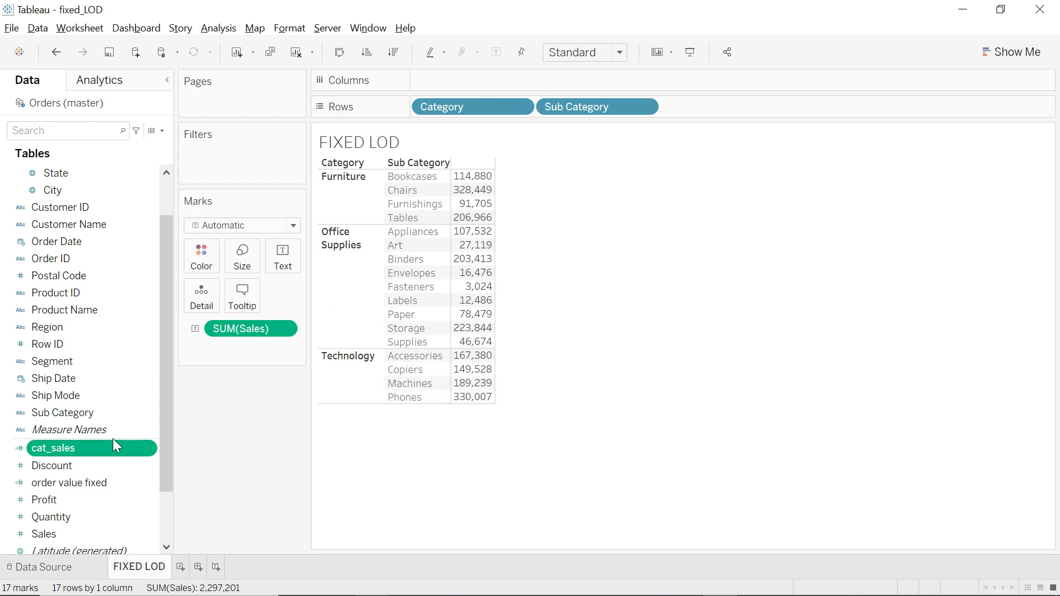
# Add cat_sales to the table beside Sales, widen the value columns and compare both measures per sub-category.
pyautogui.moveTo(50, 448); pyautogui.dragTo(475, 204)
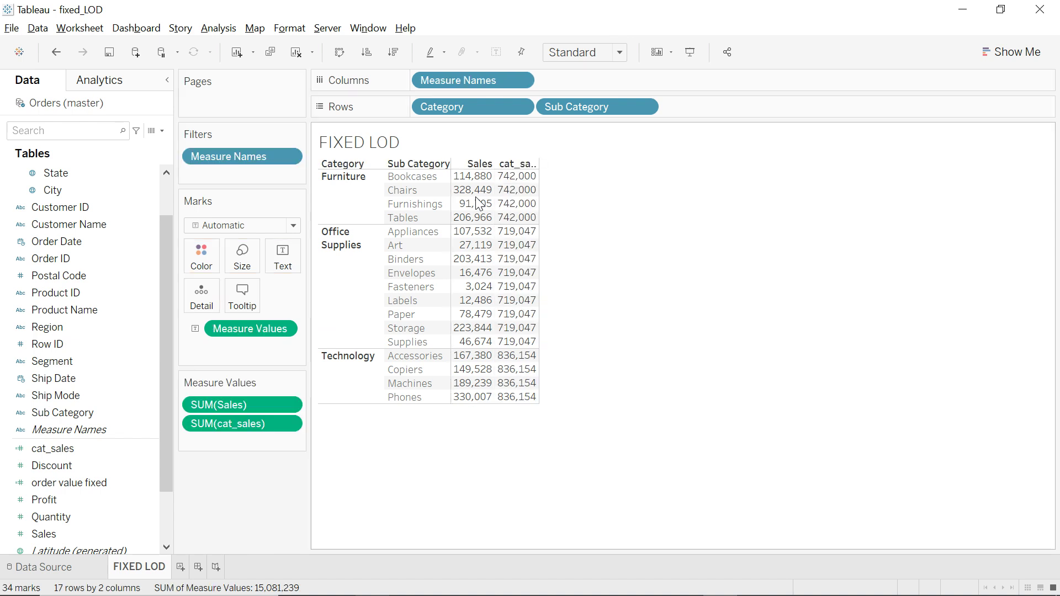
pyautogui.moveTo(539, 200)
pyautogui.moveTo(536, 190); pyautogui.dragTo(591, 199)
pyautogui.moveTo(569, 186)
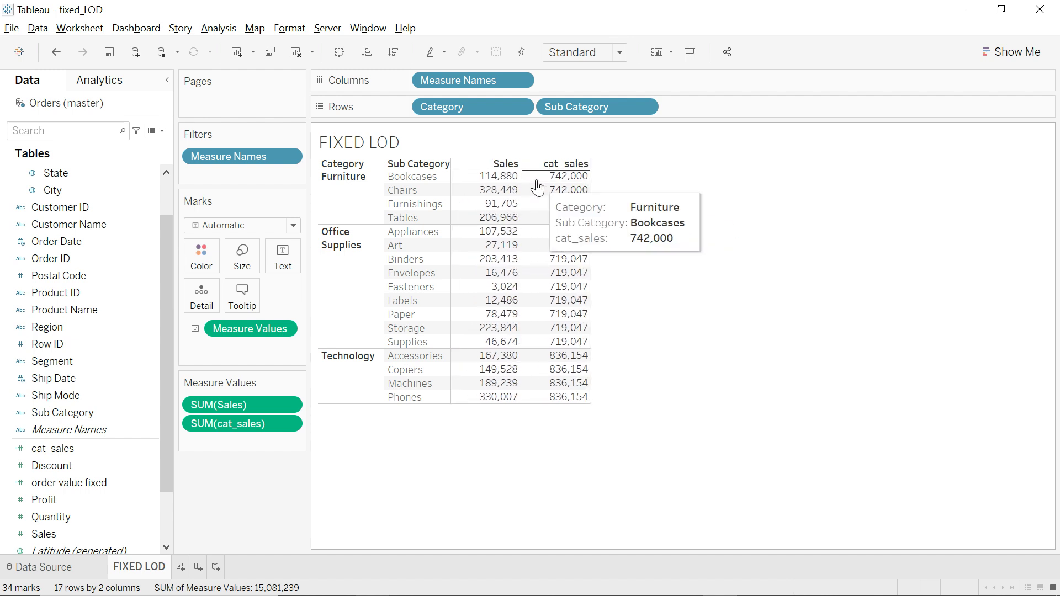
pyautogui.moveTo(515, 239)
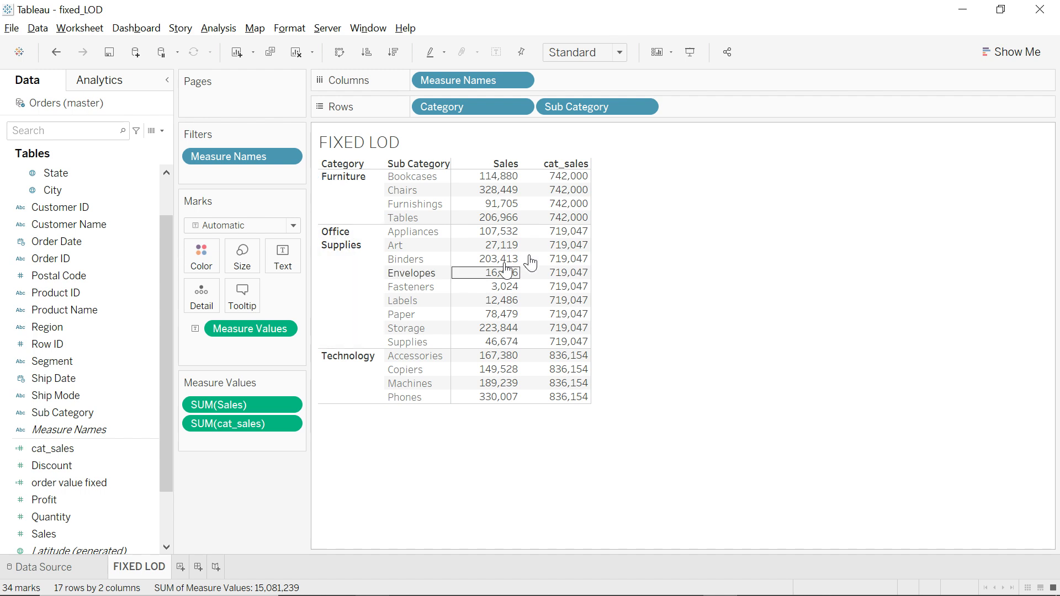
pyautogui.moveTo(569, 235)
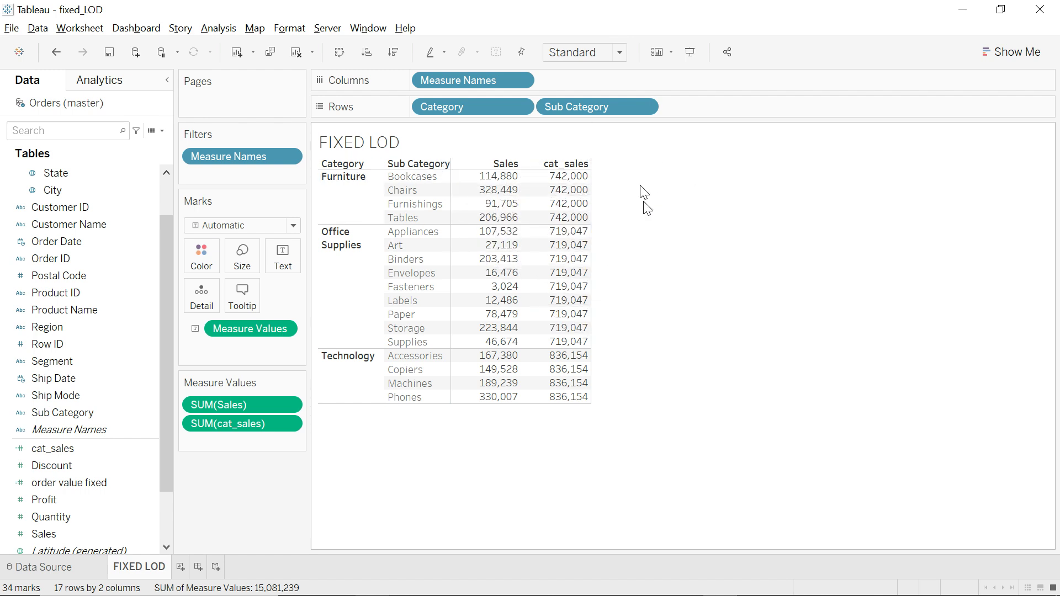
# Switch to SQL Server Management Studio and give sum(sales) the alias total_sales in the select list.
pyautogui.hotkey('alt', 'Tab')
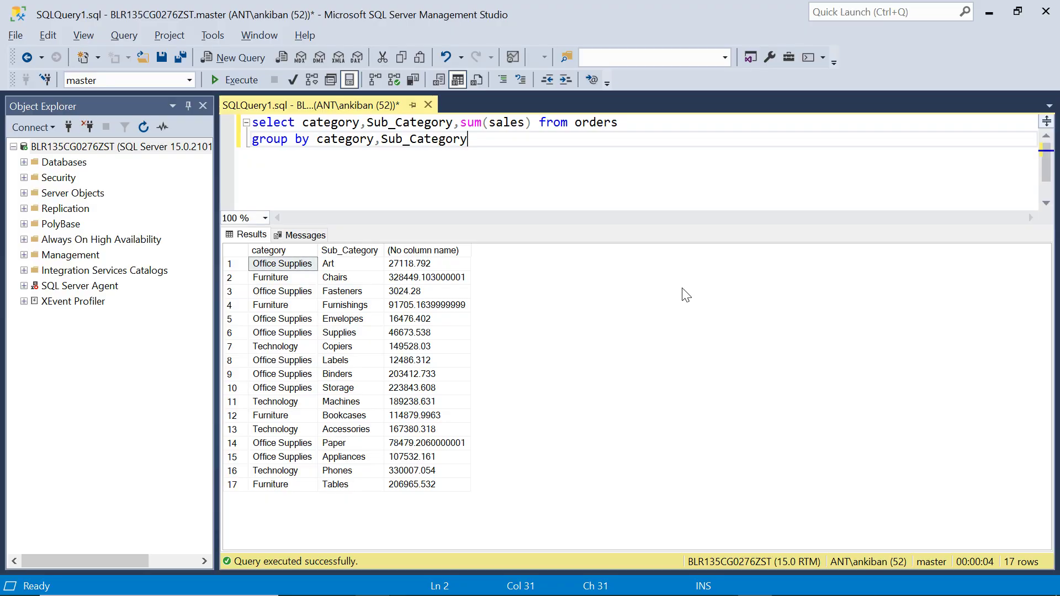
pyautogui.click(533, 123)
pyautogui.write('as total_s')
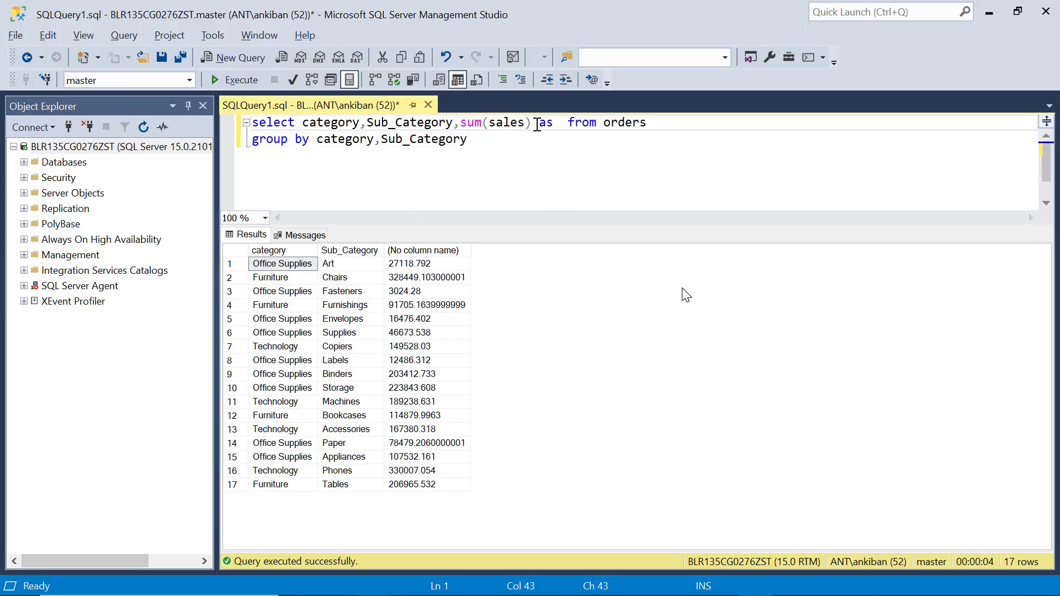
pyautogui.write('ales')
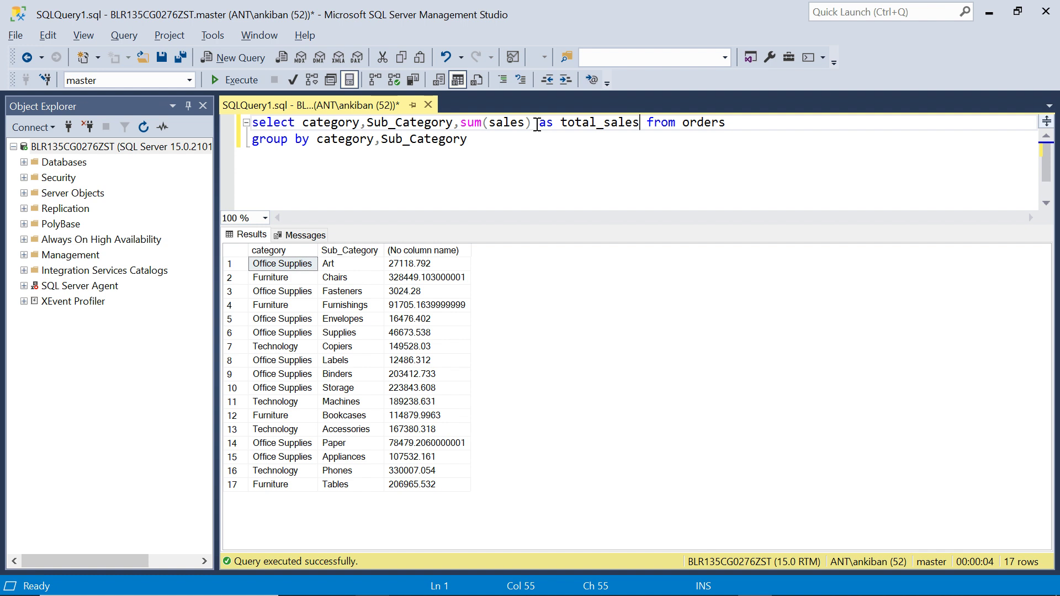
# Wrap the whole grouped query in parentheses as a common table expression opened with "with cte 1 as".
pyautogui.write('with cte 1 as ')
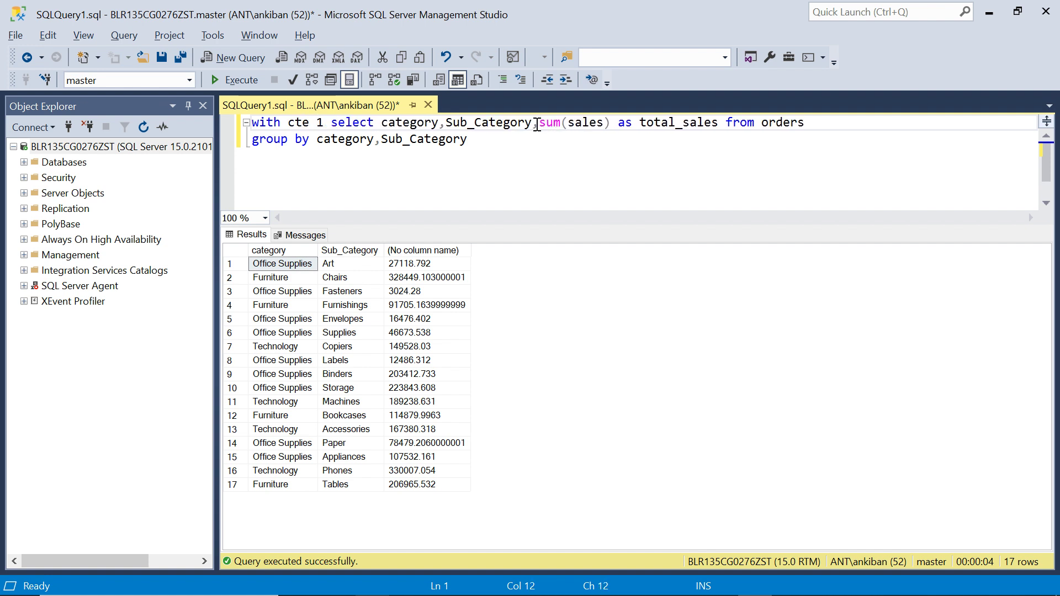
pyautogui.write('(')
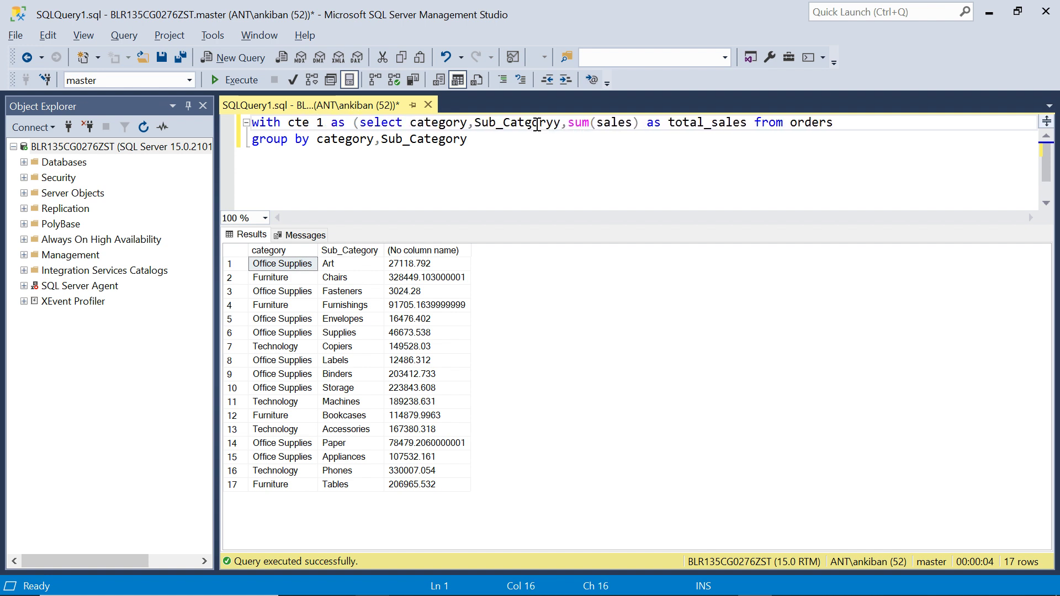
pyautogui.click(506, 139)
pyautogui.write(')')
pyautogui.press('Return')
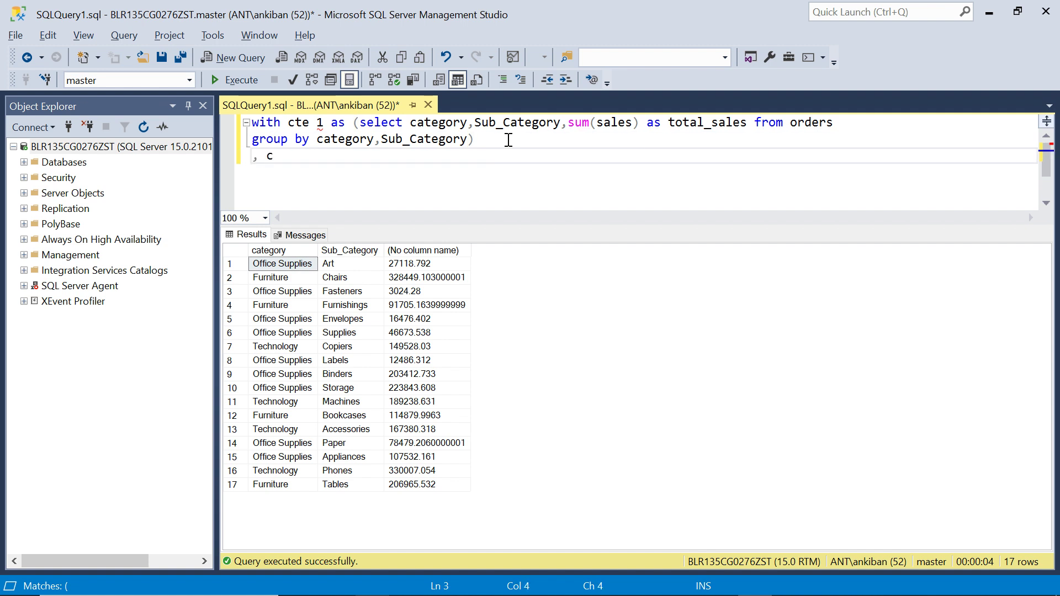
# Begin a second common table expression with ", cte_2 as" and correct the first one's name to cte_1.
pyautogui.write(', cte_2')
pyautogui.click(318, 124)
pyautogui.press('BackSpace')
pyautogui.write('_')
pyautogui.click(330, 150)
pyautogui.write('as ')
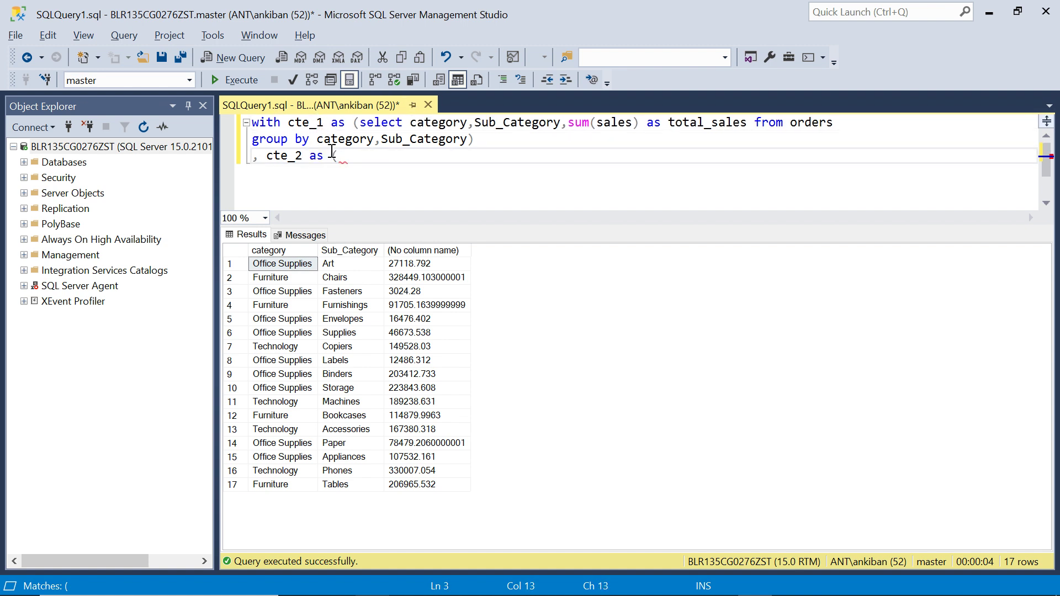
# Inside the parentheses of cte_2, write a select of category and sum(sales) as total_sales.
pyautogui.write('()')
pyautogui.press('Left')
pyautogui.write('select categ')
pyautogui.write('ory')
pyautogui.write(', sum(sale')
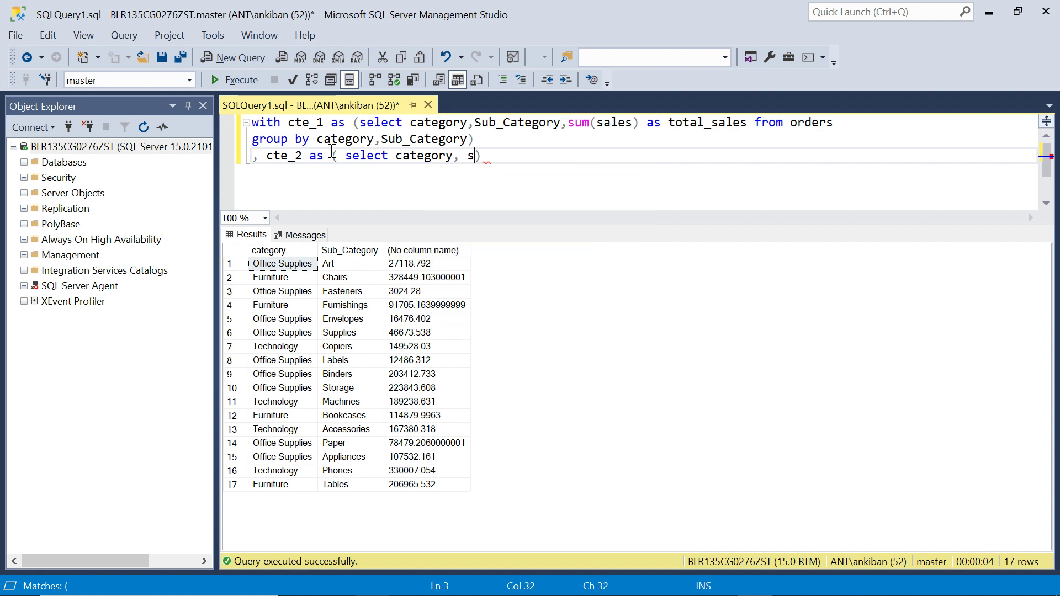
pyautogui.write('s)')
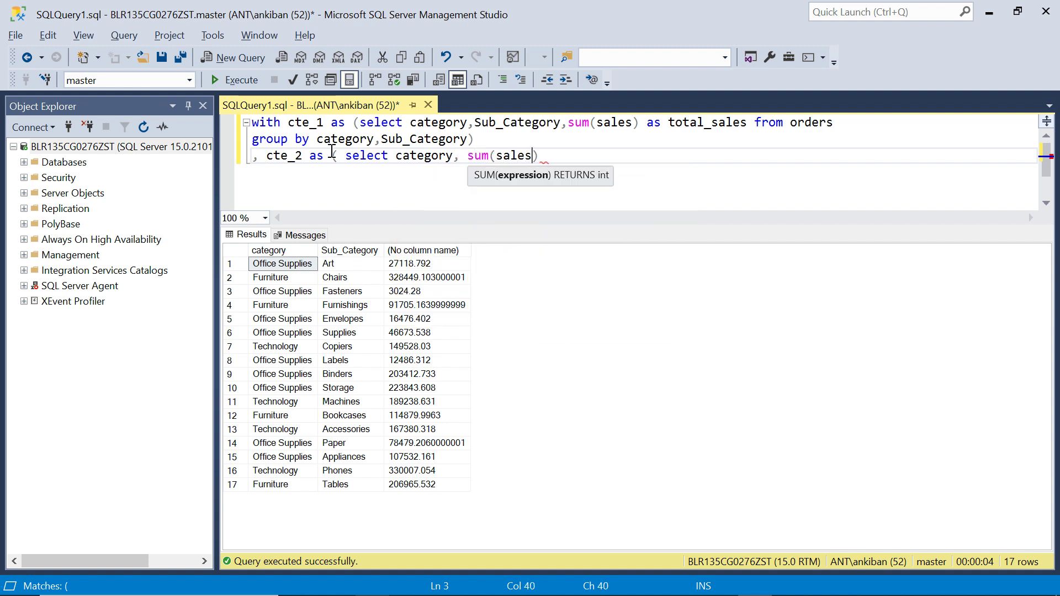
pyautogui.write(' as total_sales')
# Add a from clause on its own line in cte_2 that reads from cte_1.
pyautogui.press('Return')
pyautogui.press('Return')
pyautogui.press('Up')
pyautogui.write('fro')
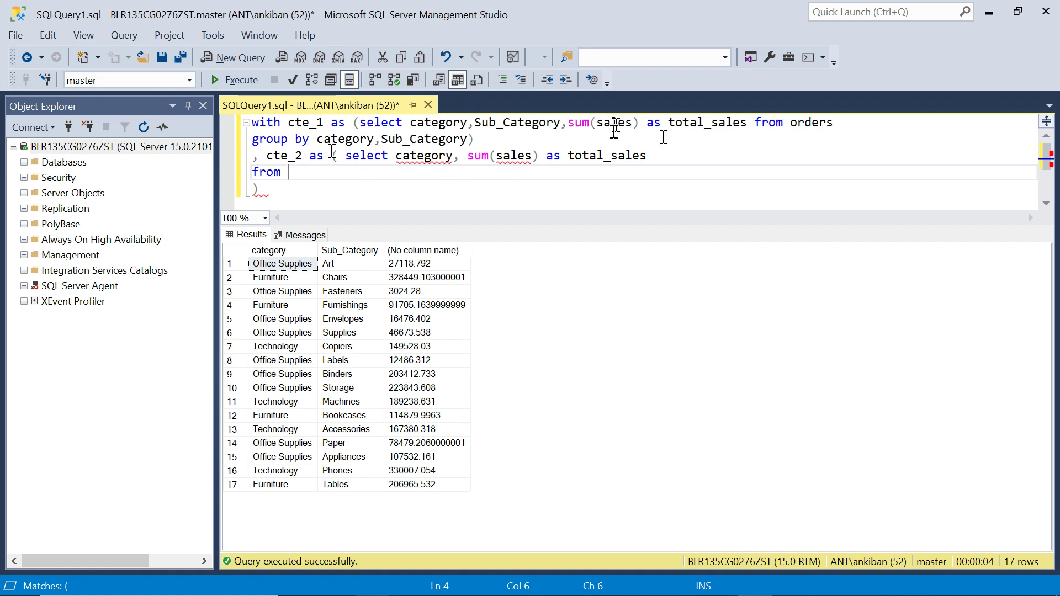
pyautogui.doubleClick(309, 126)
pyautogui.hotkey('ctrl', 'c')
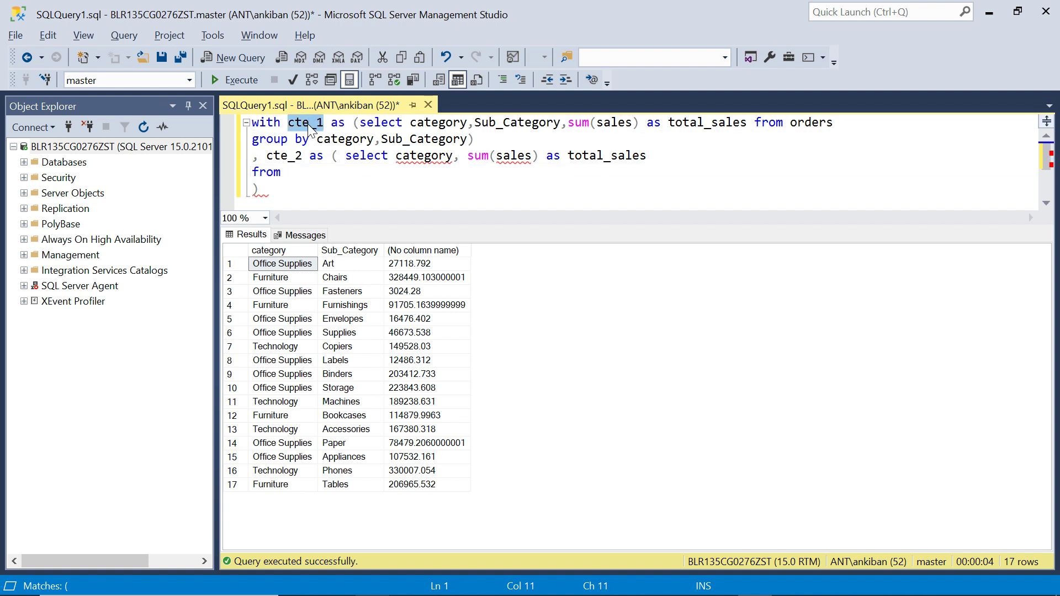
pyautogui.click(321, 173)
pyautogui.hotkey('ctrl', 'v')
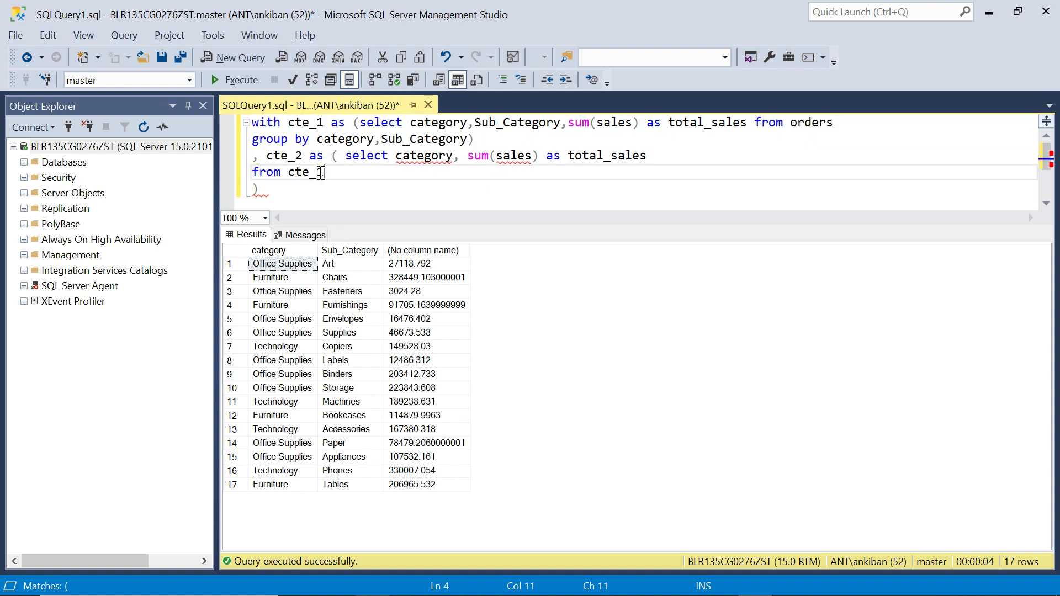
# Add group by category to cte_2 and start a new line after its closing parenthesis.
pyautogui.press('Return')
pyautogui.write('gr')
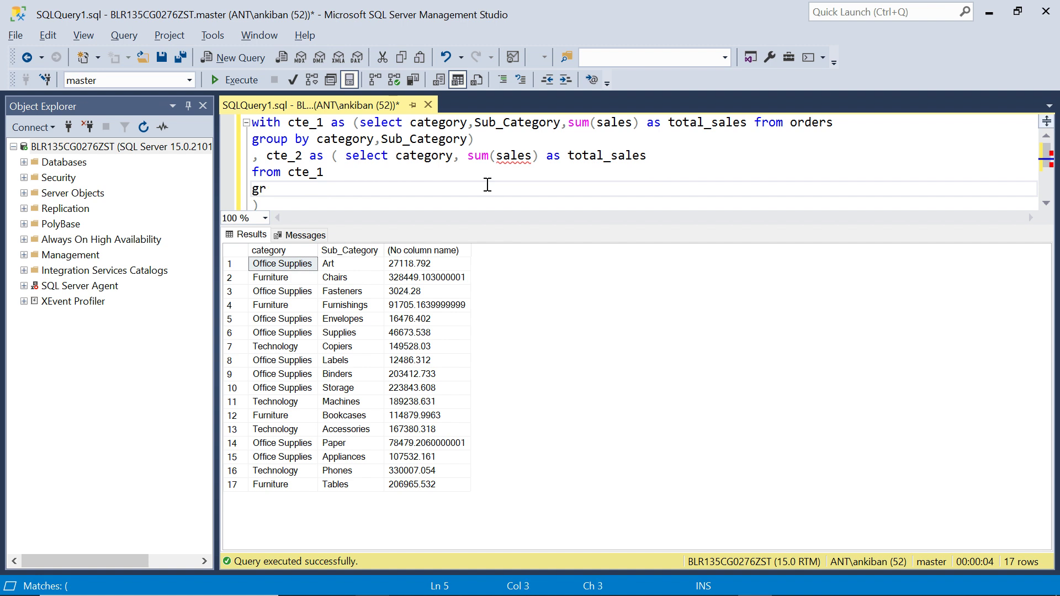
pyautogui.write('oup by category')
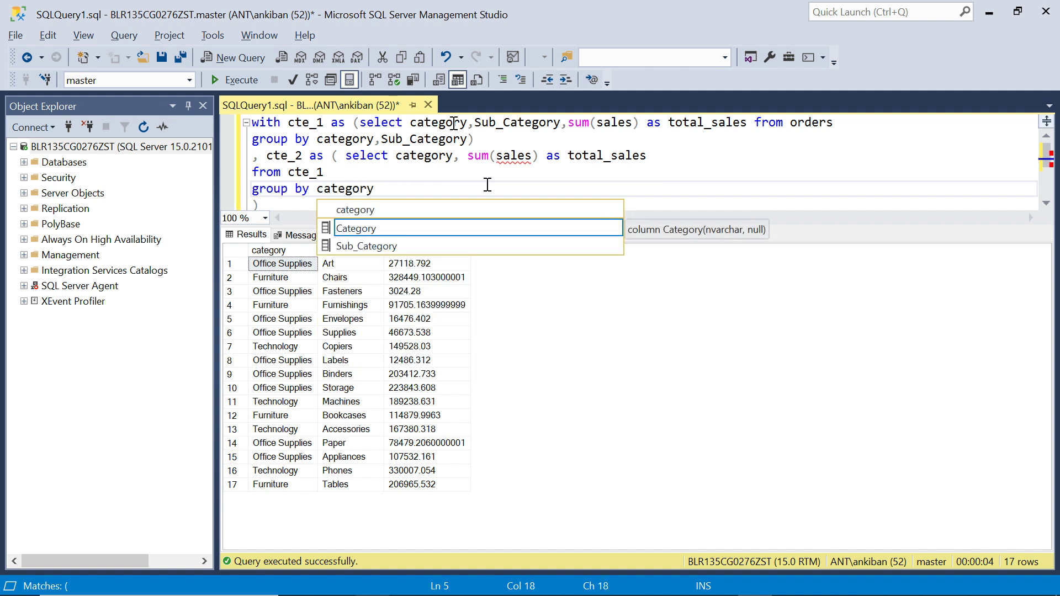
pyautogui.click(276, 203)
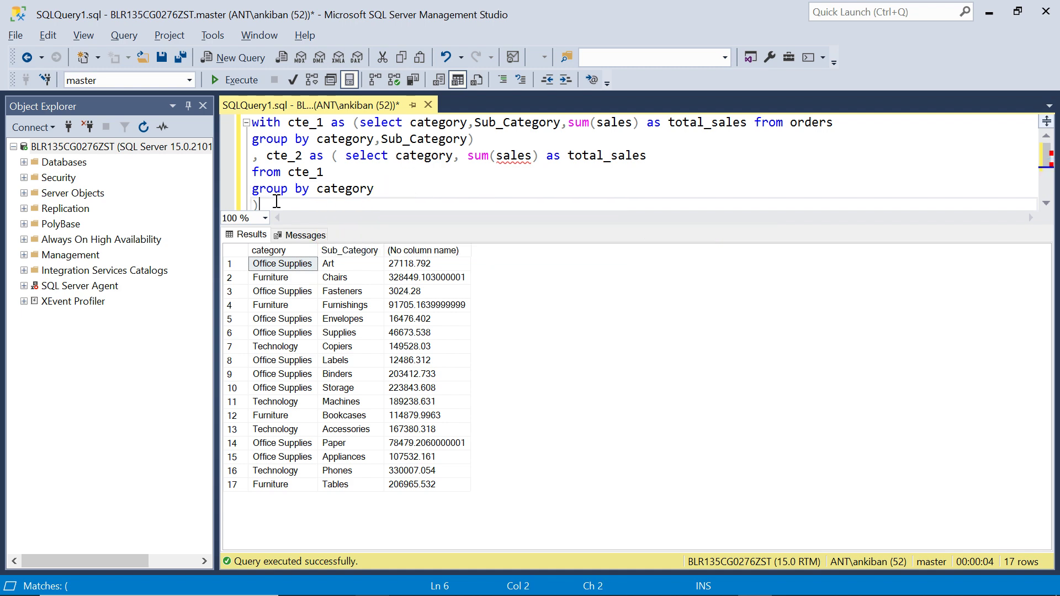
pyautogui.press('Return')
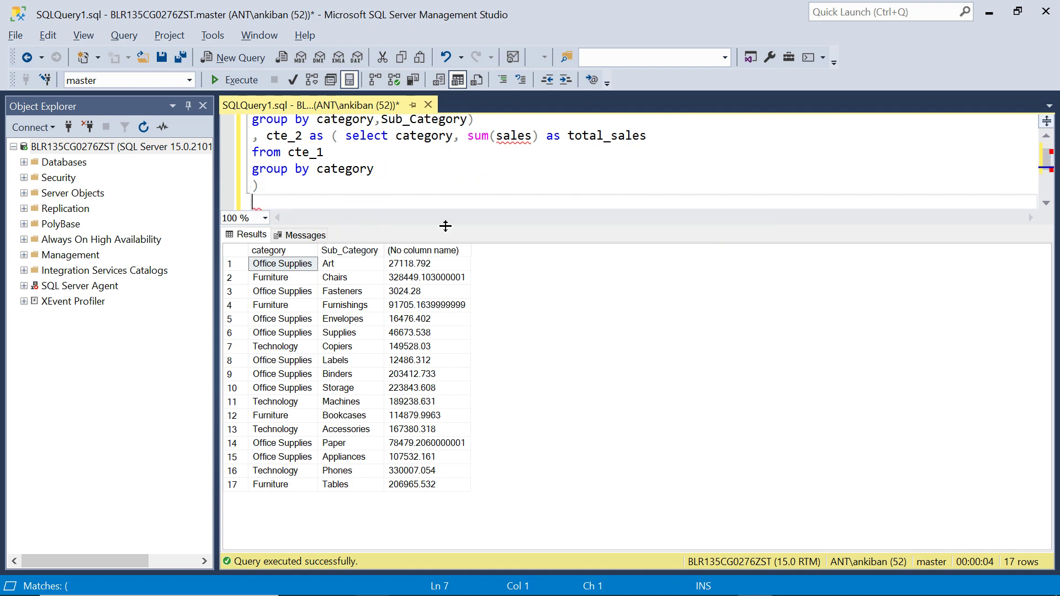
# Enlarge the query editor area and replace sales with total_sales inside the sum in cte_2.
pyautogui.moveTo(445, 225); pyautogui.dragTo(453, 312)
pyautogui.click(376, 139)
pyautogui.press('Up')
pyautogui.press('Up')
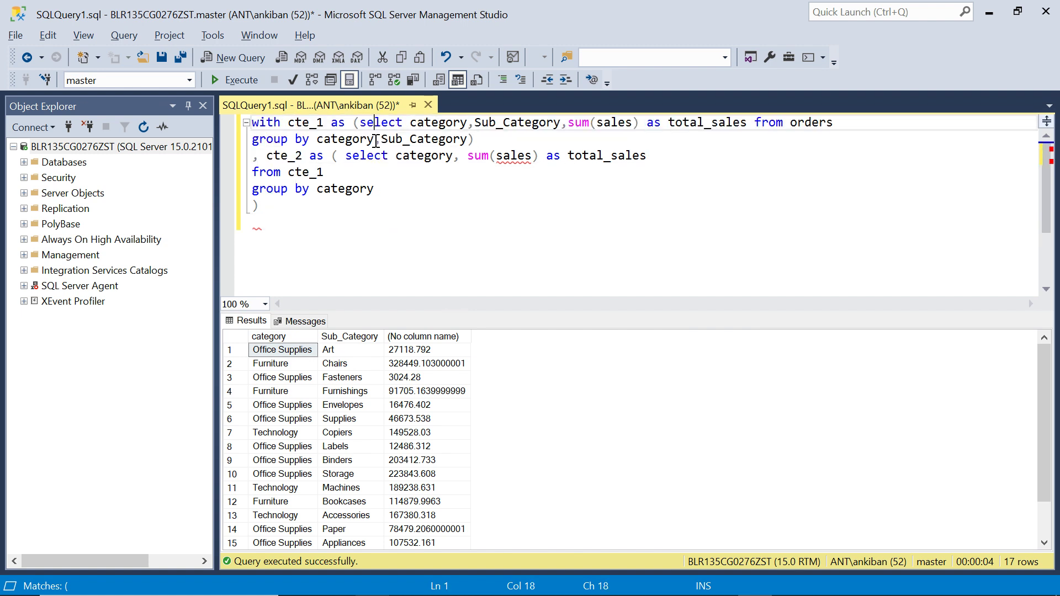
pyautogui.doubleClick(724, 122)
pyautogui.hotkey('ctrl', 'c')
pyautogui.doubleClick(516, 156)
pyautogui.hotkey('ctrl', 'v')
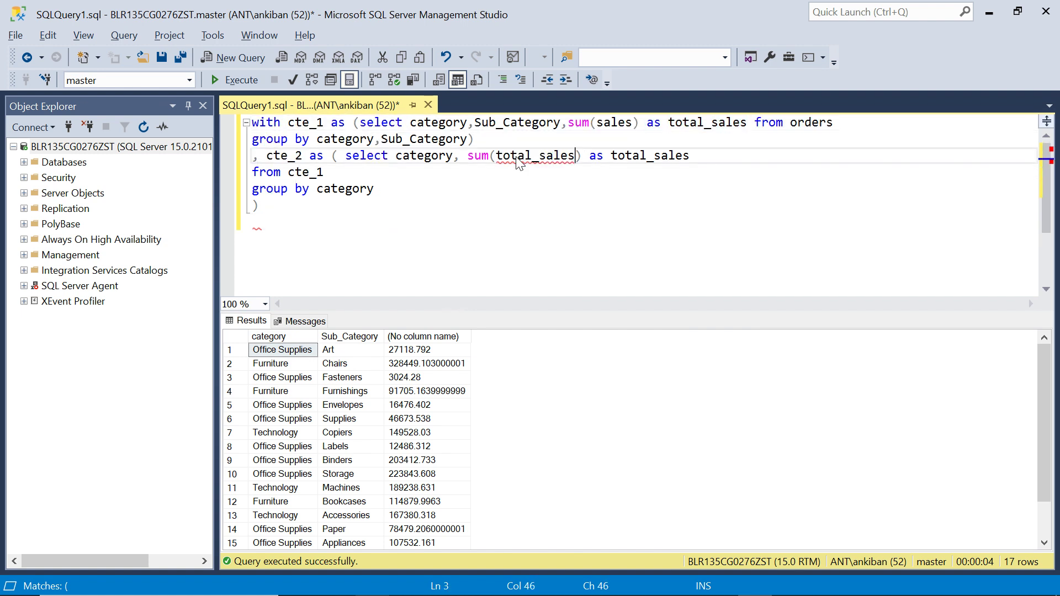
# Below the cte_2 definition, start the final query with select and a from clause on its own line reading cte_1.
pyautogui.click(284, 232)
pyautogui.write('select')
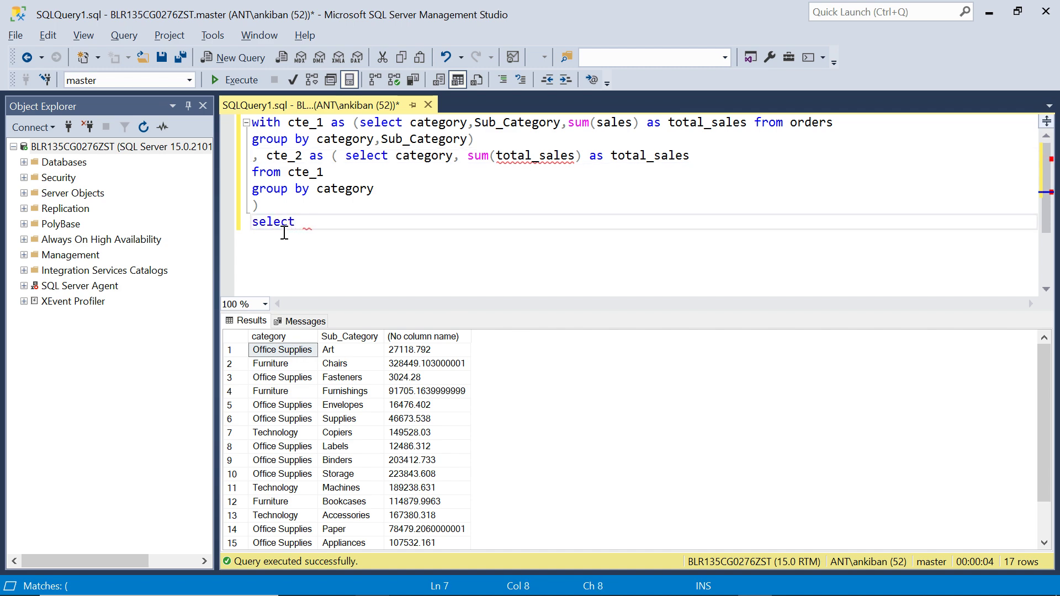
pyautogui.press('Return')
pyautogui.write('from')
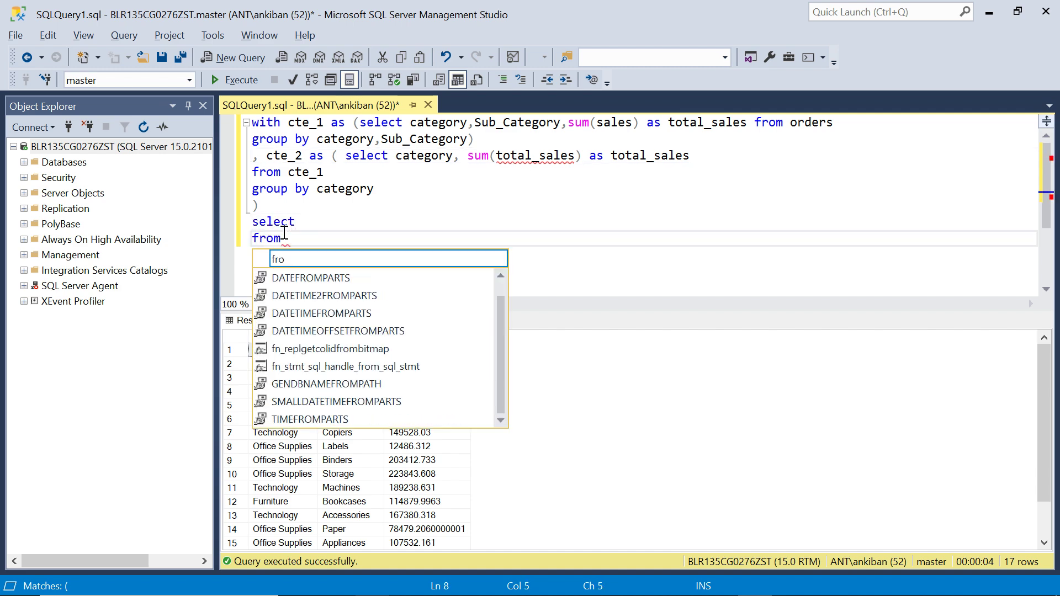
pyautogui.write(' cte_1')
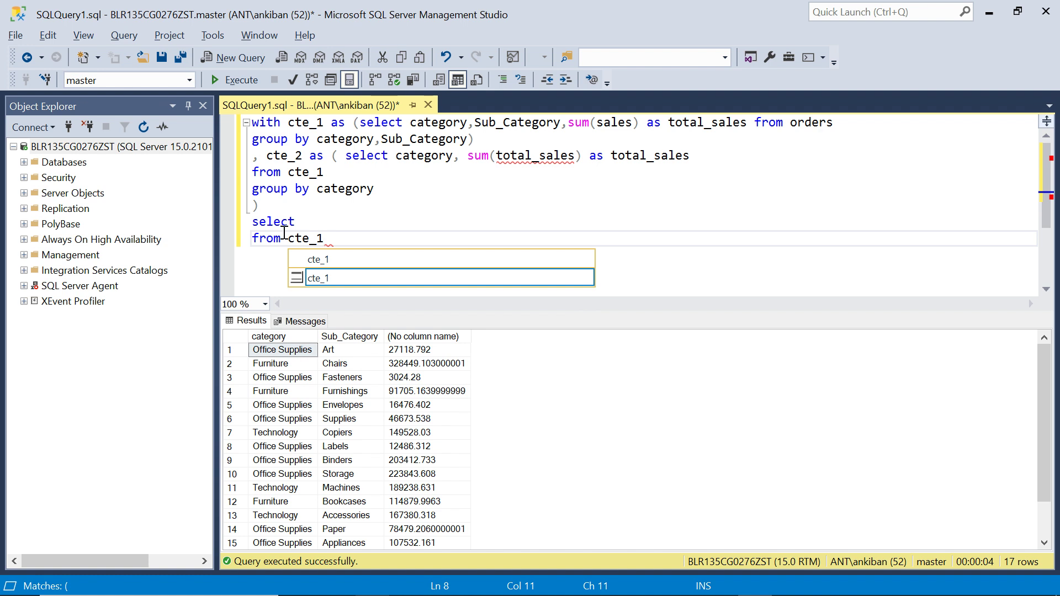
pyautogui.press('Return')
# Add an inner join to cte_2 on a new line after the from clause.
pyautogui.press('Return')
pyautogui.write('inner j')
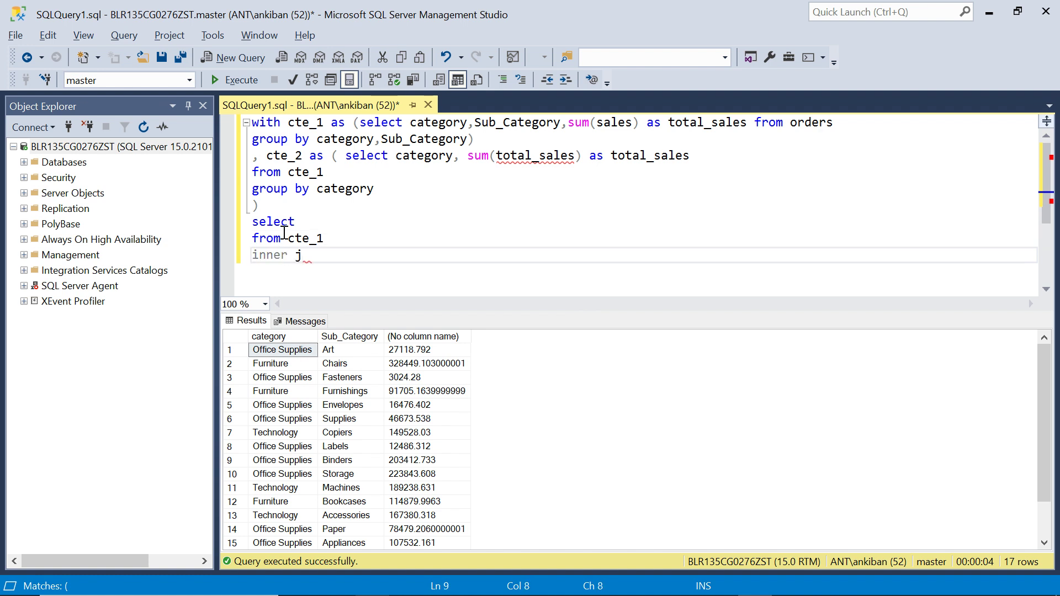
pyautogui.write('oin cte_')
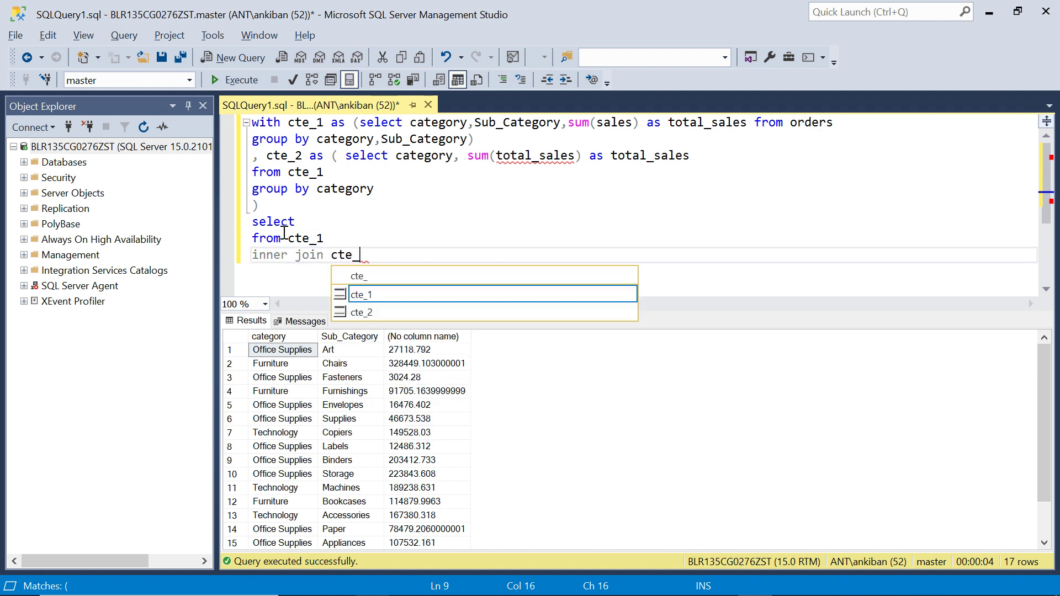
pyautogui.write('2')
# Alias cte_1 as sc and cte_2 as c, and add the condition where sc.category=c.category after the join.
pyautogui.click(354, 242)
pyautogui.write('sc')
pyautogui.press('Down')
pyautogui.write('c')
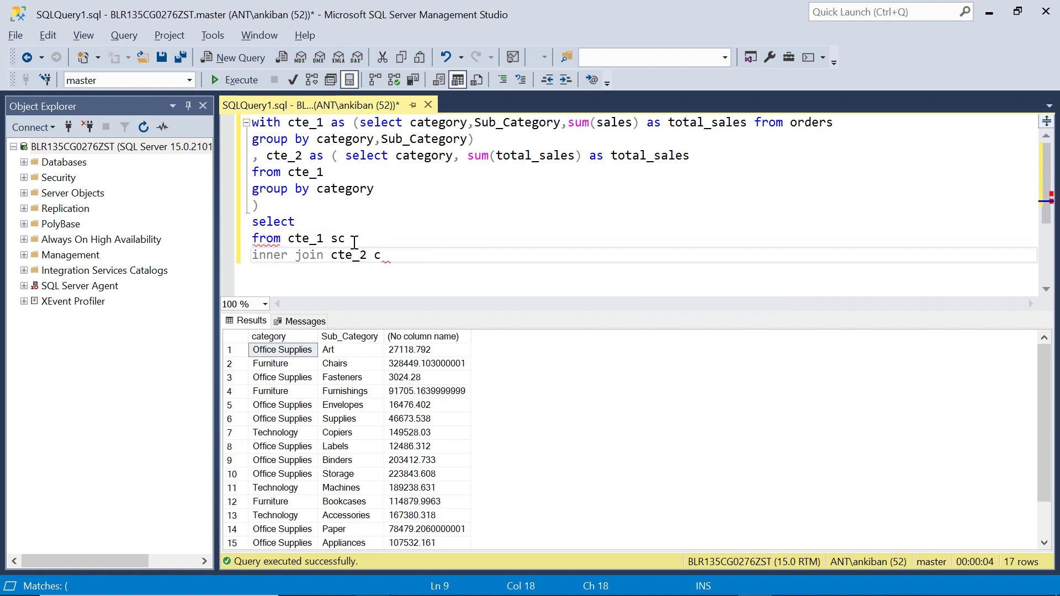
pyautogui.write(' where sc.')
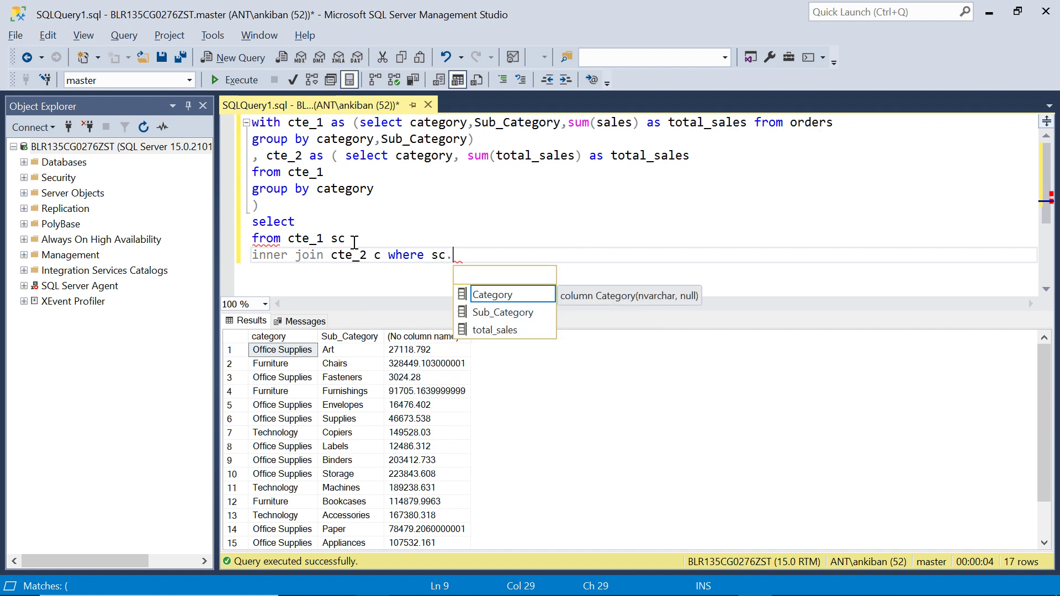
pyautogui.write('category=c.category')
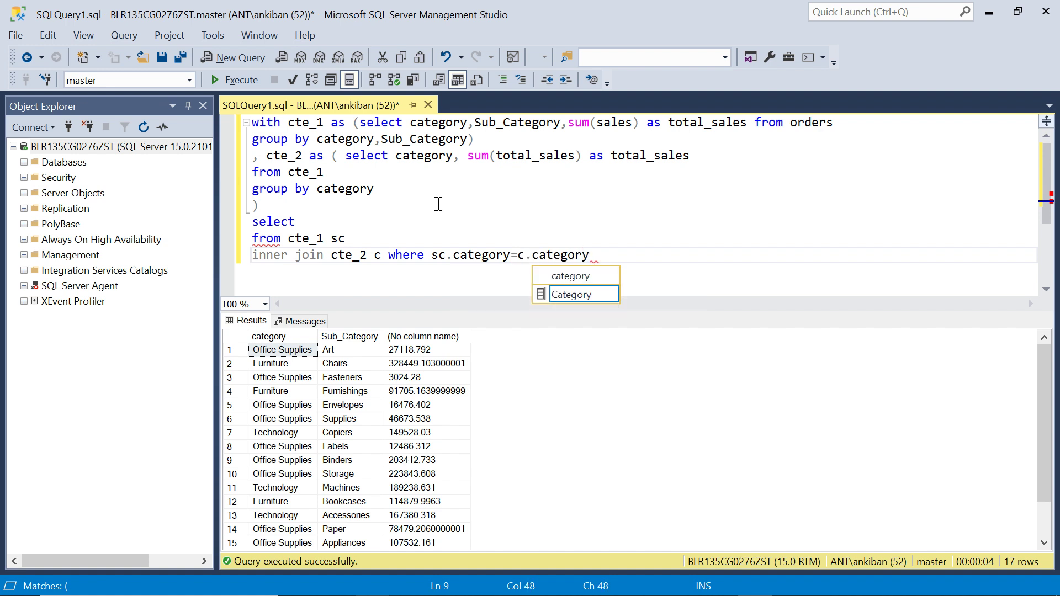
# Fill the final select list with c.category and sc.Sub_Category, ending with a comma for another column.
pyautogui.click(328, 223)
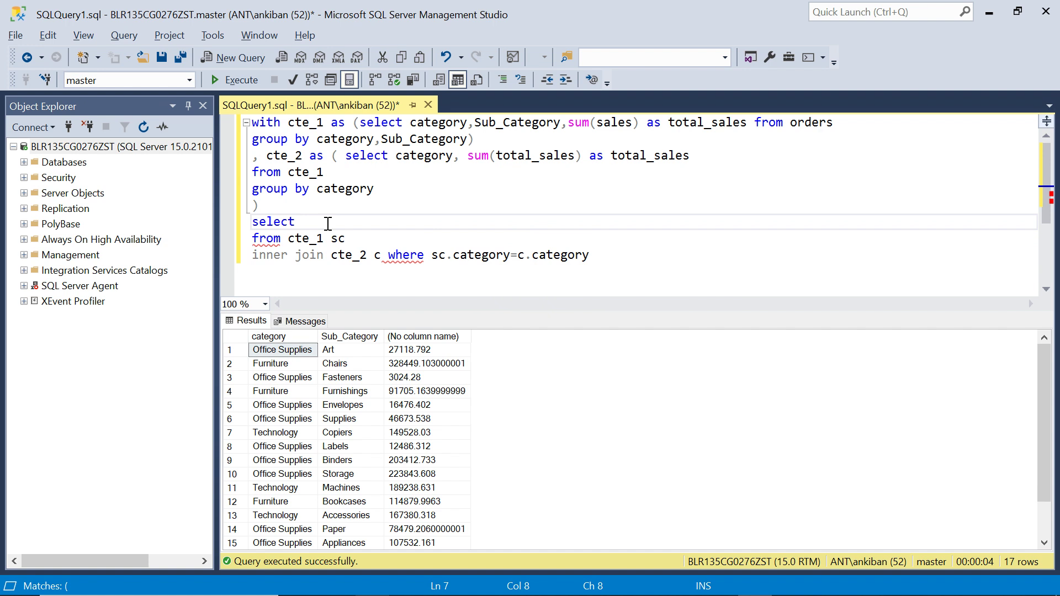
pyautogui.write('c.categor')
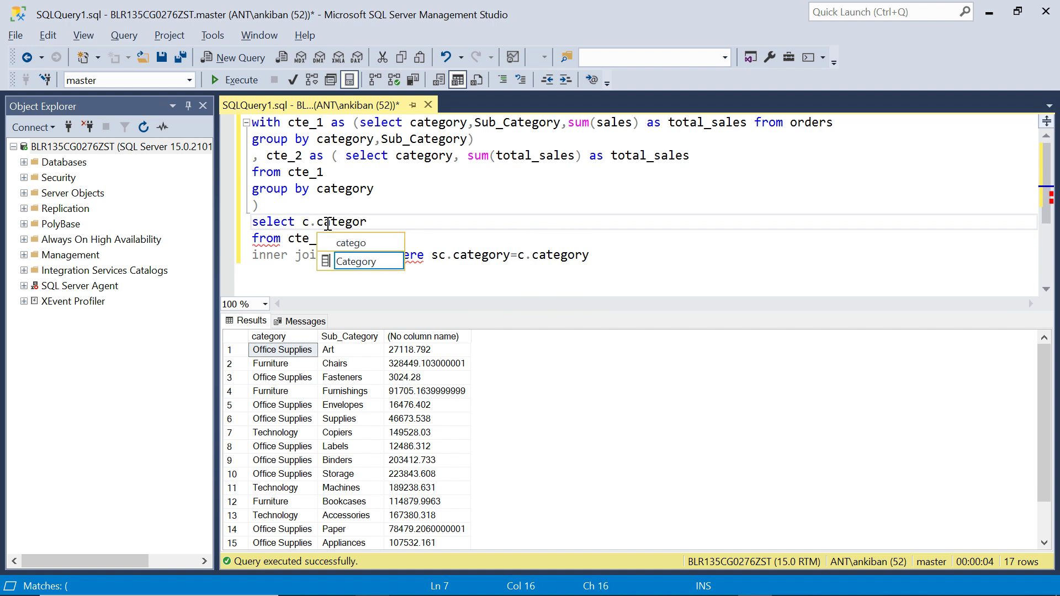
pyautogui.write('y,sc.su')
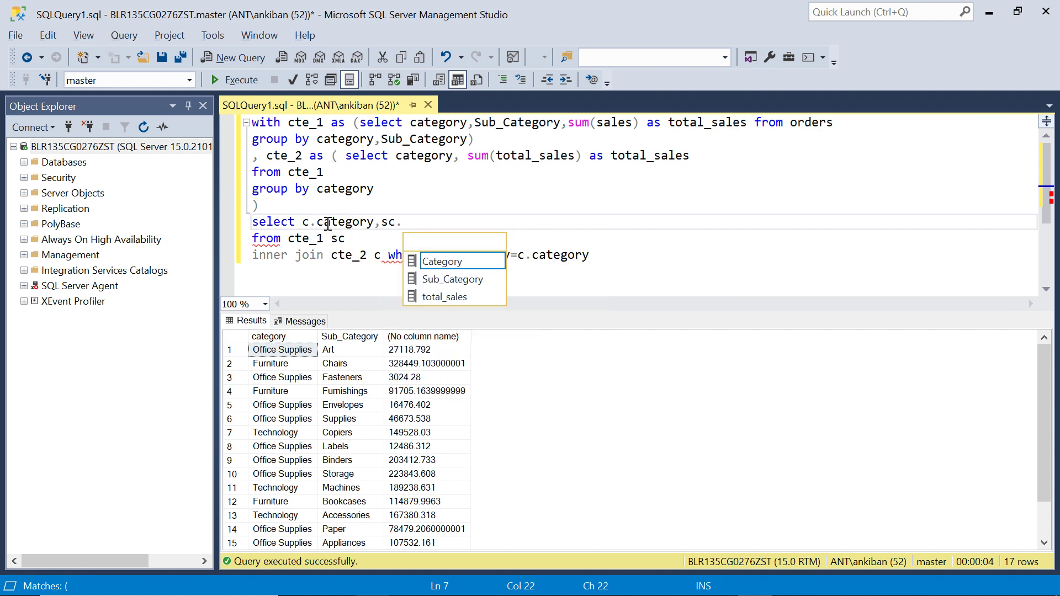
pyautogui.doubleClick(439, 258)
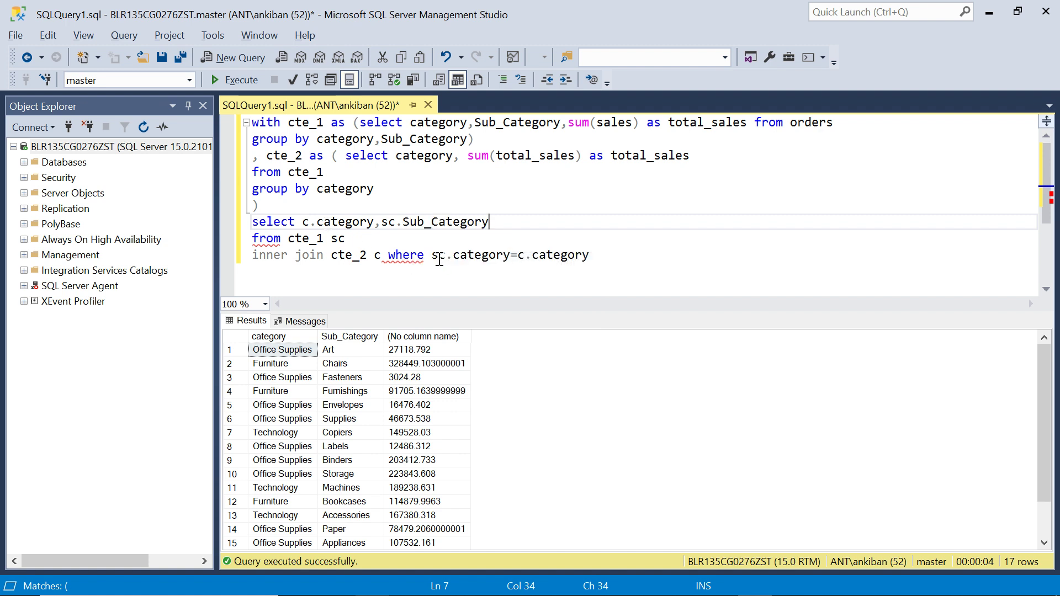
pyautogui.write(', su')
pyautogui.press('BackSpace')
pyautogui.press('BackSpace')
pyautogui.press('BackSpace')
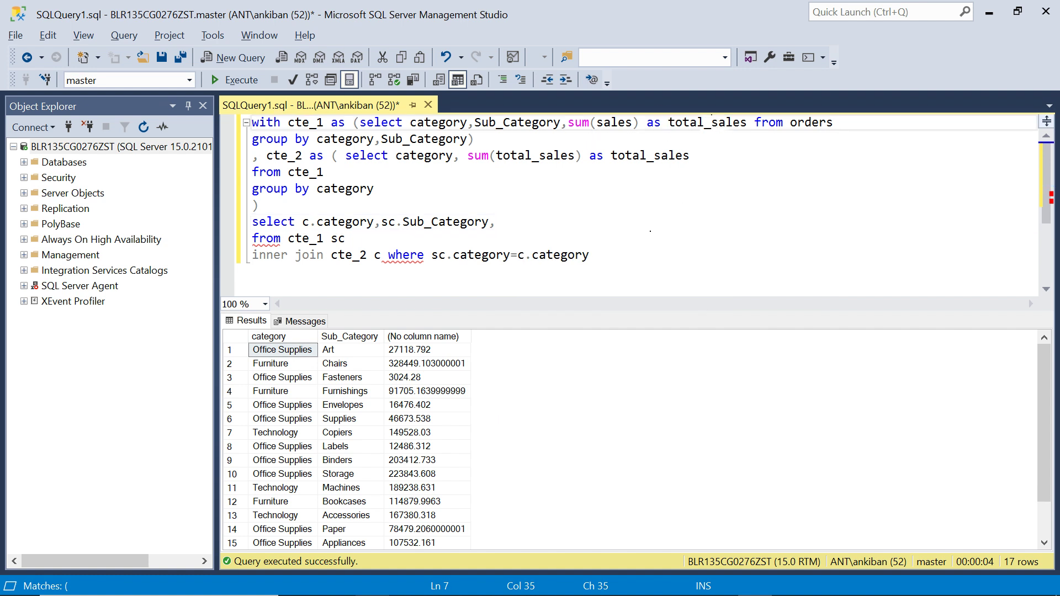
# Add sc.total_sales to the final select list with the alias sub_cat_sales.
pyautogui.doubleClick(709, 123)
pyautogui.click(533, 216)
pyautogui.write('sc.total_sales as su')
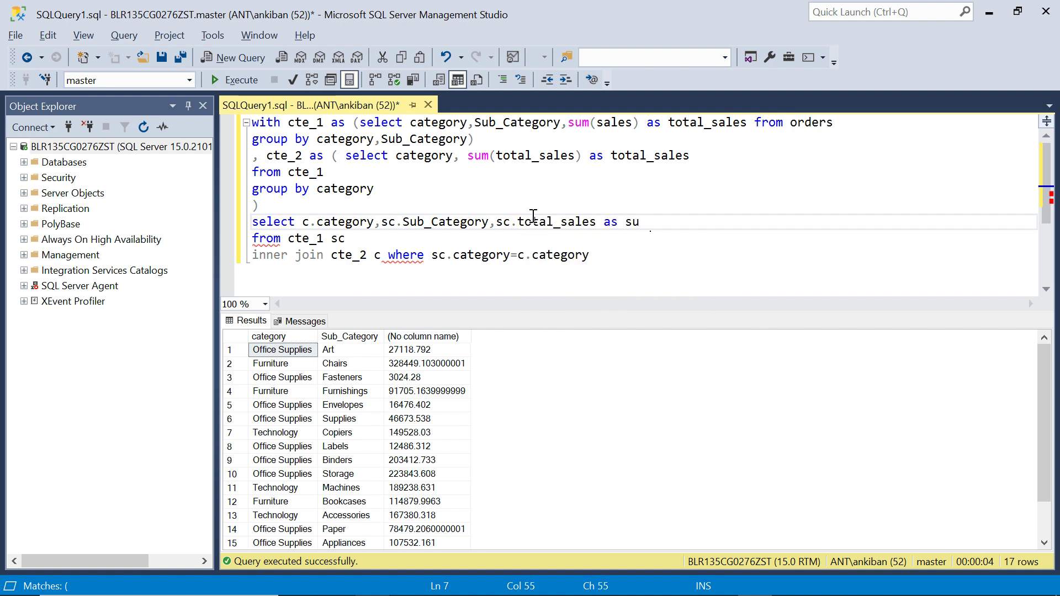
pyautogui.write(')cat_sales')
pyautogui.press('Left')
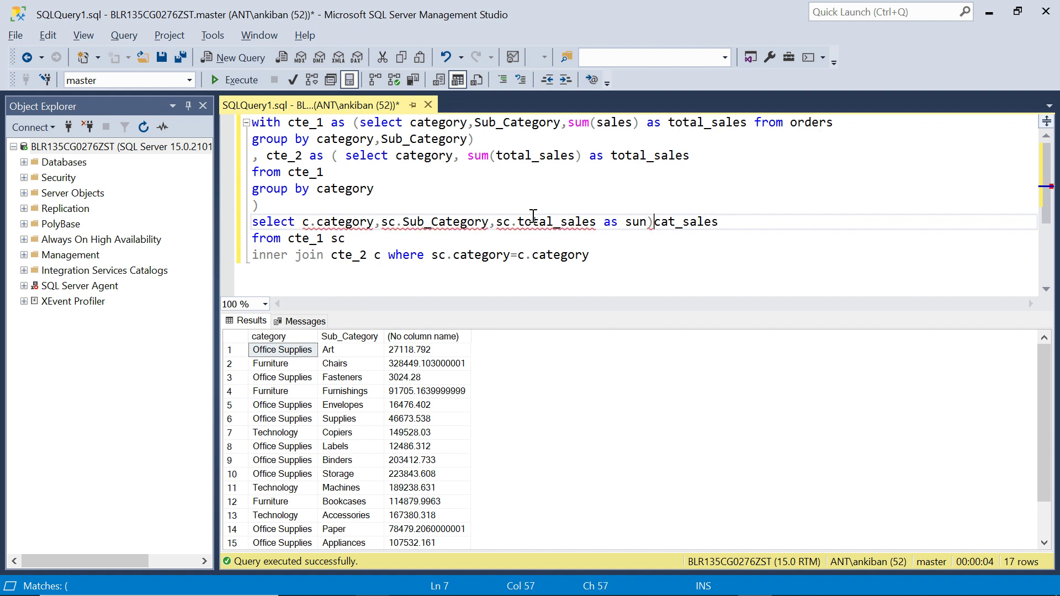
pyautogui.press('BackSpace')
pyautogui.press('BackSpace')
pyautogui.press('BackSpace')
pyautogui.press('BackSpace')
pyautogui.write('sub_')
# Append c.total_sales followed by as to the final select list, copying the column name from cte_2.
pyautogui.click(728, 229)
pyautogui.write('c')
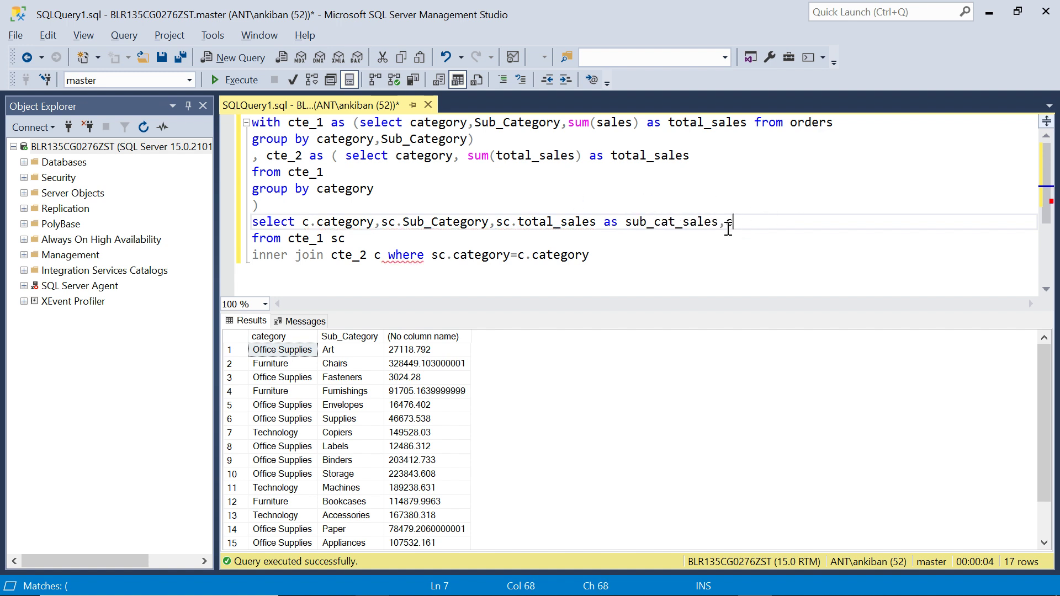
pyautogui.write('.')
pyautogui.doubleClick(642, 156)
pyautogui.hotkey('ctrl', 'c')
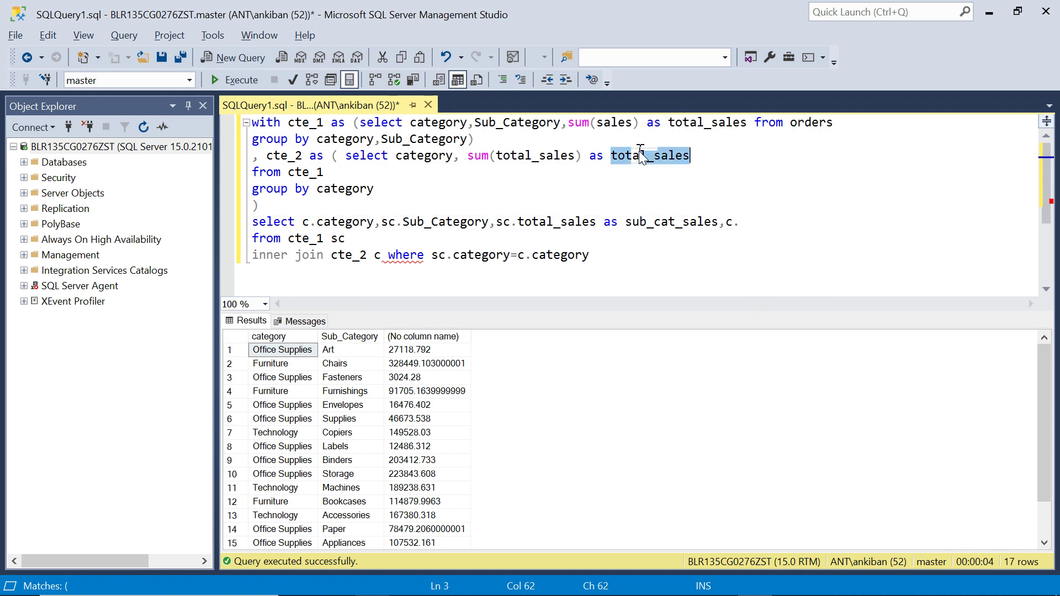
pyautogui.click(765, 226)
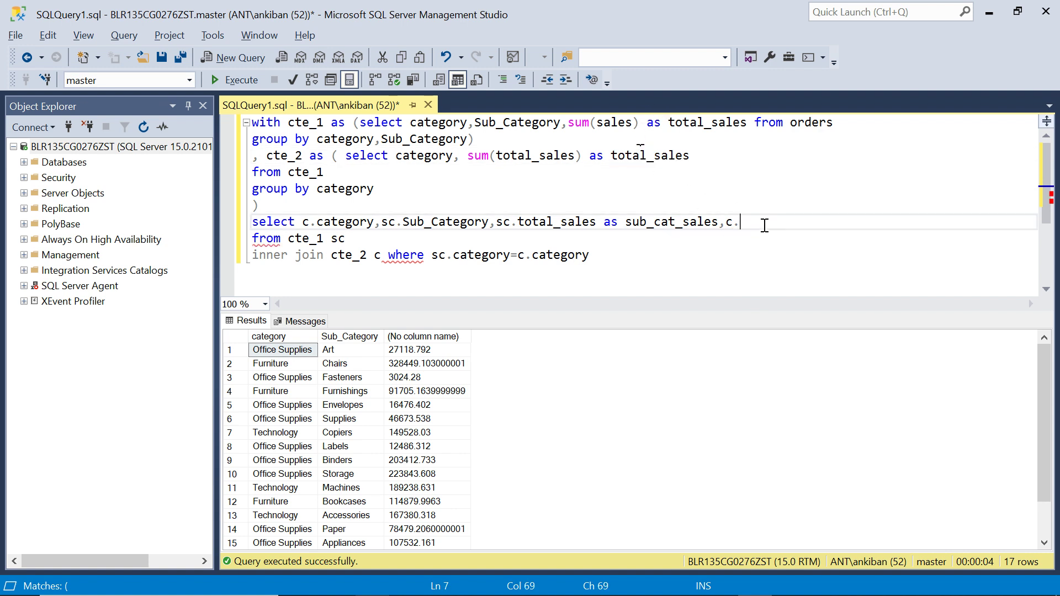
pyautogui.hotkey('ctrl', 'v')
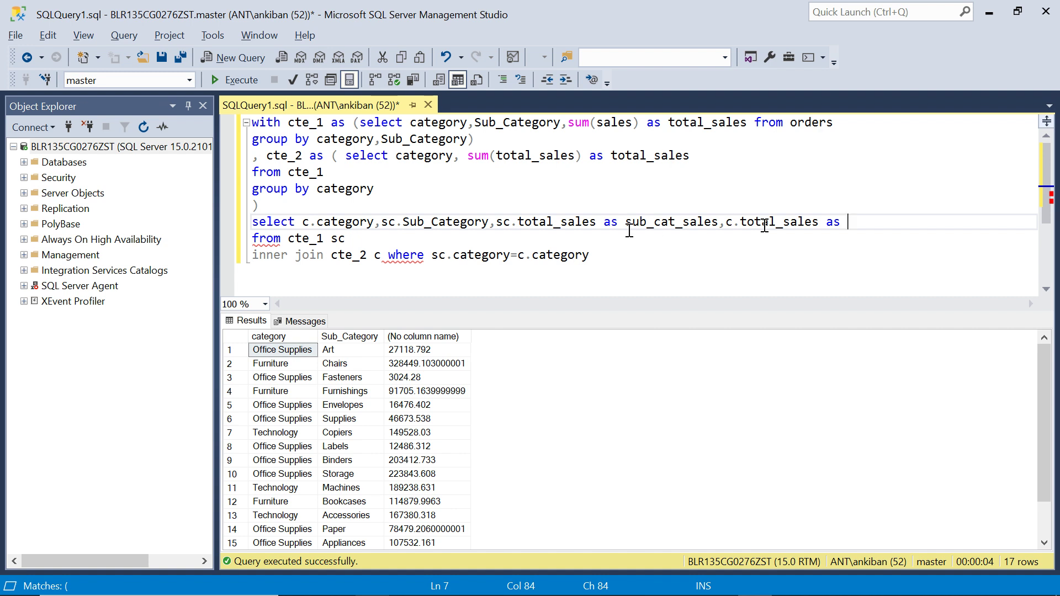
# Replace where with on in the inner join condition.
pyautogui.doubleClick(407, 255)
pyautogui.write('on')
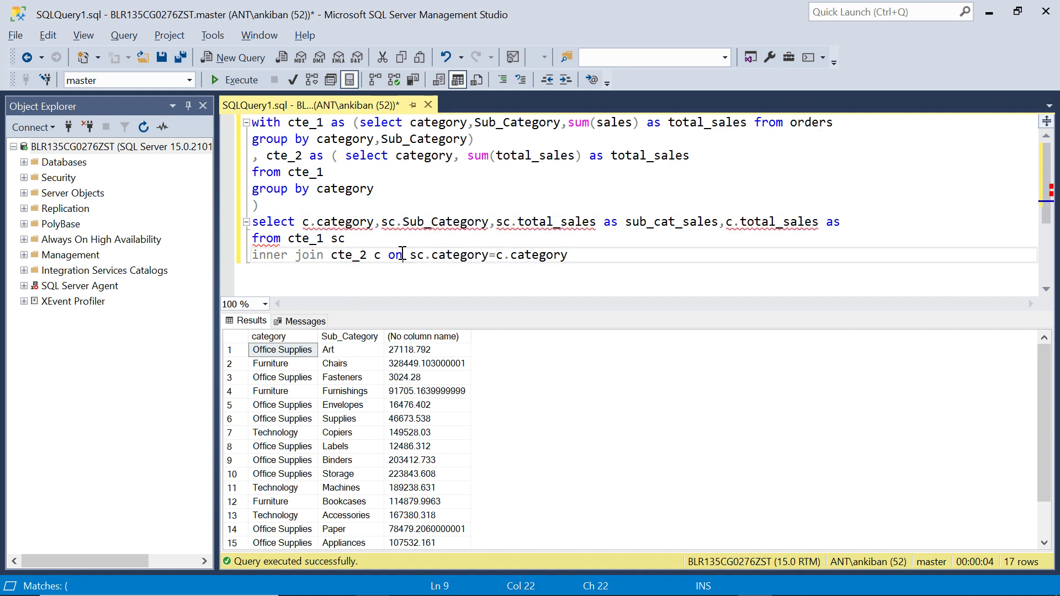
pyautogui.click(868, 220)
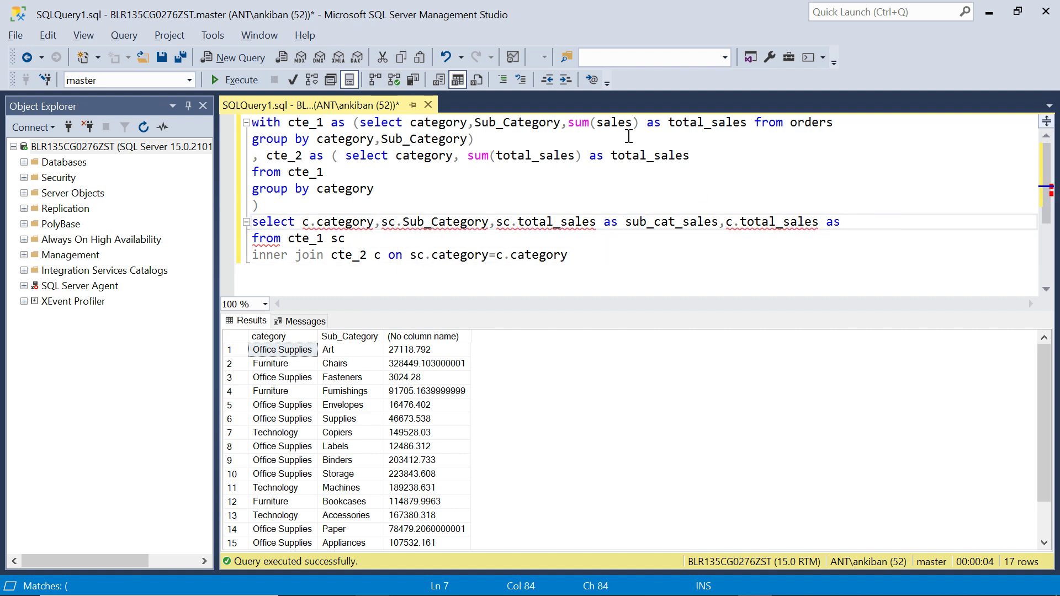
# Alias c.total_sales as category_sales in the final select and execute the query.
pyautogui.doubleClick(283, 156)
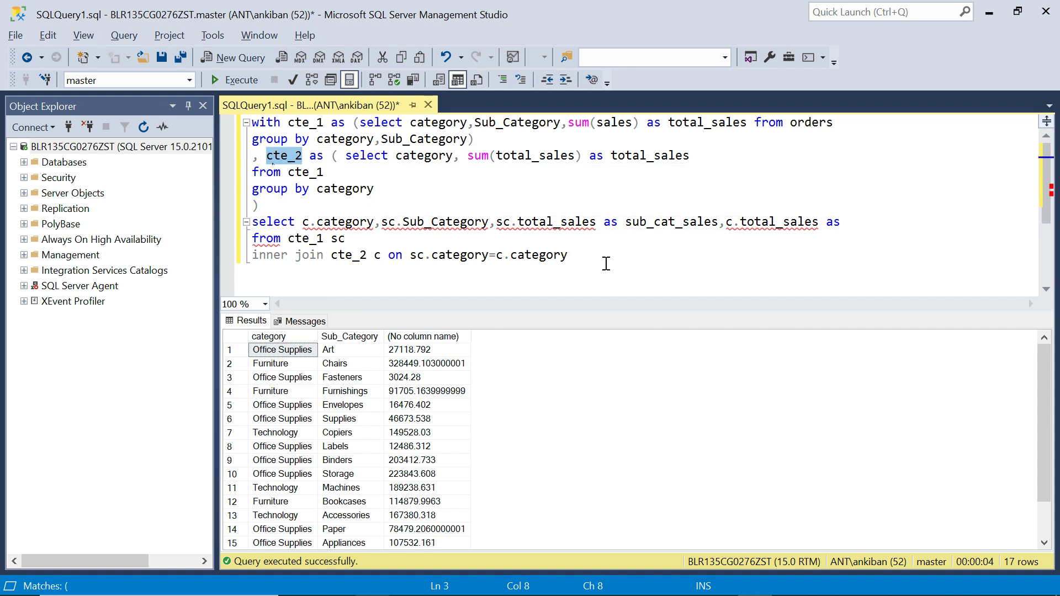
pyautogui.click(871, 221)
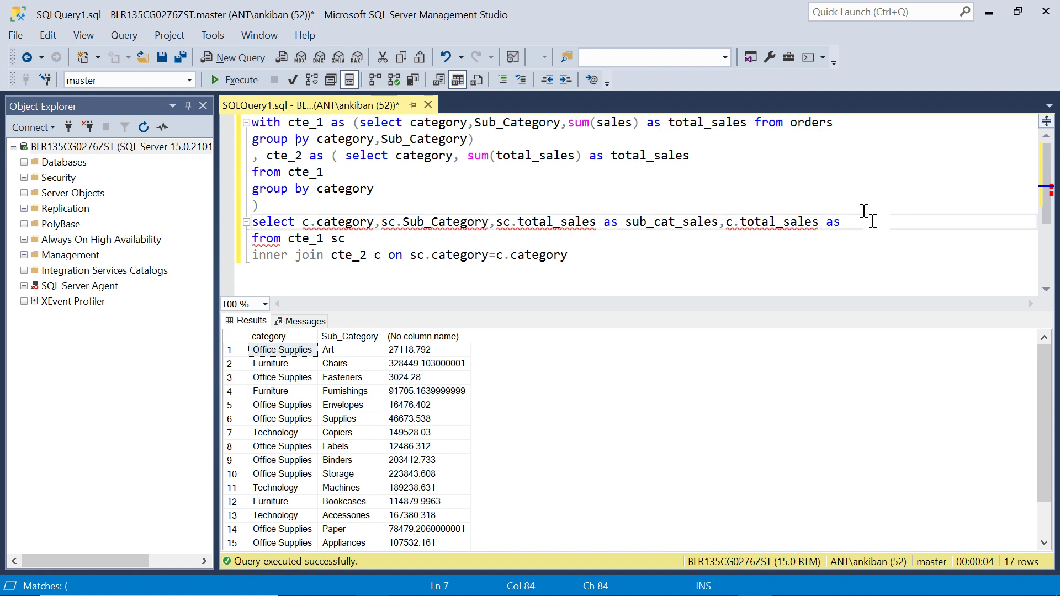
pyautogui.write('category')
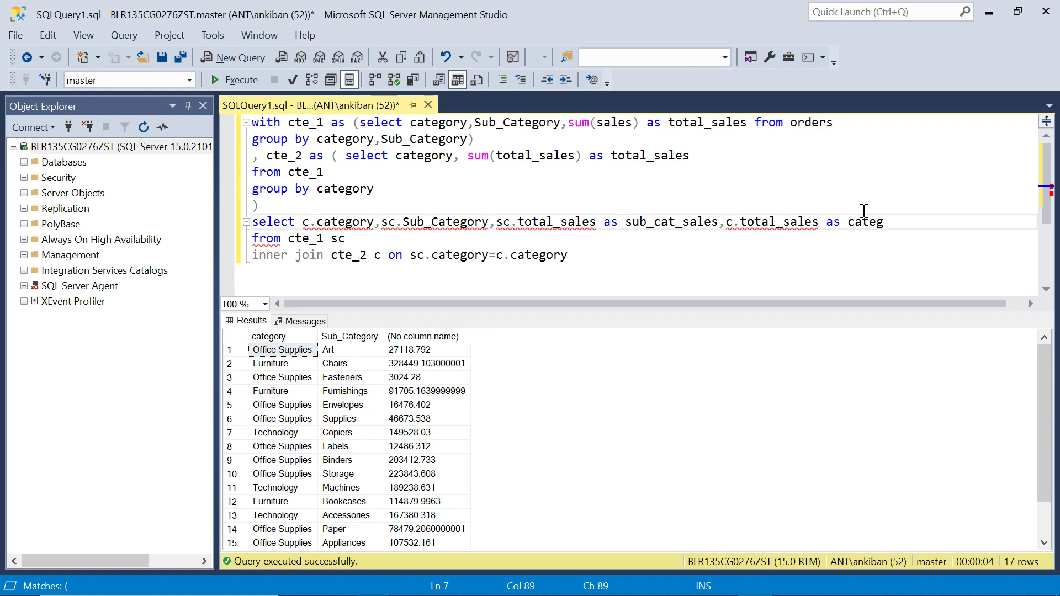
pyautogui.write('_sales')
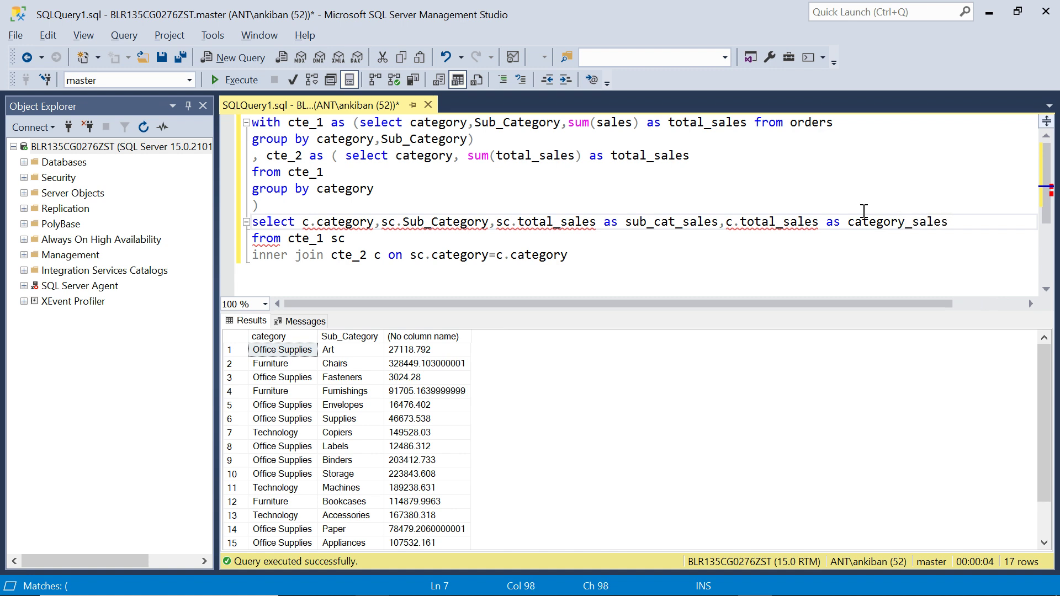
pyautogui.click(227, 80)
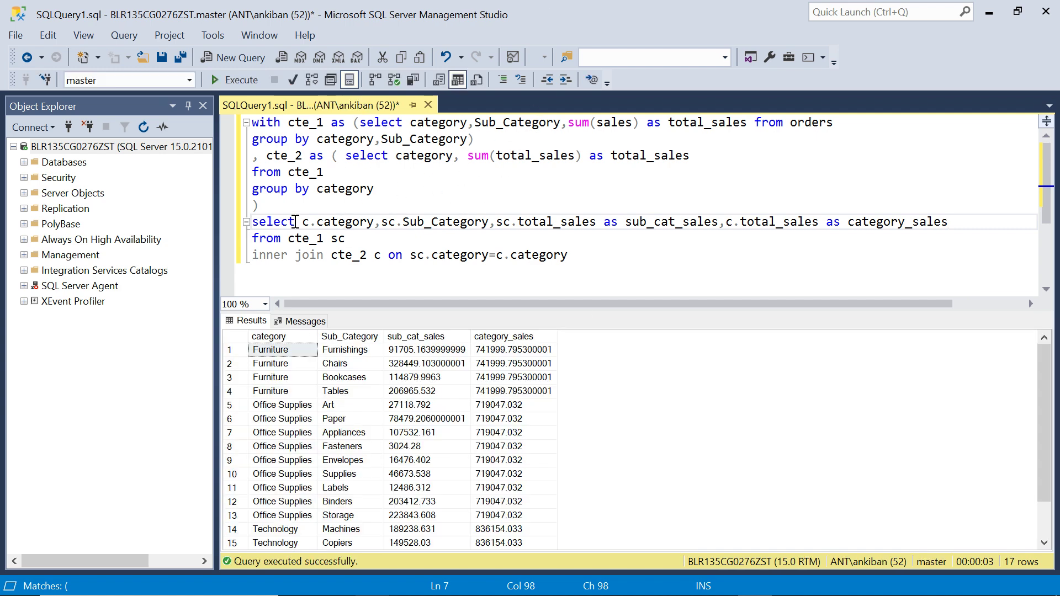
# Examine the Furniture rows' sub_cat_sales and category_sales, compare them with cat_sales in Tableau, and return to SQL Server Management Studio.
pyautogui.click(267, 356)
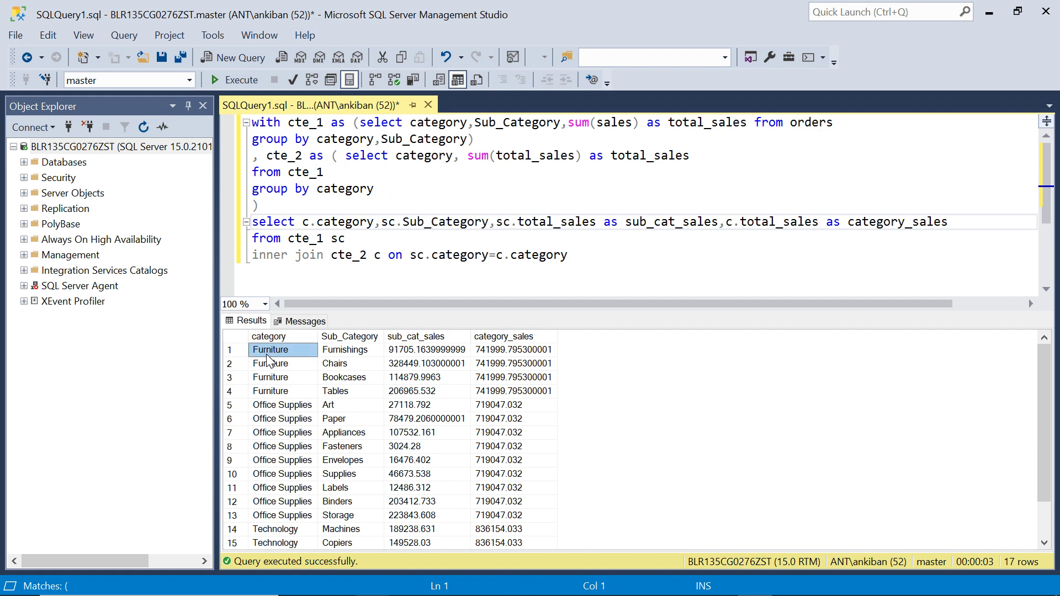
pyautogui.keyDown('shift'); pyautogui.click(343, 356); pyautogui.keyUp('shift')
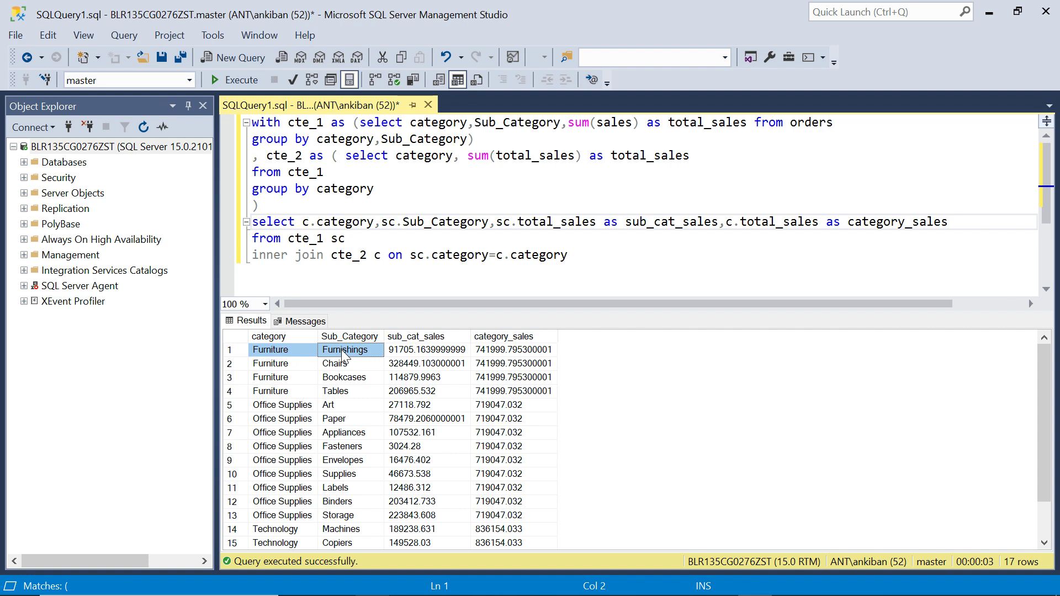
pyautogui.keyDown('shift'); pyautogui.click(413, 354); pyautogui.keyUp('shift')
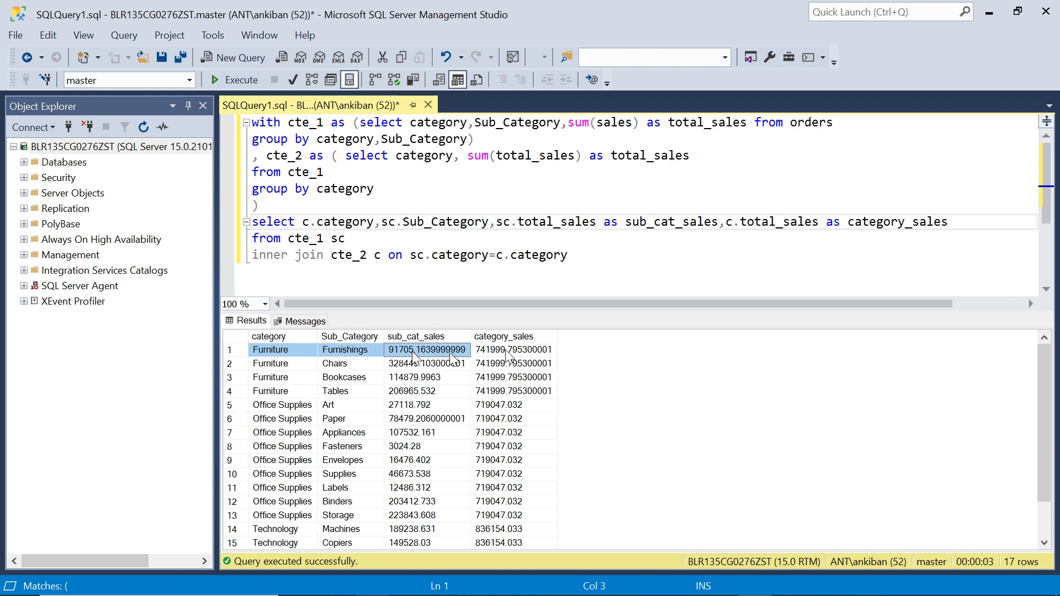
pyautogui.click(273, 354)
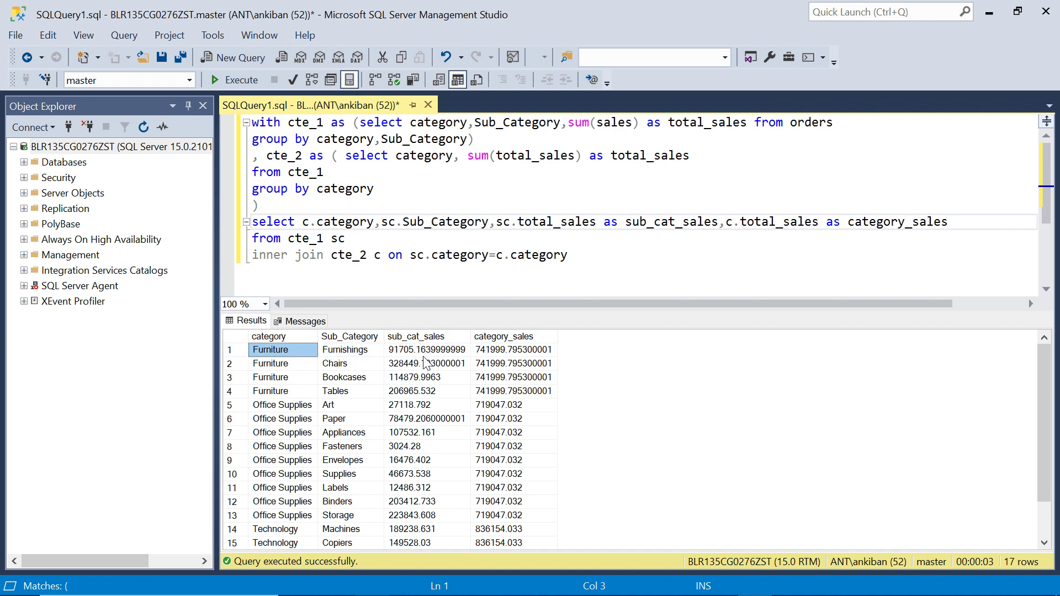
pyautogui.click(516, 354)
pyautogui.hotkey('shift', 'Down')
pyautogui.hotkey('shift', 'Down')
pyautogui.hotkey('shift', 'Down')
pyautogui.hotkey('alt', 'Tab')
pyautogui.moveTo(559, 185)
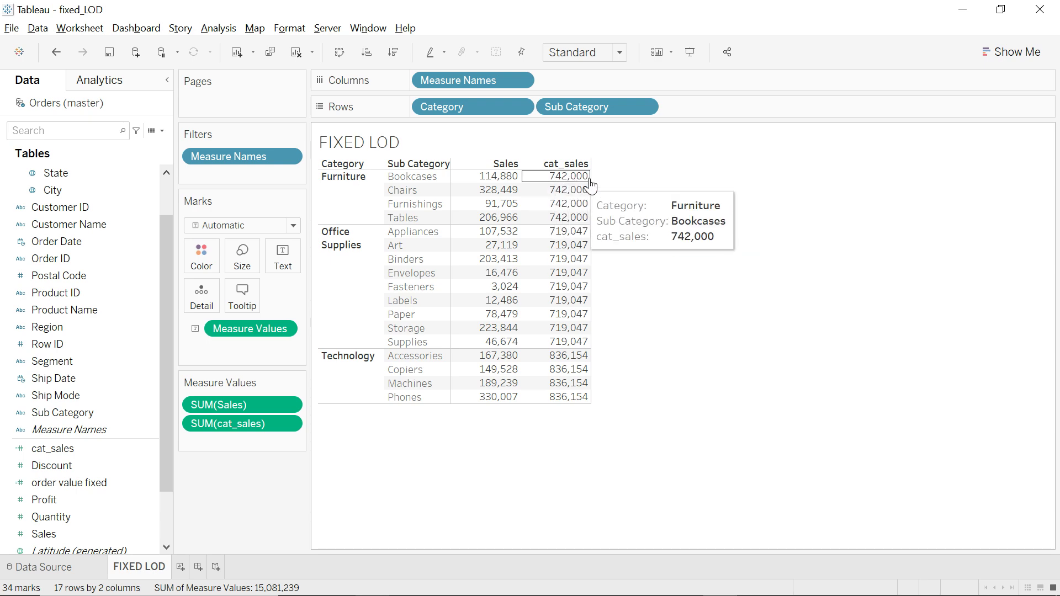
pyautogui.hotkey('alt', 'Tab')
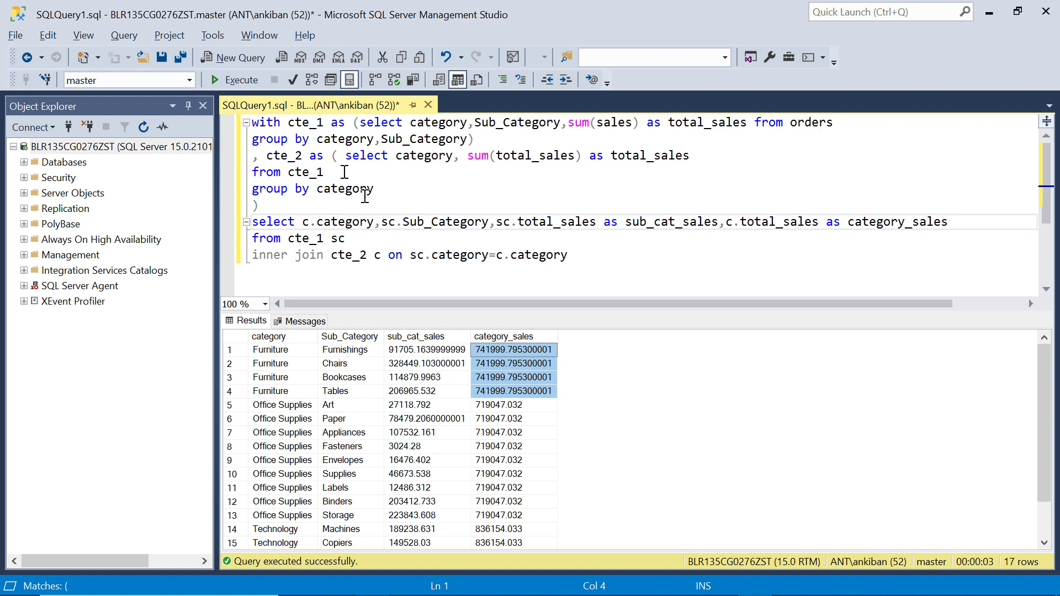
# Review the cte_1 definition and the cte_2 definition by highlighting each block in the query.
pyautogui.moveTo(474, 138); pyautogui.dragTo(248, 126)
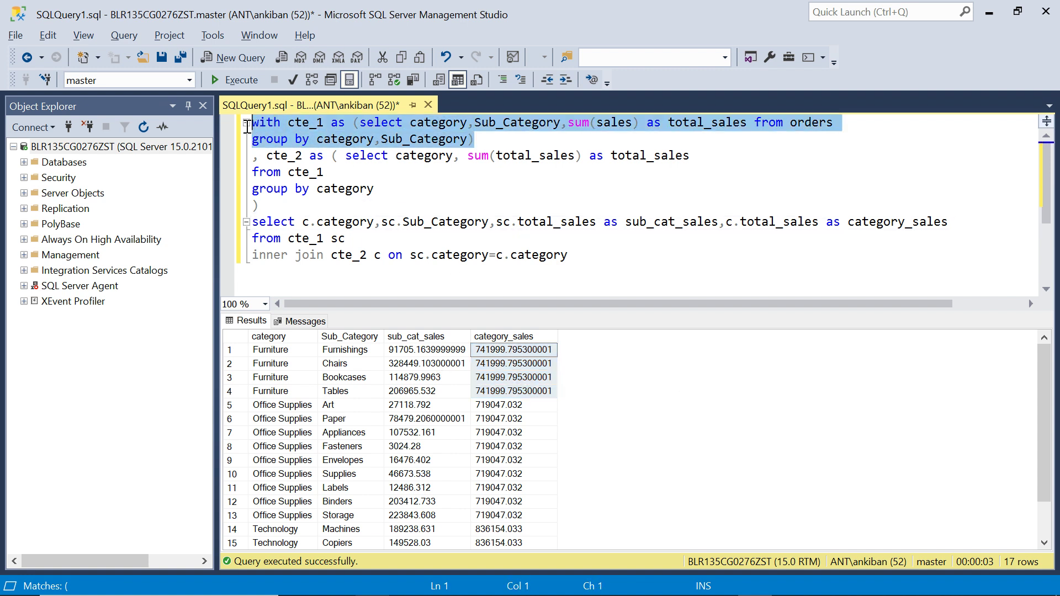
pyautogui.click(455, 182)
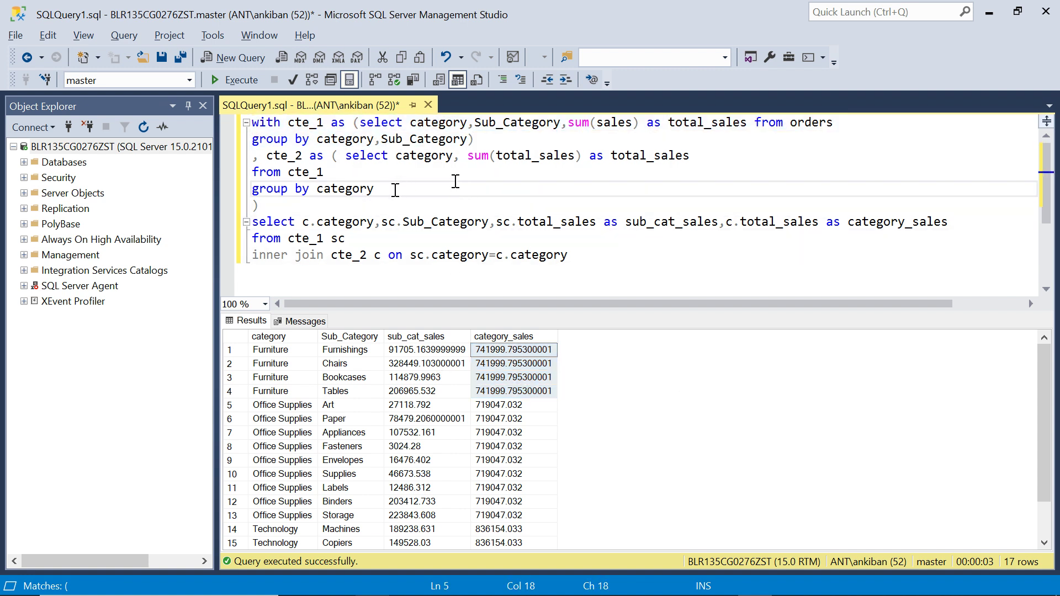
pyautogui.moveTo(261, 208); pyautogui.dragTo(250, 155)
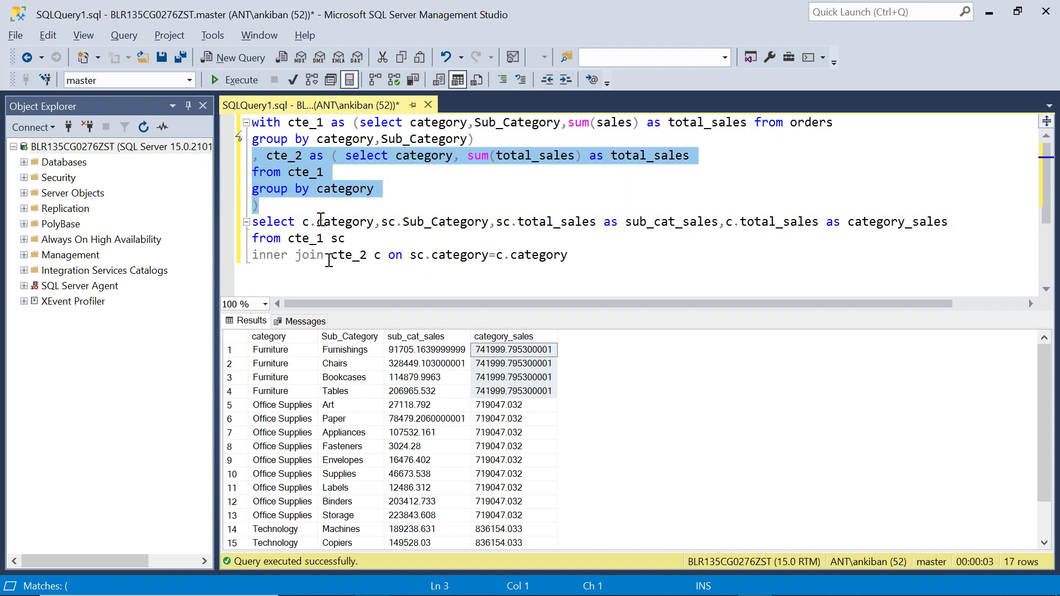
# Examine the Furniture rows' sub_cat_sales values, their category_sales values and the category column in the join query's results.
pyautogui.click(475, 252)
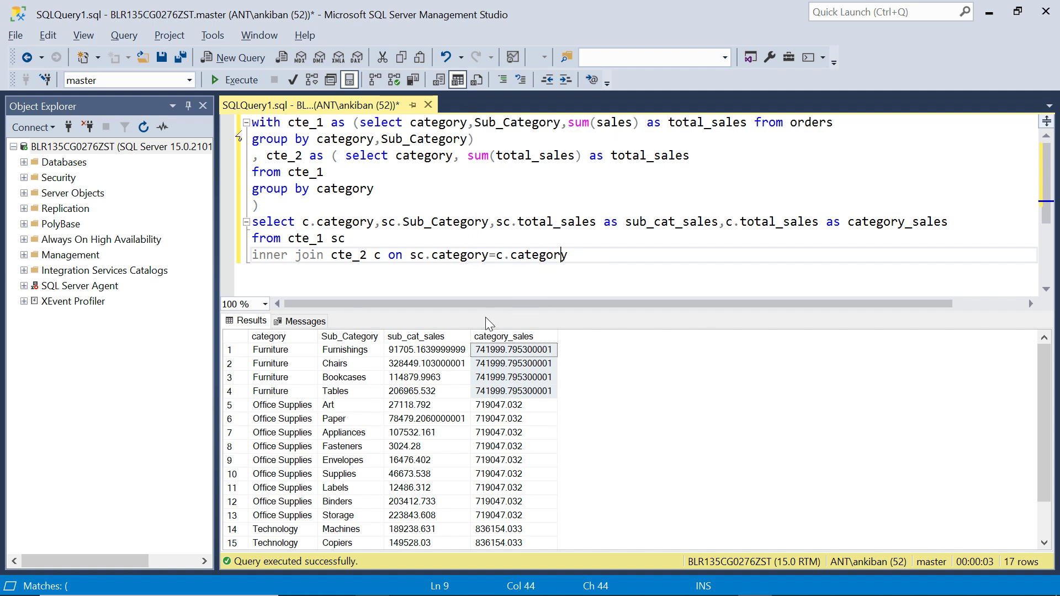
pyautogui.click(413, 352)
pyautogui.hotkey('shift', 'Down')
pyautogui.hotkey('shift', 'Down')
pyautogui.hotkey('shift', 'Down')
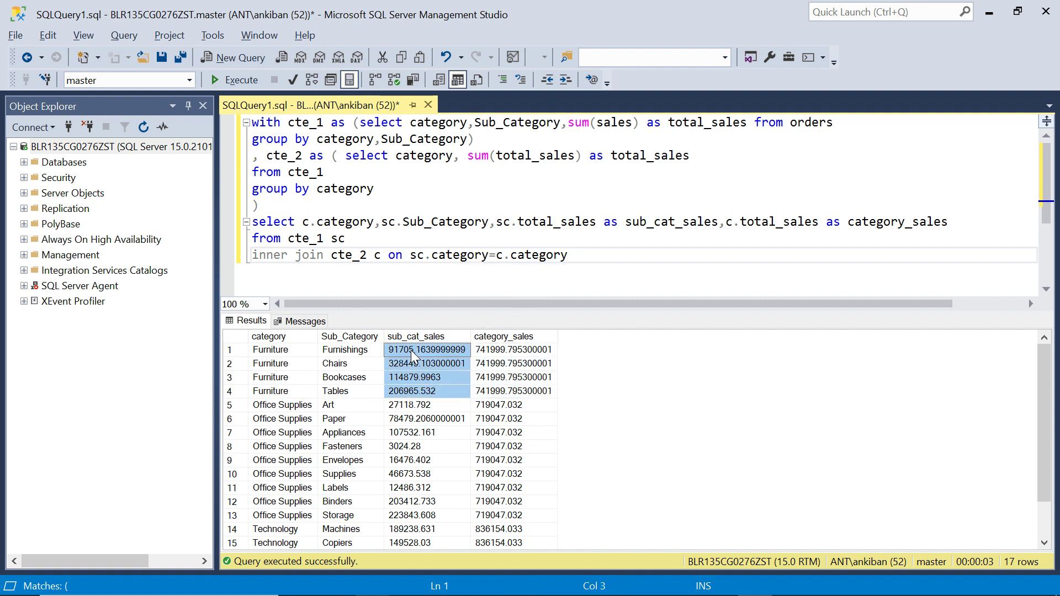
pyautogui.click(338, 189)
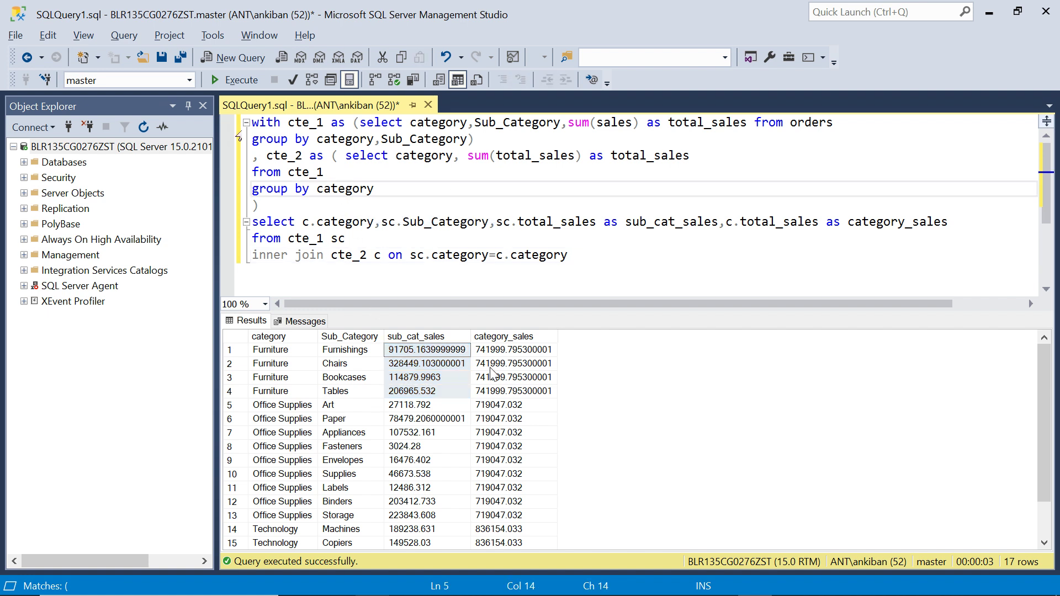
pyautogui.click(533, 353)
pyautogui.hotkey('shift', 'Down')
pyautogui.hotkey('shift', 'Down')
pyautogui.hotkey('shift', 'Down')
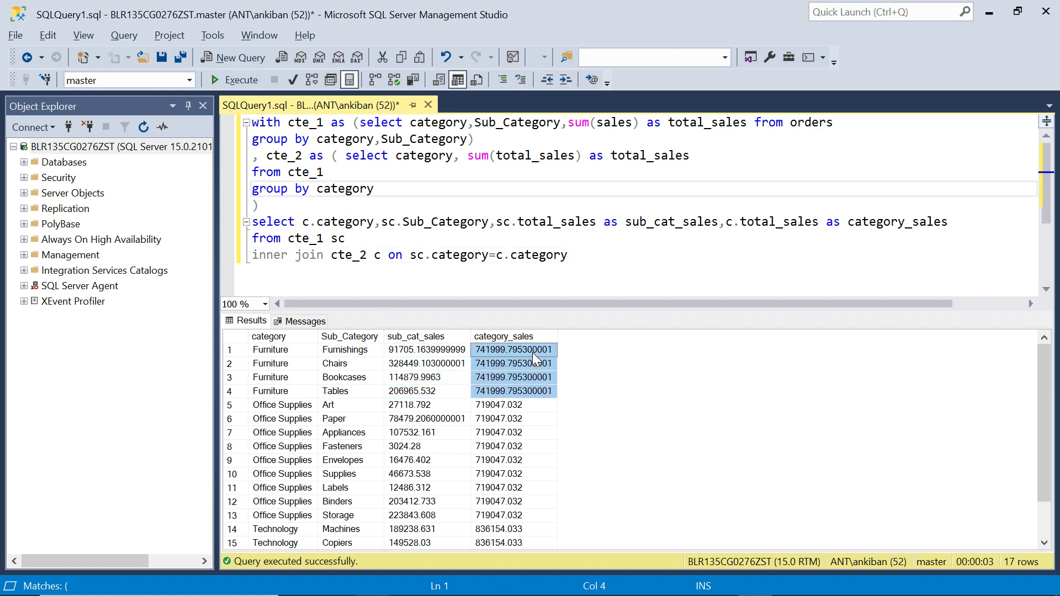
pyautogui.click(270, 351)
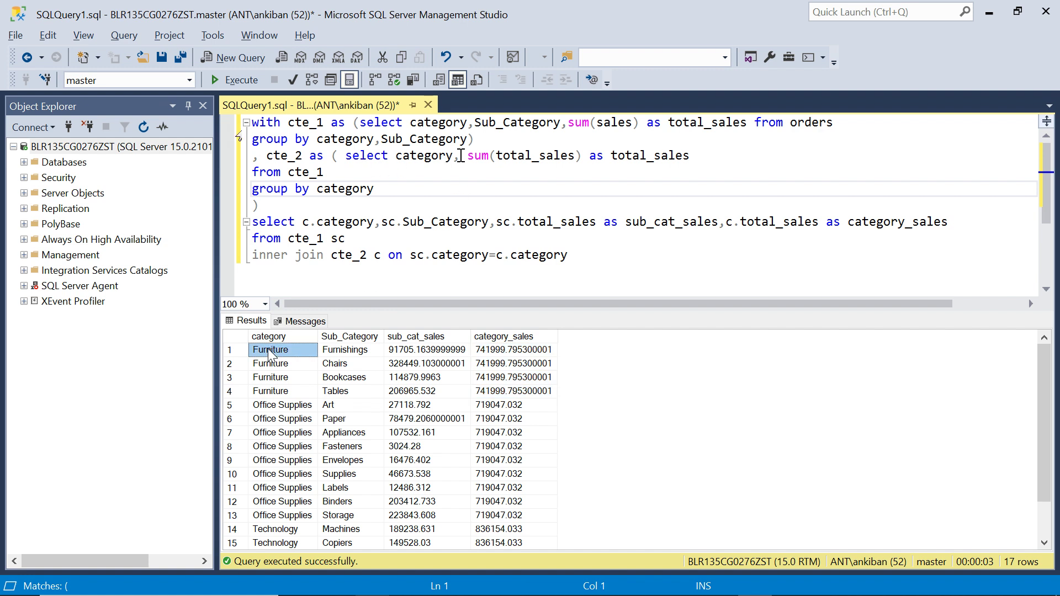
# Copy the cte_1 definition and paste it beneath the join query, separated by a blank line.
pyautogui.moveTo(491, 143); pyautogui.dragTo(252, 123)
pyautogui.hotkey('ctrl', 'c')
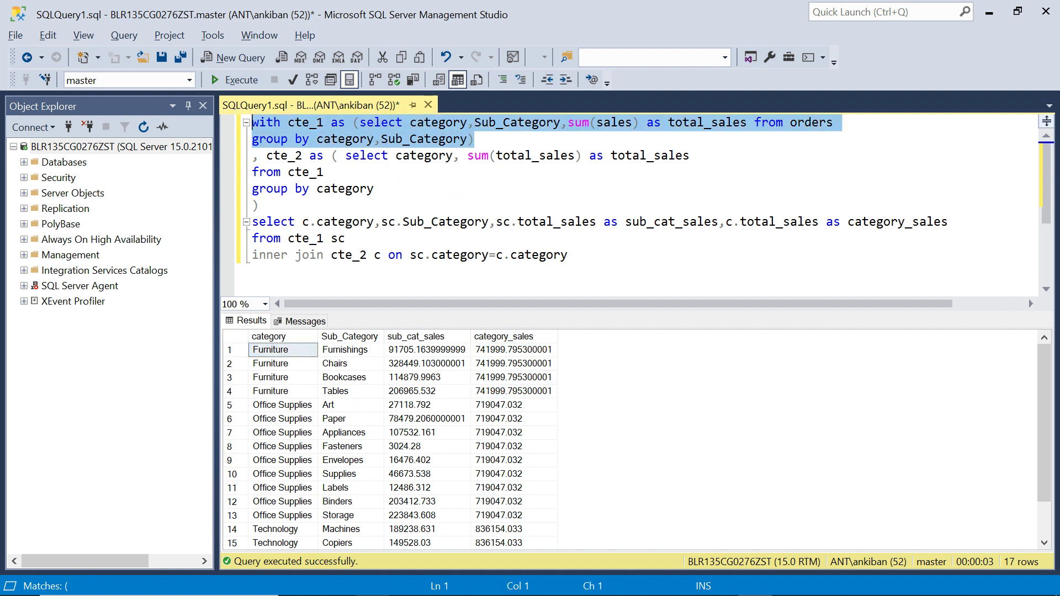
pyautogui.click(592, 260)
pyautogui.press('Return')
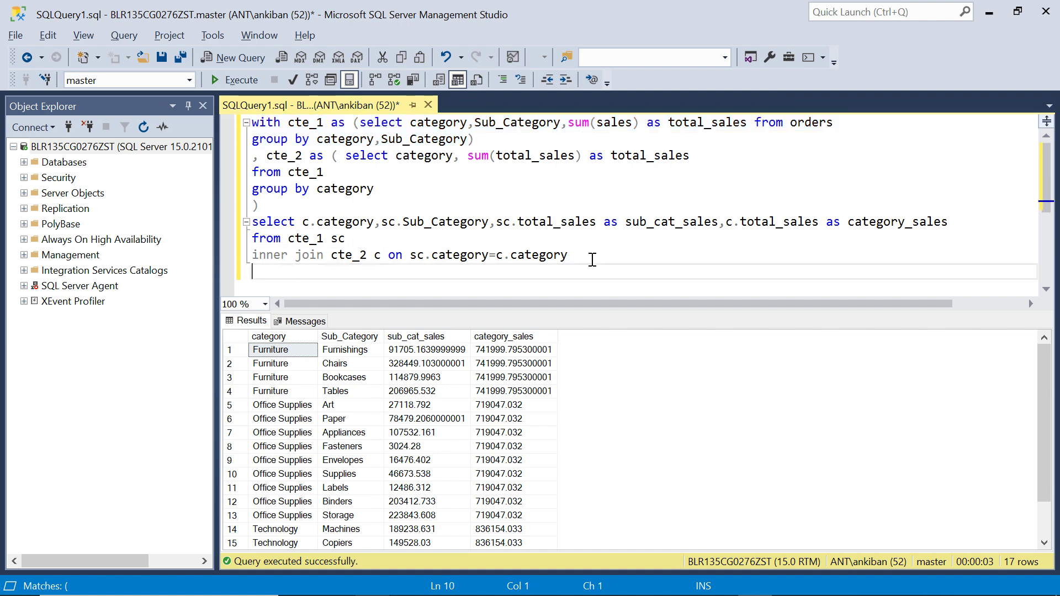
pyautogui.scroll(-1, 593, 260)
pyautogui.press('Return')
pyautogui.hotkey('ctrl', 'v')
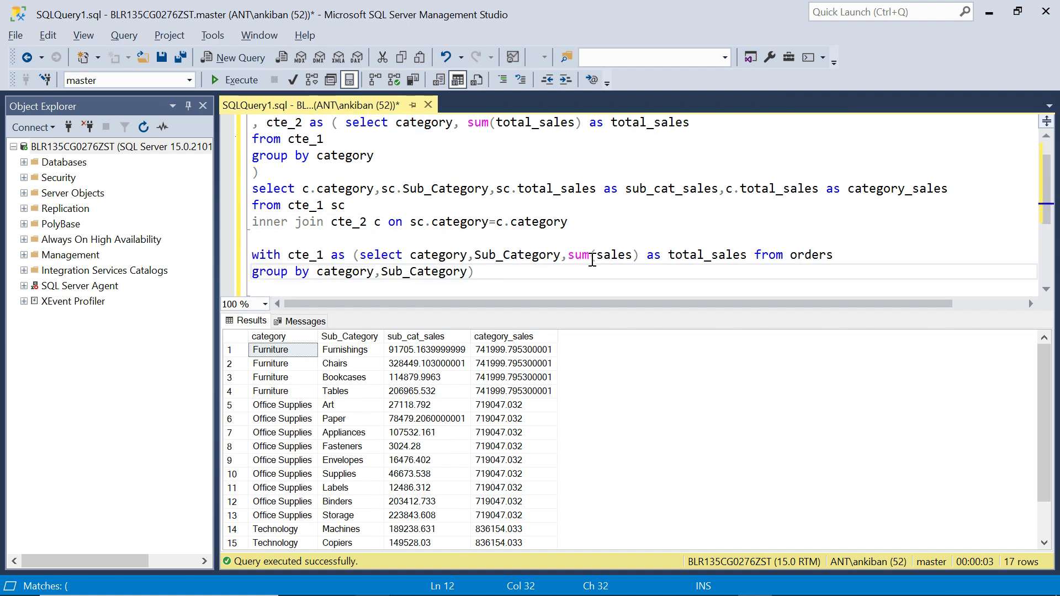
# Add select * from cte1 beneath the copied cte_1 definition and execute only that new block.
pyautogui.press('Return')
pyautogui.write('select * fro')
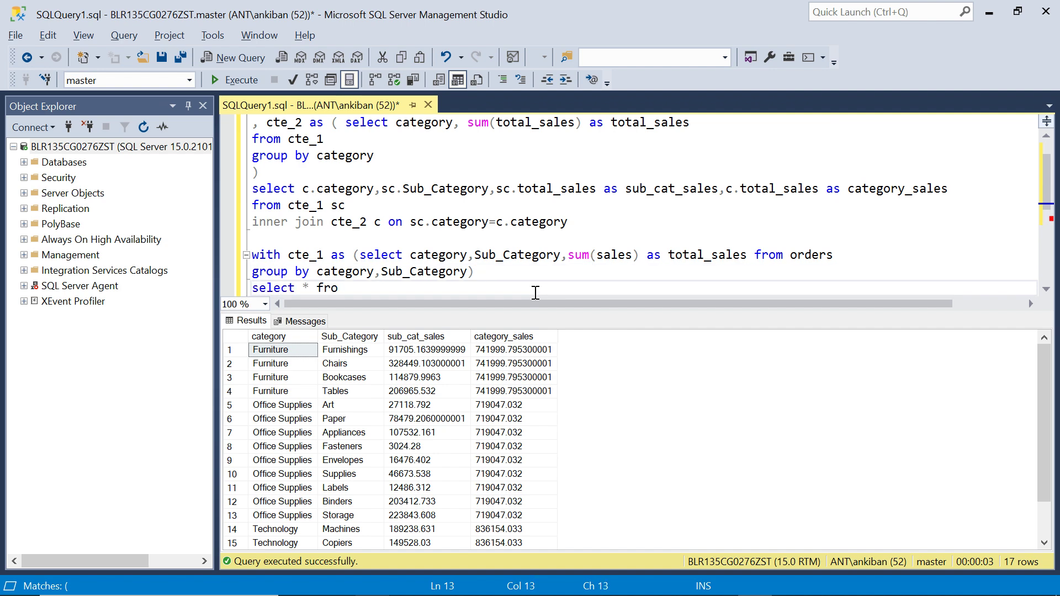
pyautogui.write('m cte1')
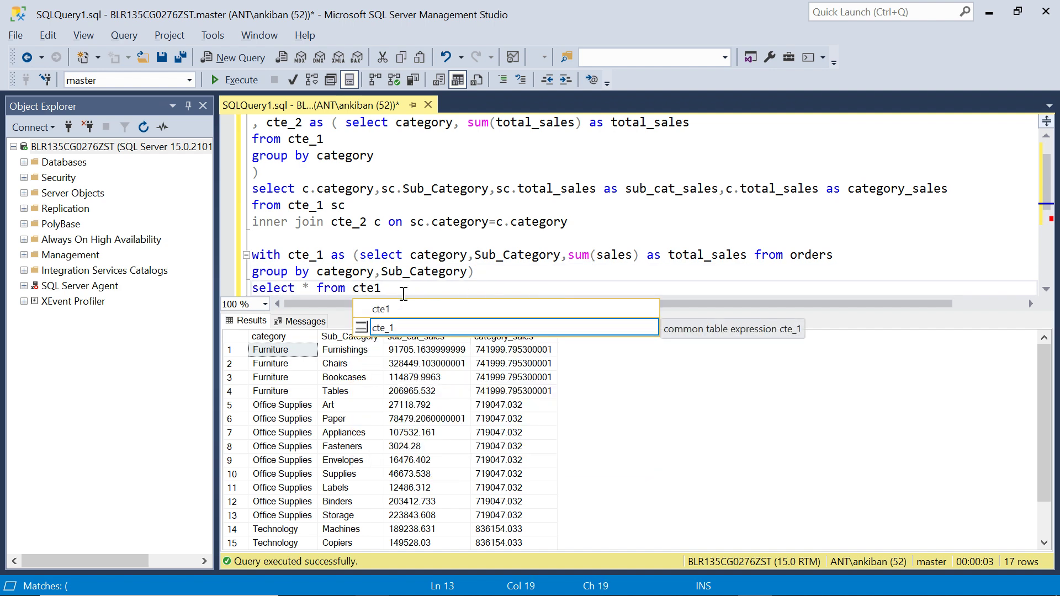
pyautogui.press('Escape')
pyautogui.hotkey('shift', 'Up')
pyautogui.hotkey('shift', 'Up')
pyautogui.hotkey('shift', 'Up')
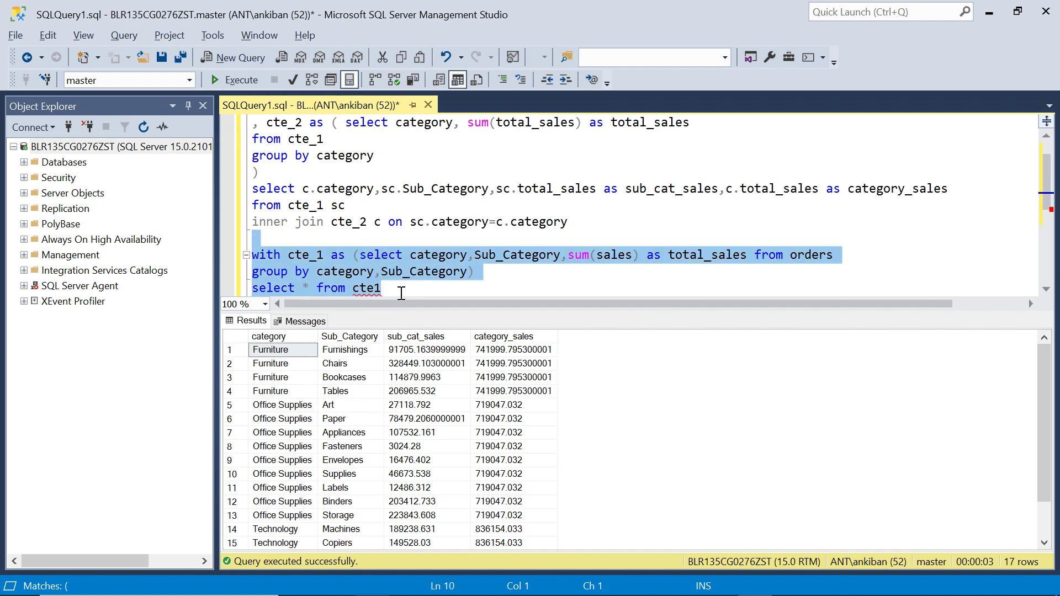
pyautogui.click(229, 81)
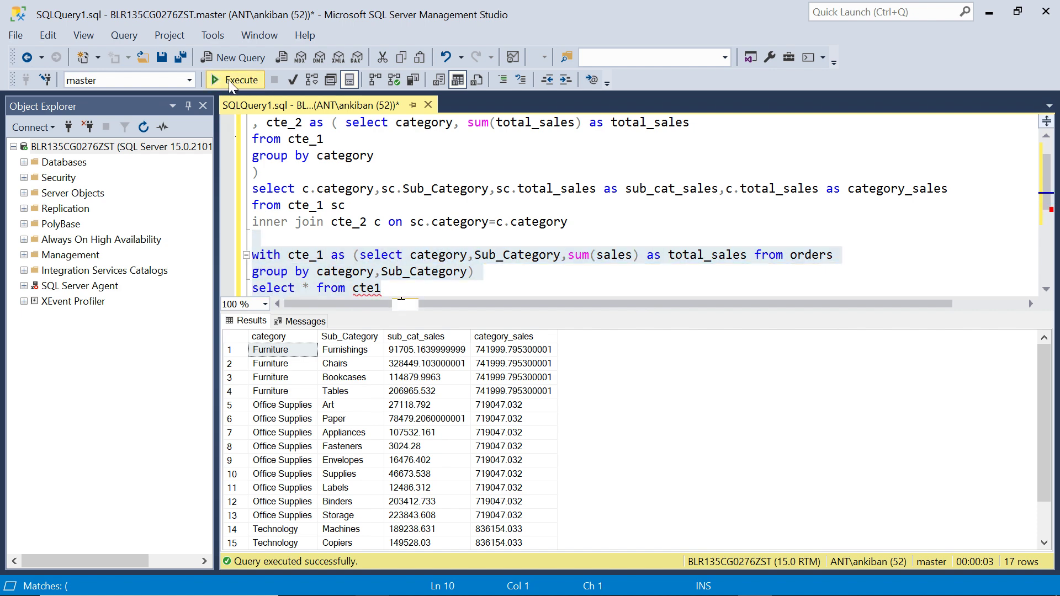
# Terminate the join query with a semicolon after c.category.
pyautogui.click(634, 229)
pyautogui.press('Down')
pyautogui.press('Down')
pyautogui.press('Down')
pyautogui.press('Down')
pyautogui.press('Down')
pyautogui.press('Down')
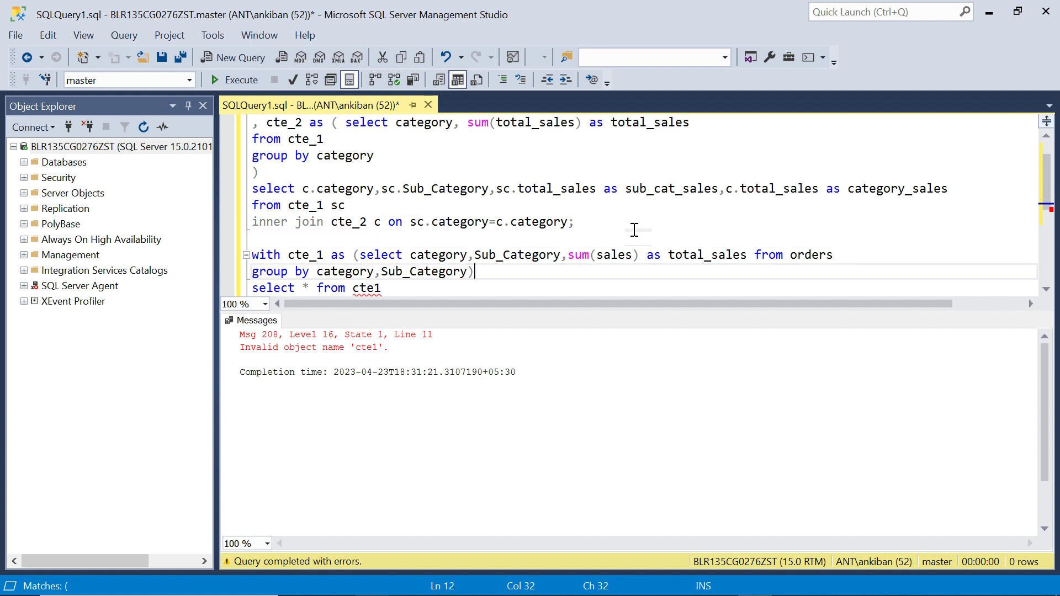
# Correct the table name to cte_1 in the new select, execute only that query and check the Furniture row.
pyautogui.click(376, 254)
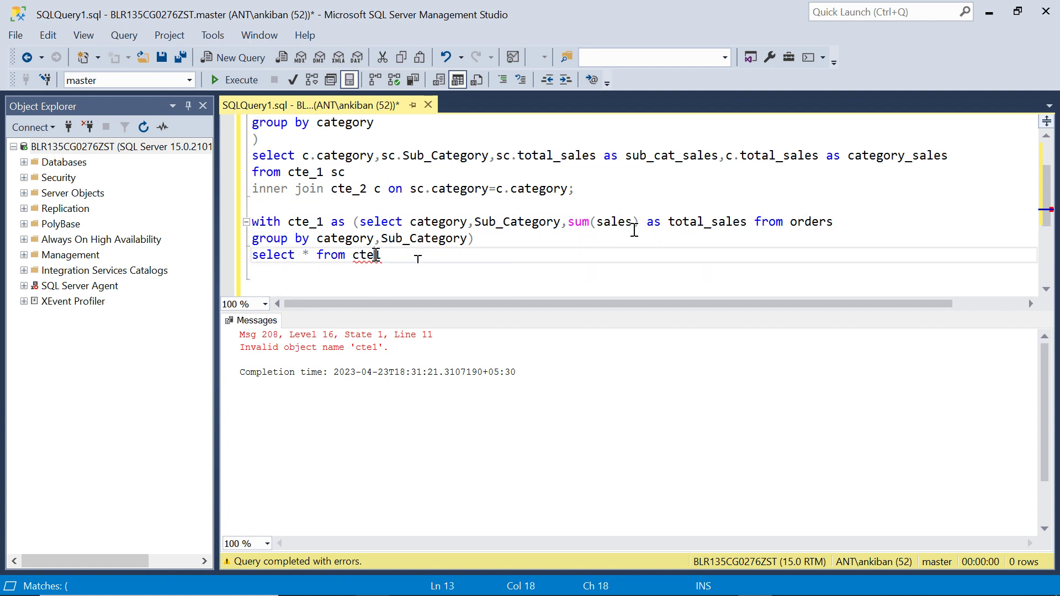
pyautogui.write('_')
pyautogui.press('Escape')
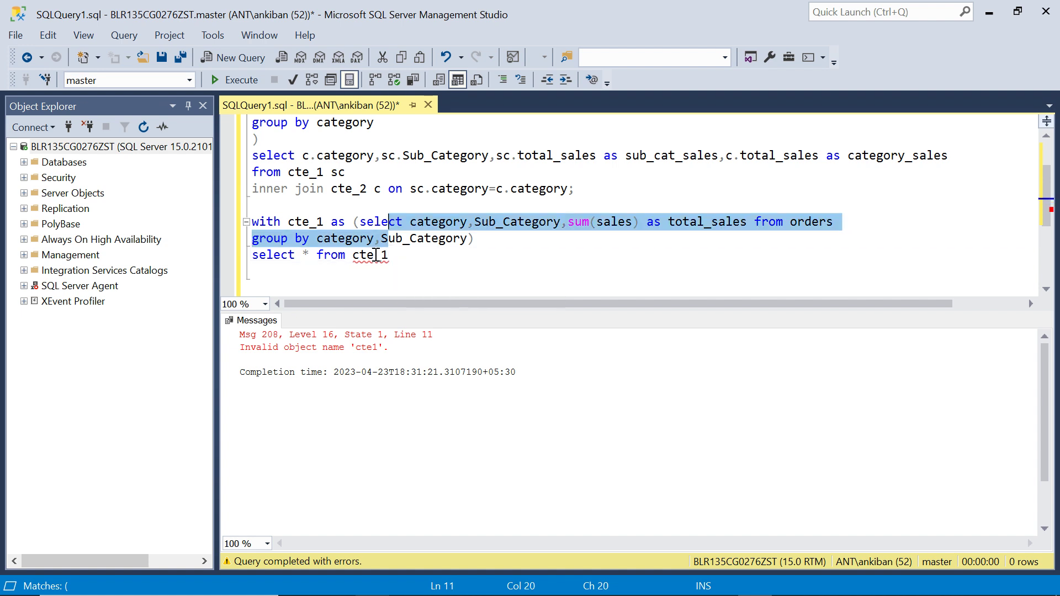
pyautogui.press('Down')
pyautogui.hotkey('shift', 'Up')
pyautogui.hotkey('shift', 'Up')
pyautogui.hotkey('shift', 'Up')
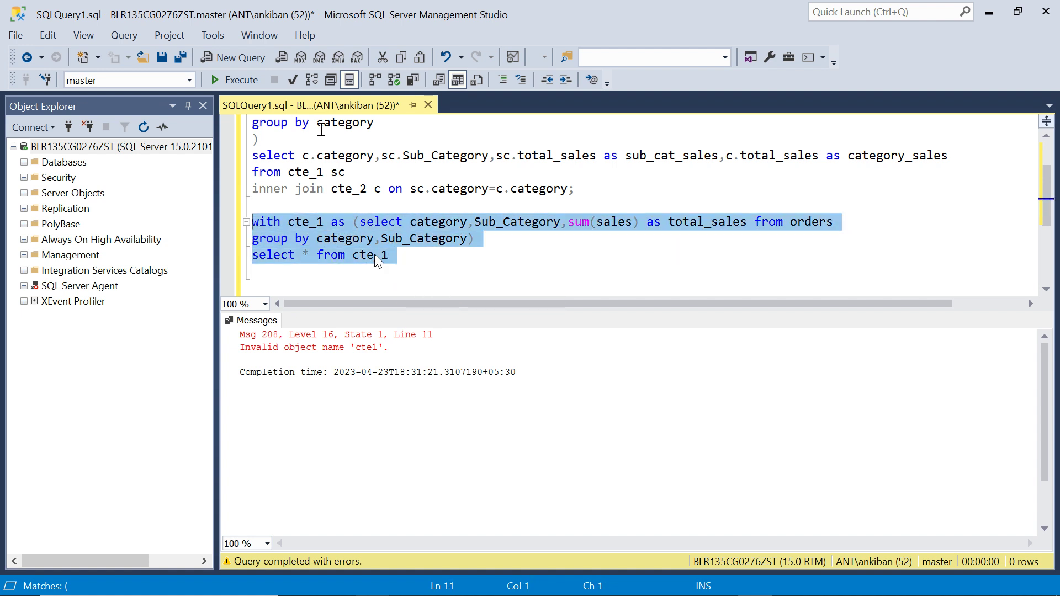
pyautogui.click(234, 81)
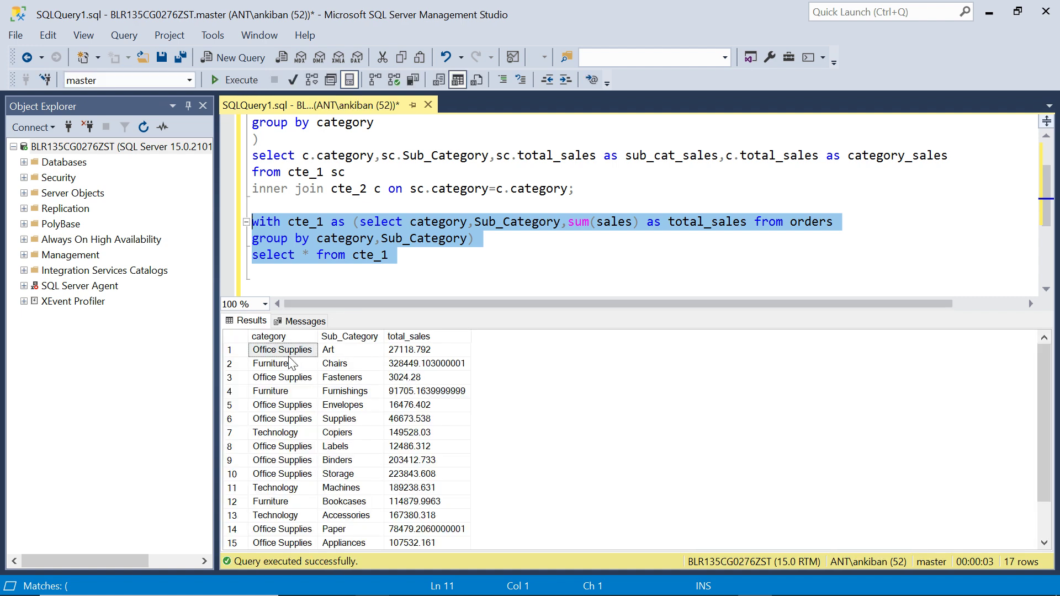
pyautogui.click(282, 367)
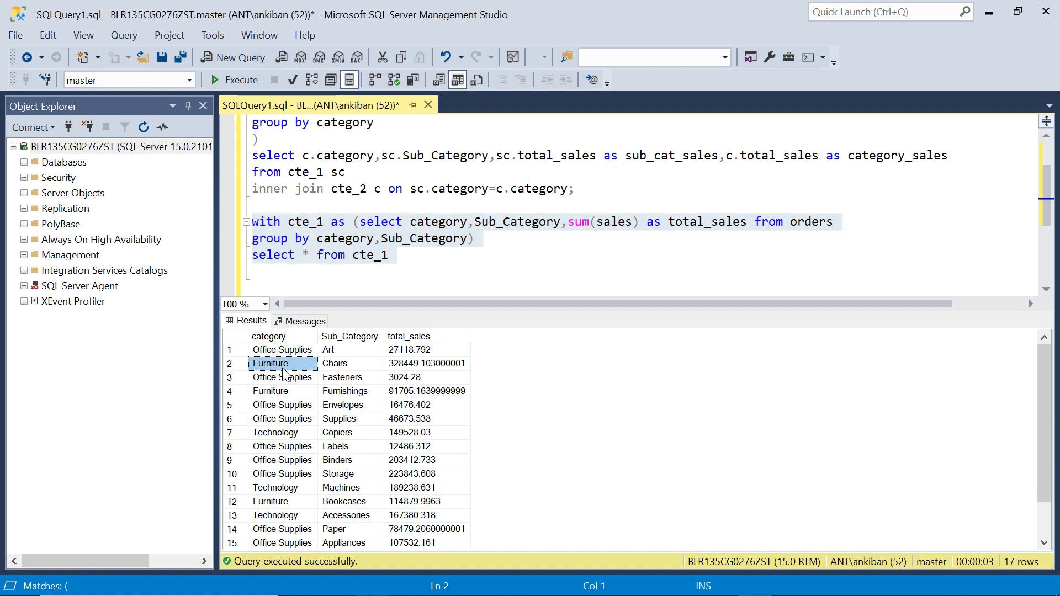
# Move from cte_1 to its own line and begin a windowed column above it with sum(total_sales) over.
pyautogui.click(444, 253)
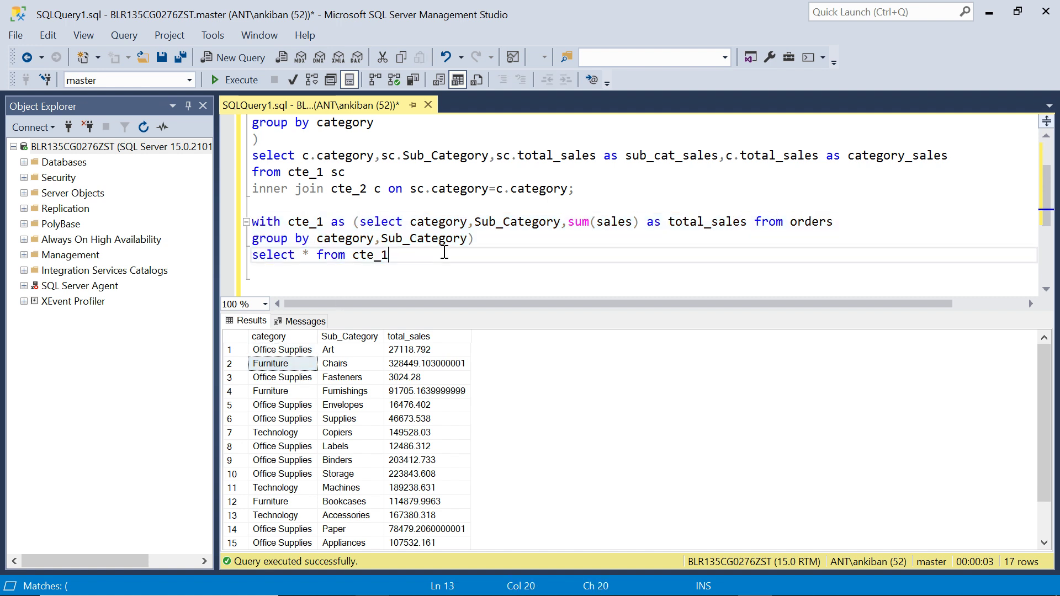
pyautogui.click(313, 254)
pyautogui.press('Return')
pyautogui.press('Return')
pyautogui.press('Up')
pyautogui.write(', sum(sale')
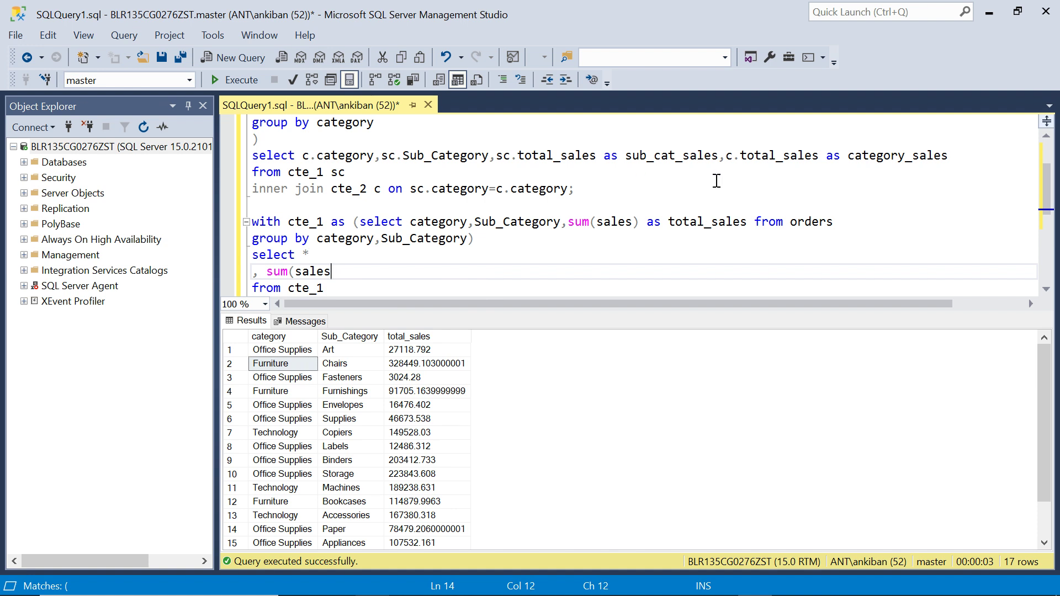
pyautogui.doubleClick(699, 226)
pyautogui.hotkey('ctrl', 'c')
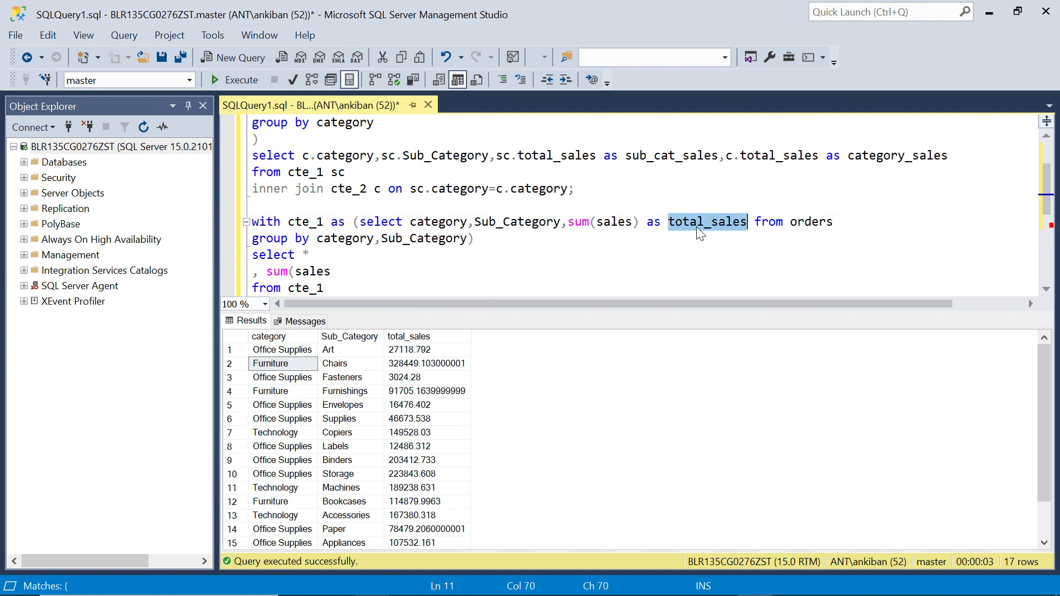
pyautogui.doubleClick(315, 273)
pyautogui.hotkey('ctrl', 'v')
pyautogui.write(') over')
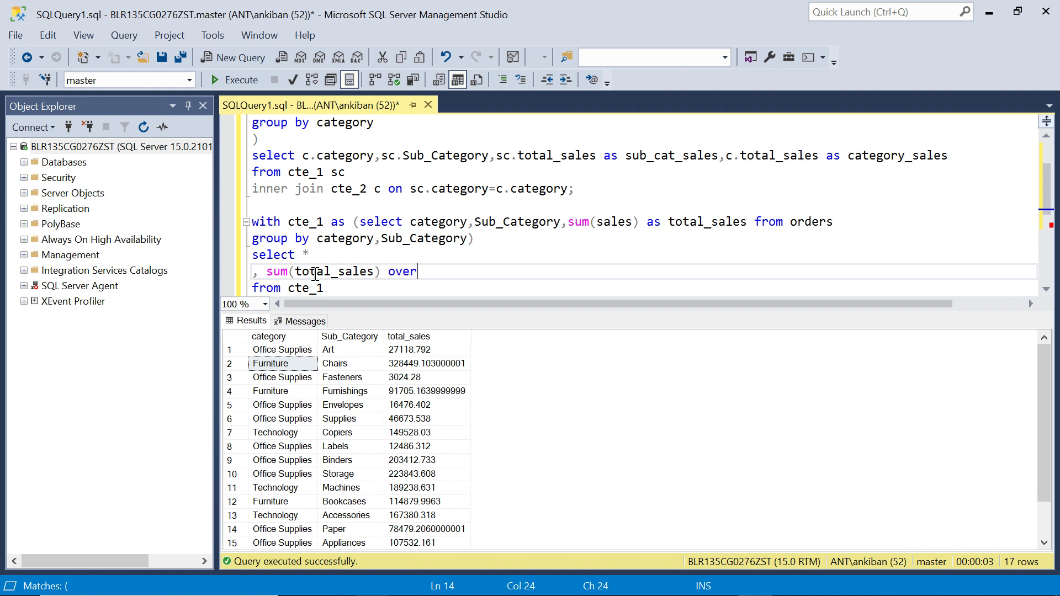
# Complete the window function with (partition by category) and alias the column as category_sales.
pyautogui.write('(partition by catego')
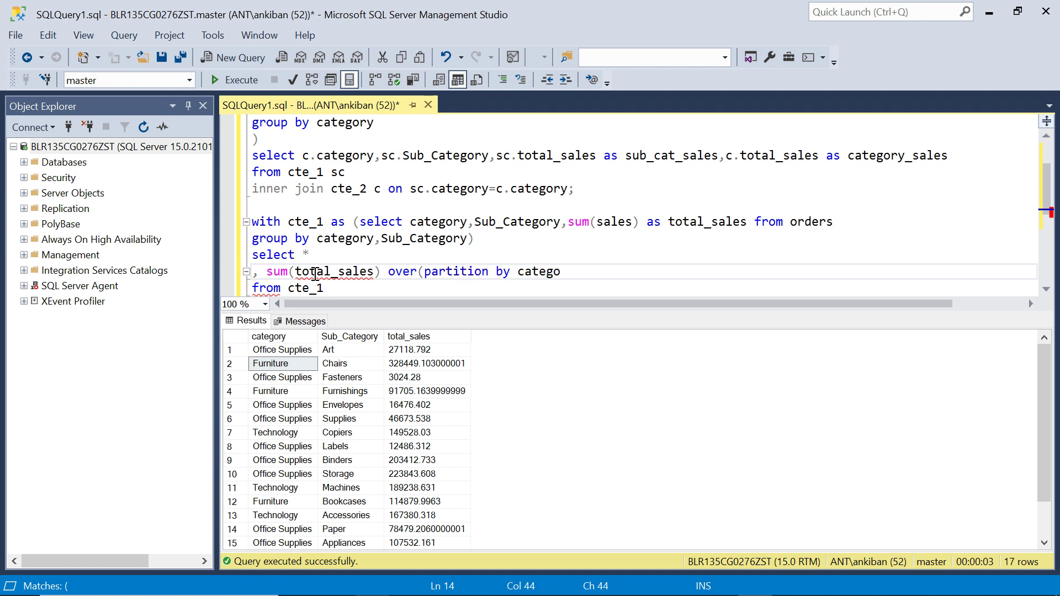
pyautogui.write('ry) as category')
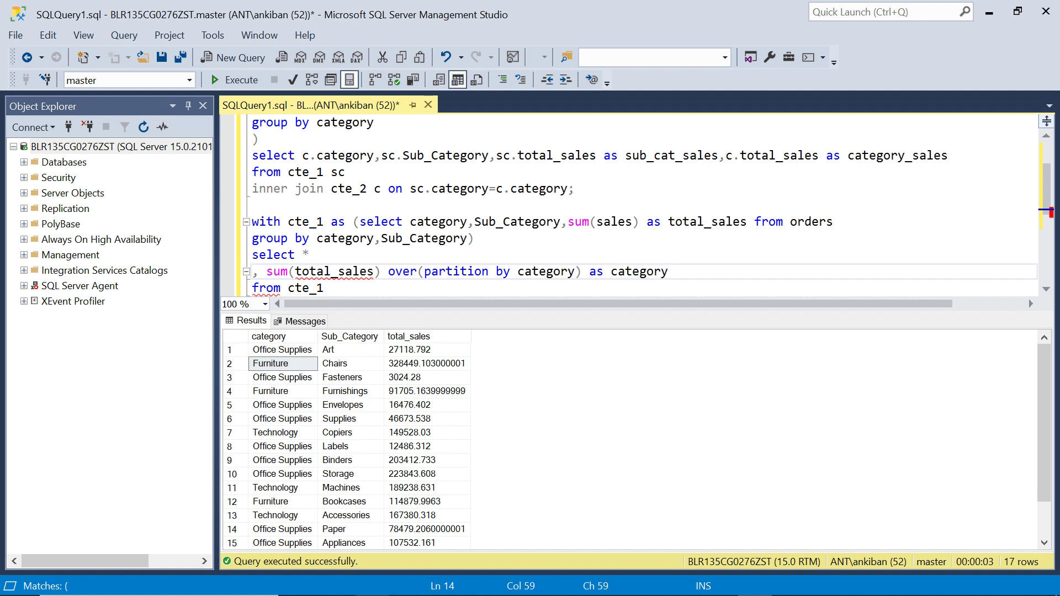
pyautogui.write('_sale')
# Execute only the window-function query and check category_sales for the first Furniture row.
pyautogui.click(369, 292)
pyautogui.hotkey('shift', 'Up')
pyautogui.hotkey('shift', 'Up')
pyautogui.hotkey('shift', 'Up')
pyautogui.hotkey('shift', 'Up')
pyautogui.hotkey('shift', 'Home')
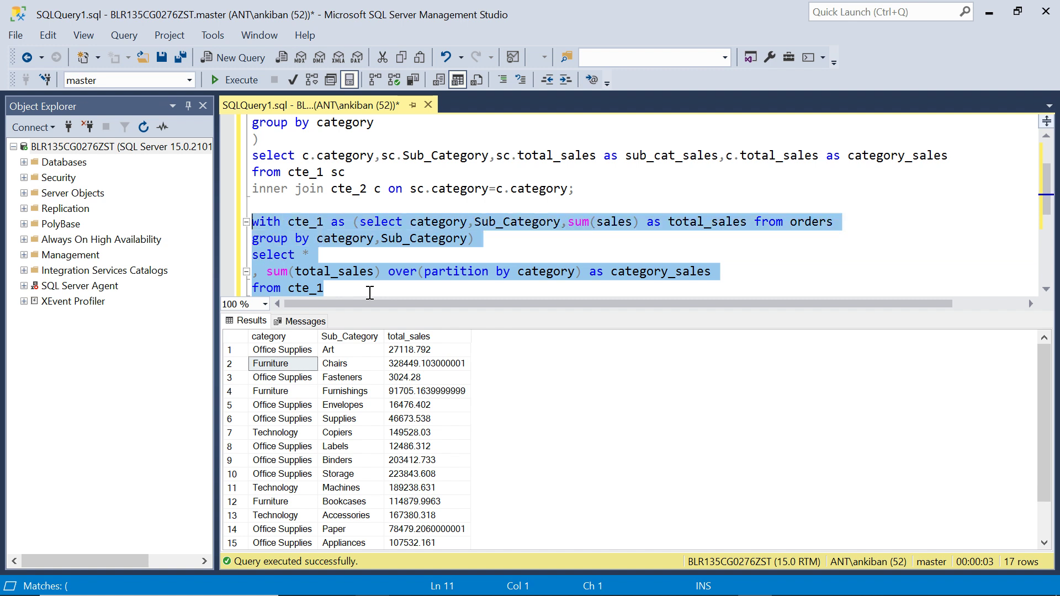
pyautogui.click(219, 81)
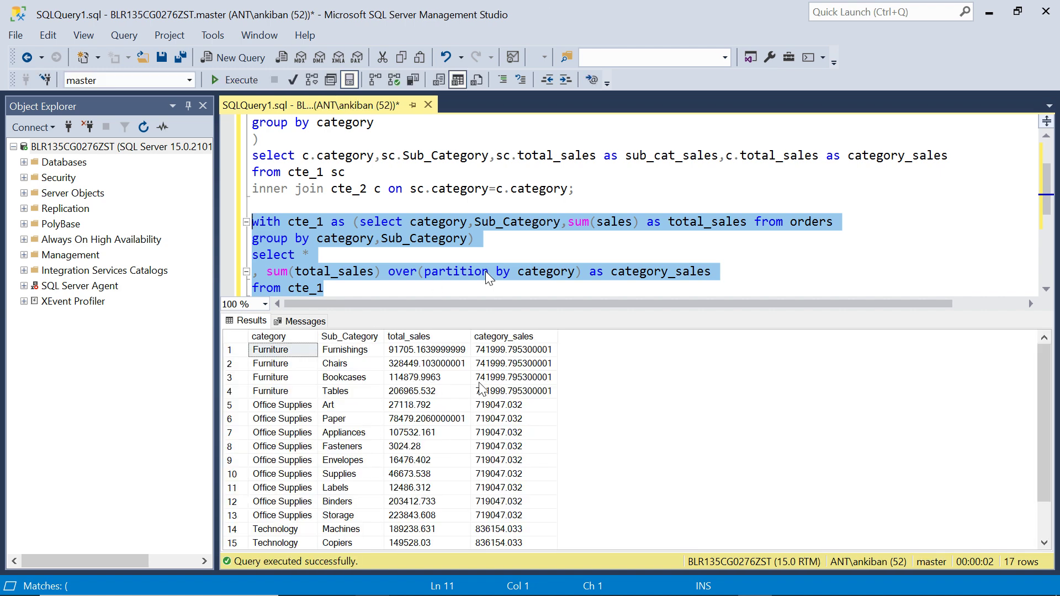
pyautogui.click(506, 352)
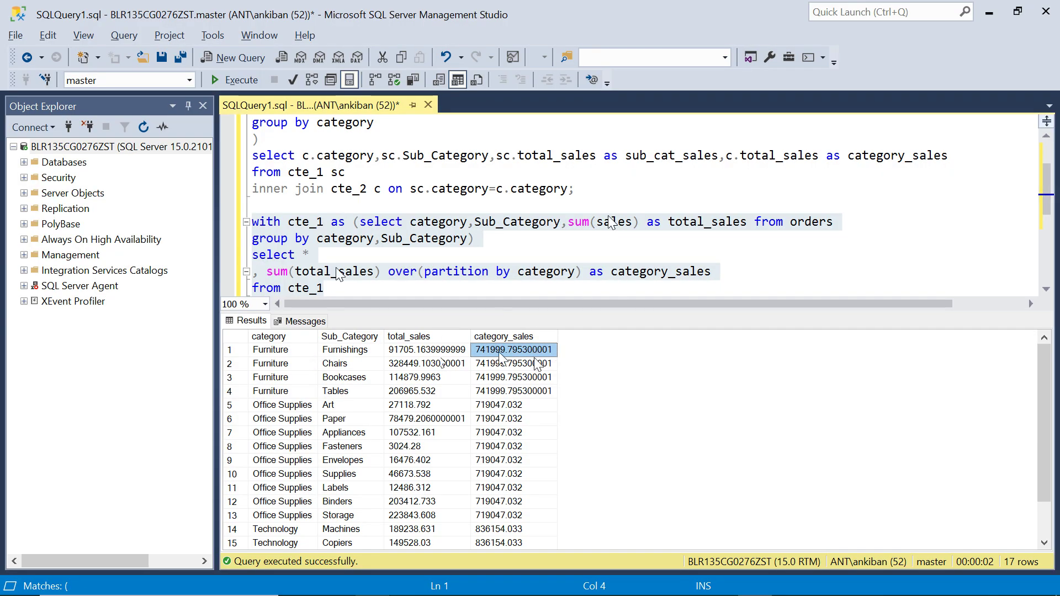
# Go back to the join query and review its cte_1 and cte_2 definitions for comparison.
pyautogui.click(351, 288)
pyautogui.press('Return')
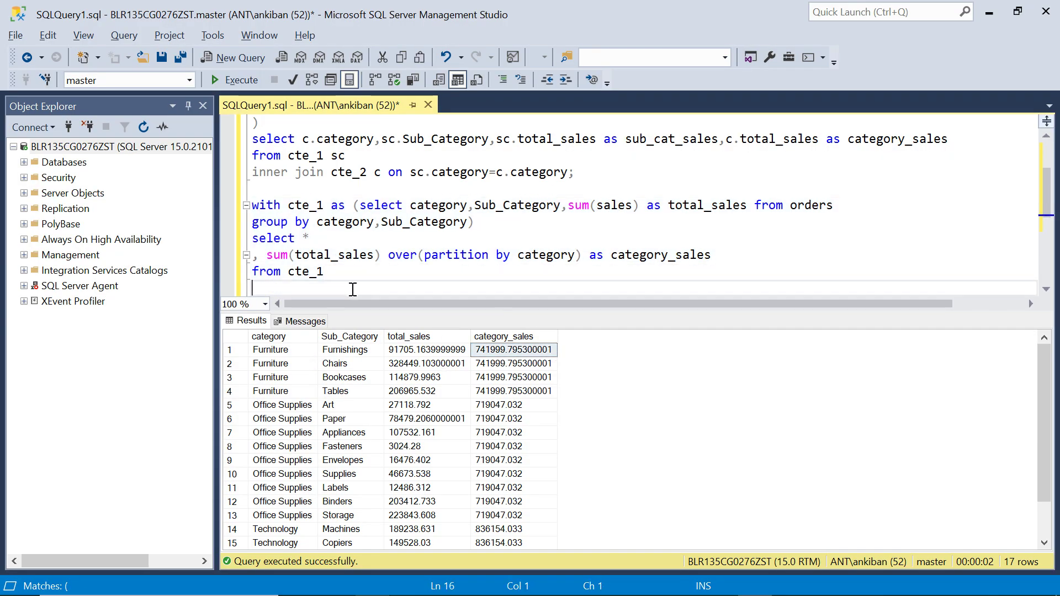
pyautogui.hotkey('ctrl', 'Home')
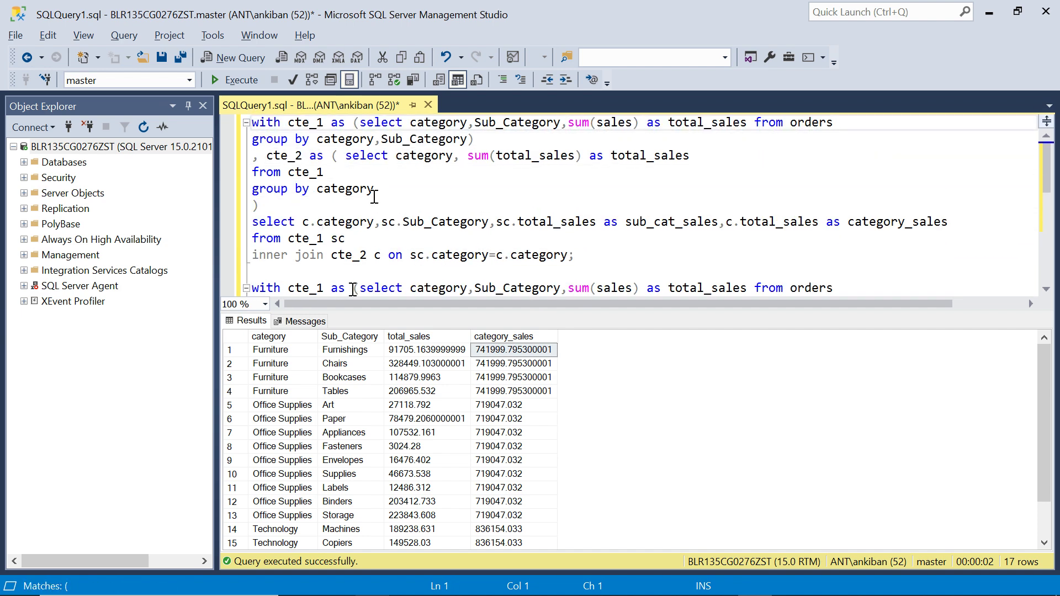
pyautogui.doubleClick(297, 128)
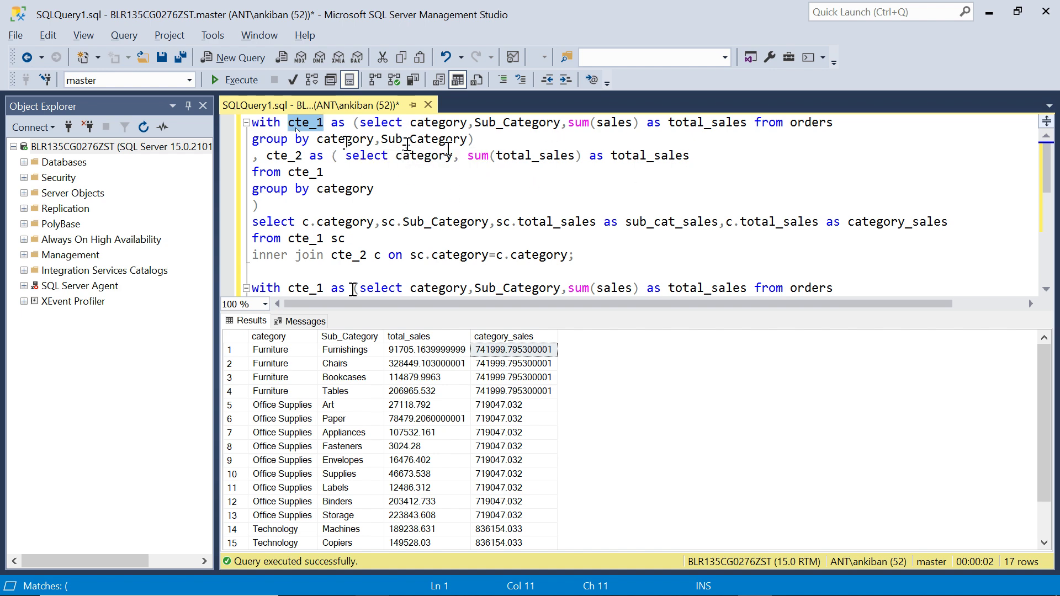
pyautogui.moveTo(395, 155); pyautogui.dragTo(404, 210)
pyautogui.click(404, 207)
# Return to the window-function query and examine its partition by category clause.
pyautogui.press('Down')
pyautogui.press('Down')
pyautogui.press('Down')
pyautogui.press('Down')
pyautogui.press('Down')
pyautogui.press('Down')
pyautogui.press('Down')
pyautogui.press('Down')
pyautogui.press('Down')
pyautogui.press('Down')
pyautogui.press('Down')
pyautogui.press('Down')
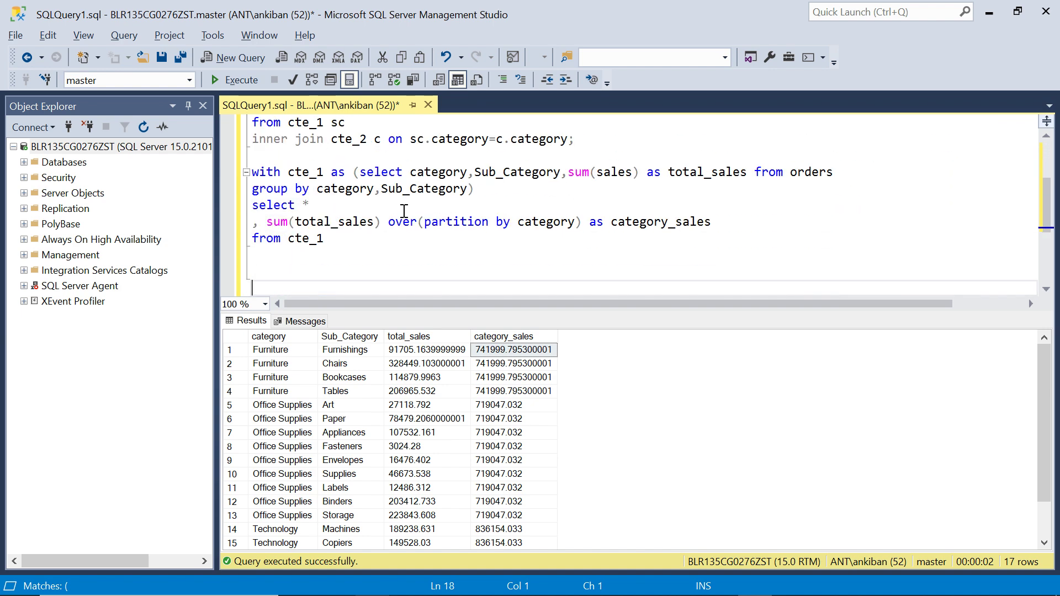
pyautogui.doubleClick(451, 221)
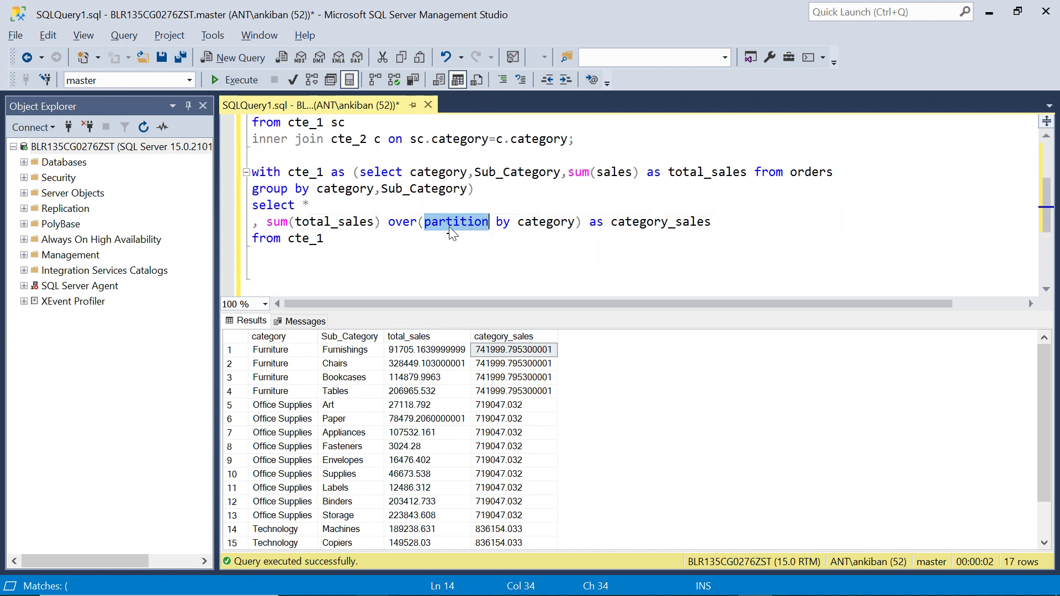
pyautogui.doubleClick(546, 221)
# Examine the Furniture rows' total_sales values and their category values in the window-function results.
pyautogui.click(420, 350)
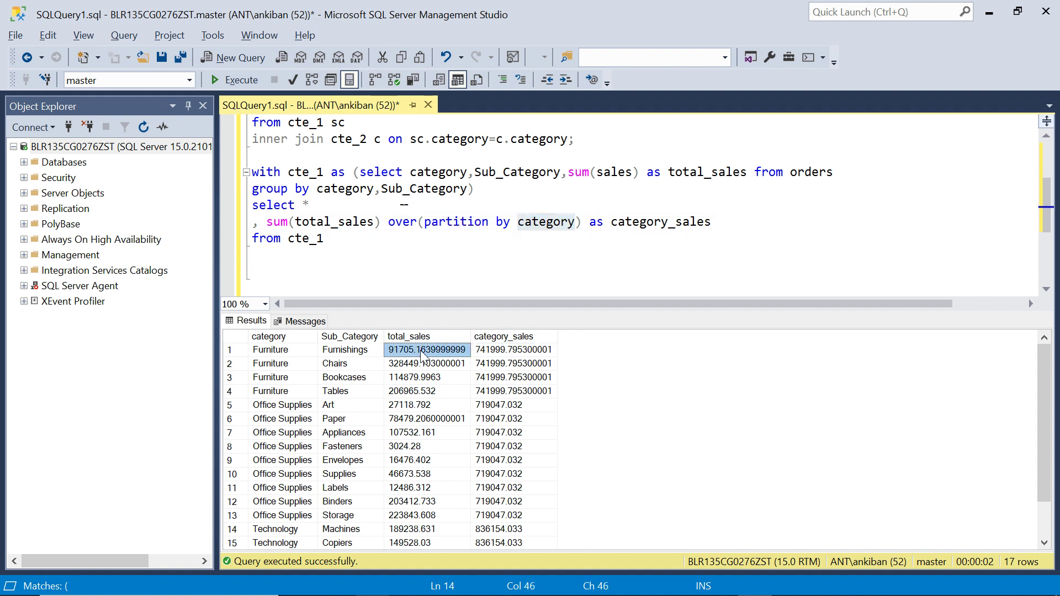
pyautogui.hotkey('shift', 'Down')
pyautogui.hotkey('shift', 'Down')
pyautogui.hotkey('shift', 'Down')
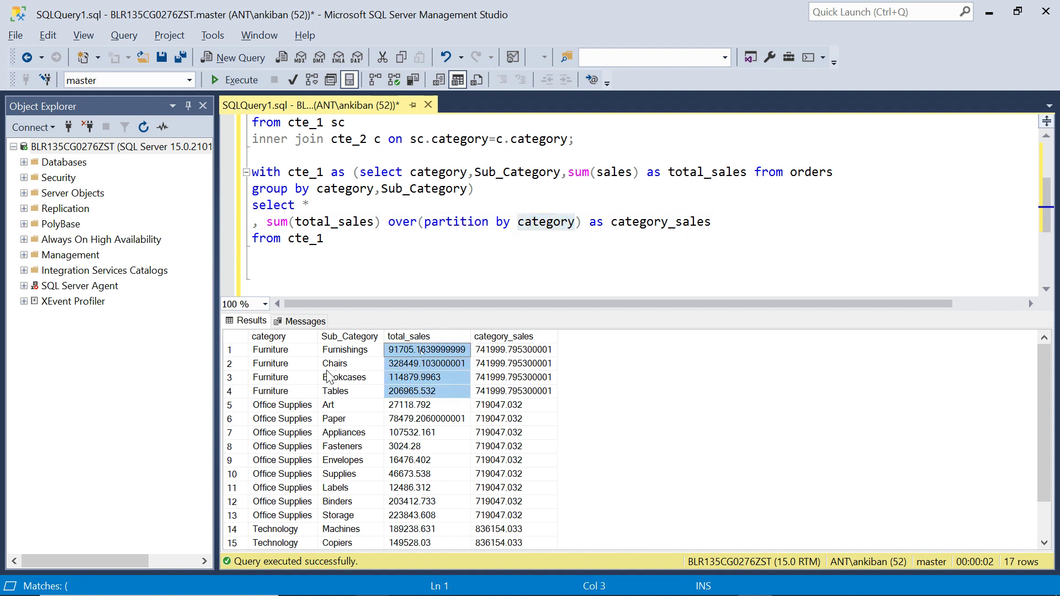
pyautogui.click(274, 351)
pyautogui.hotkey('shift', 'Down')
pyautogui.hotkey('shift', 'Down')
pyautogui.hotkey('shift', 'Down')
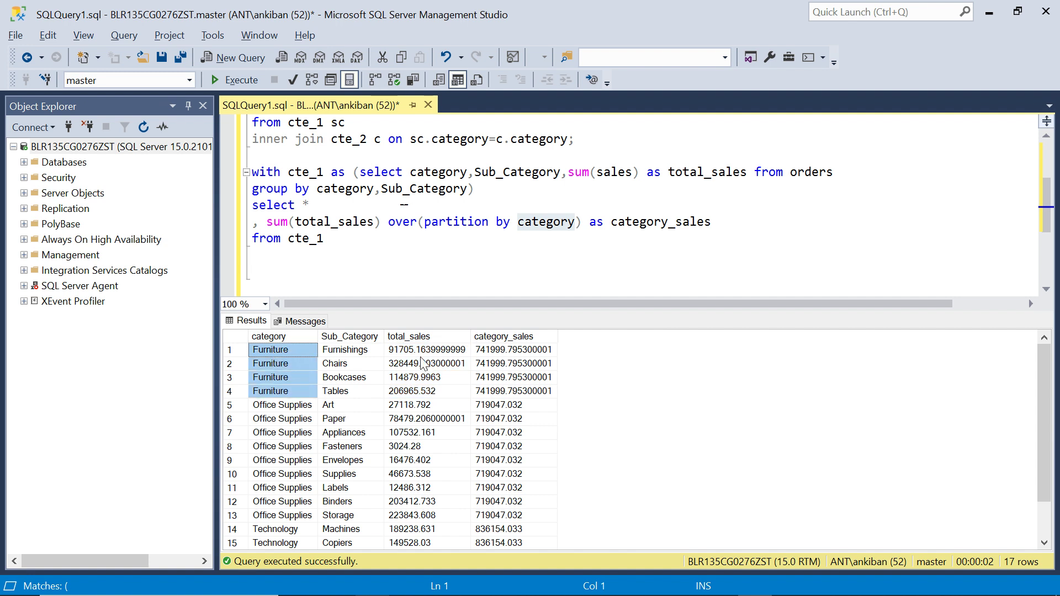
# Examine the category_sales values of the four Furniture rows in the window-function results.
pyautogui.click(502, 354)
pyautogui.hotkey('shift', 'Down')
pyautogui.hotkey('shift', 'Down')
pyautogui.hotkey('shift', 'Down')
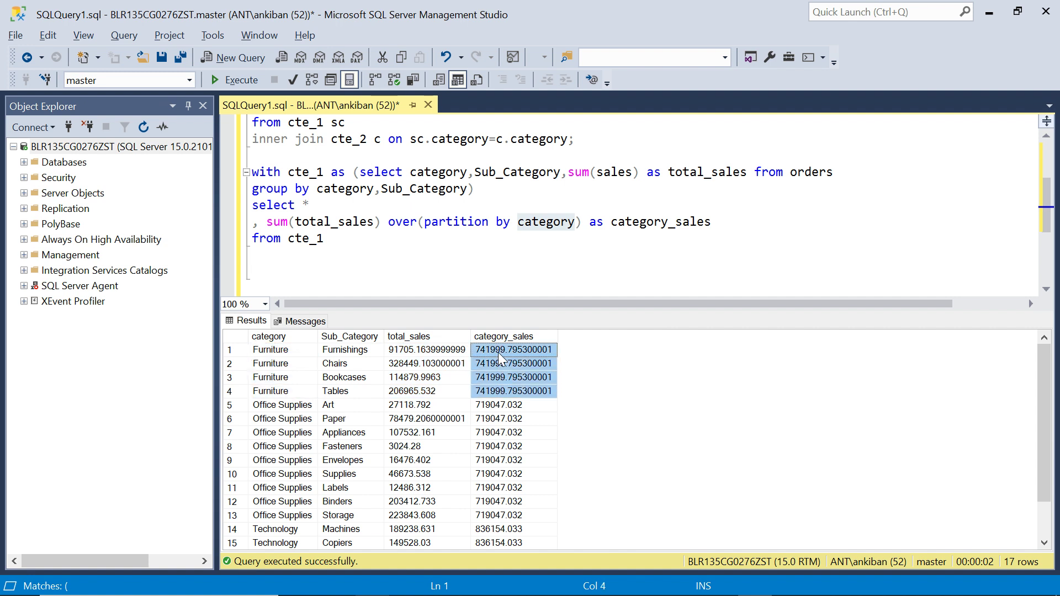
pyautogui.click(352, 255)
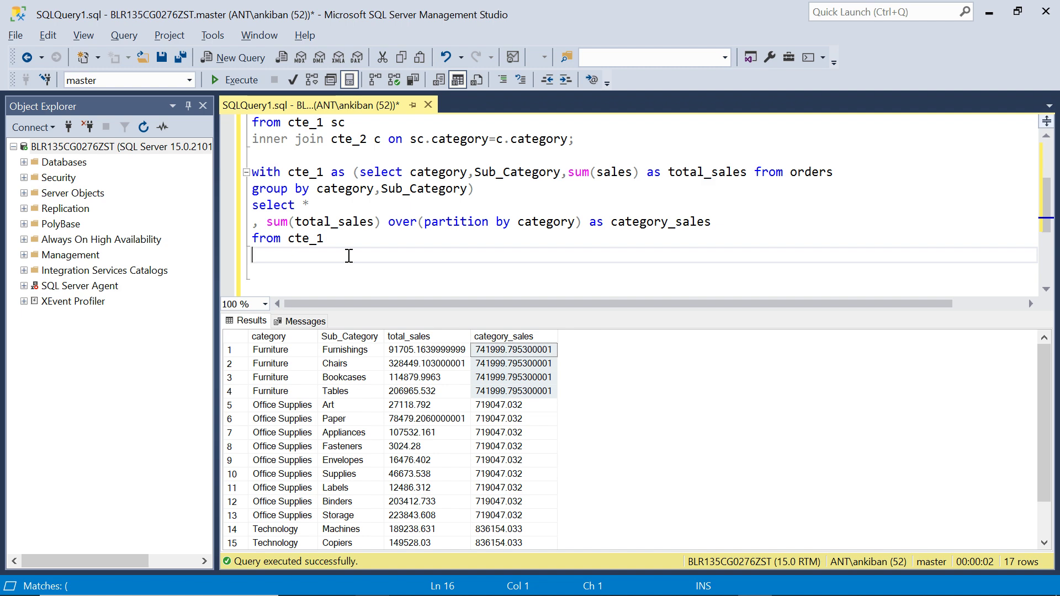
# Switch to Tableau and compare the Sales and cat_sales values of the Furniture sub-categories on the FIXED LOD sheet.
pyautogui.hotkey('alt', 'Tab')
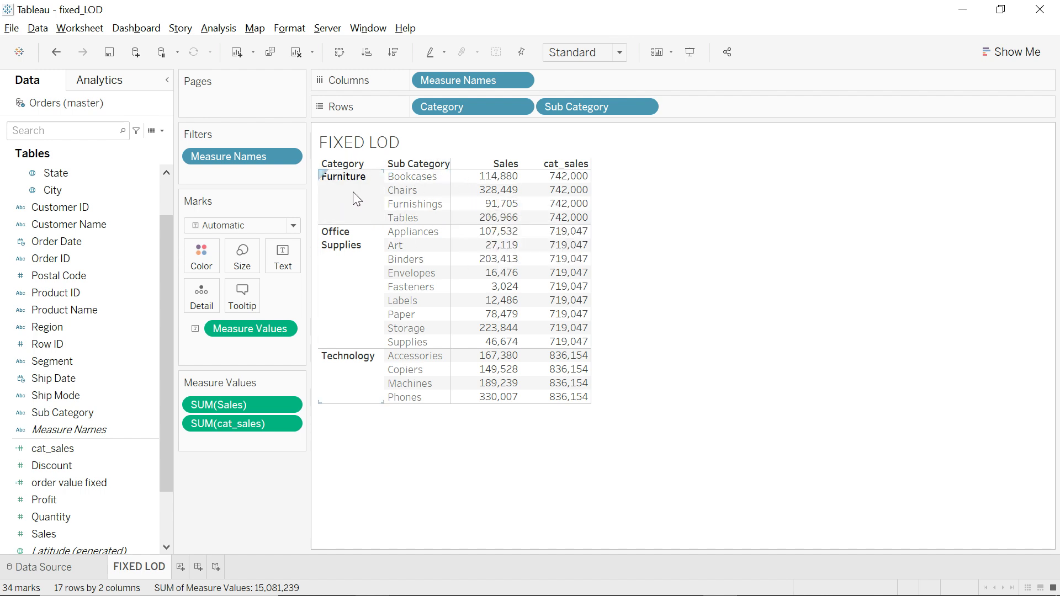
pyautogui.click(504, 185)
pyautogui.click(779, 316)
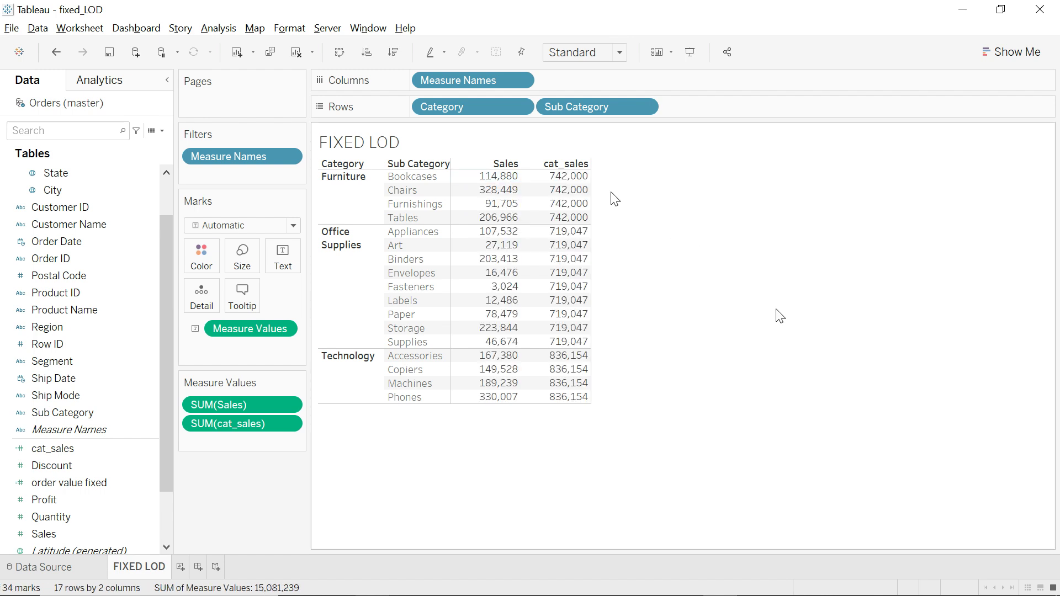
pyautogui.click(573, 178)
pyautogui.click(573, 178)
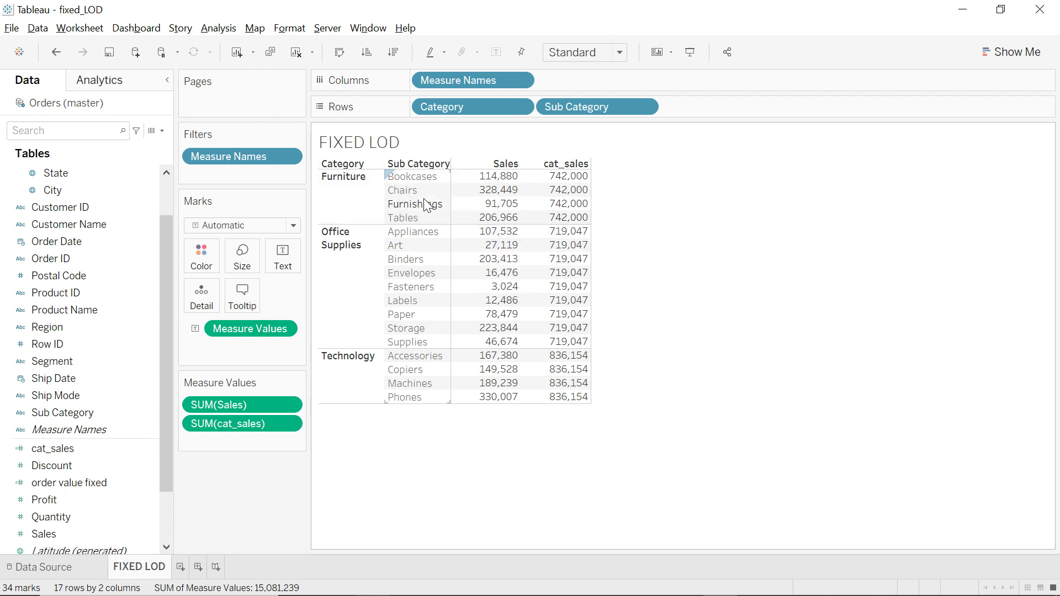
# Create a new calculated field named perc_contribution.
pyautogui.click(218, 28)
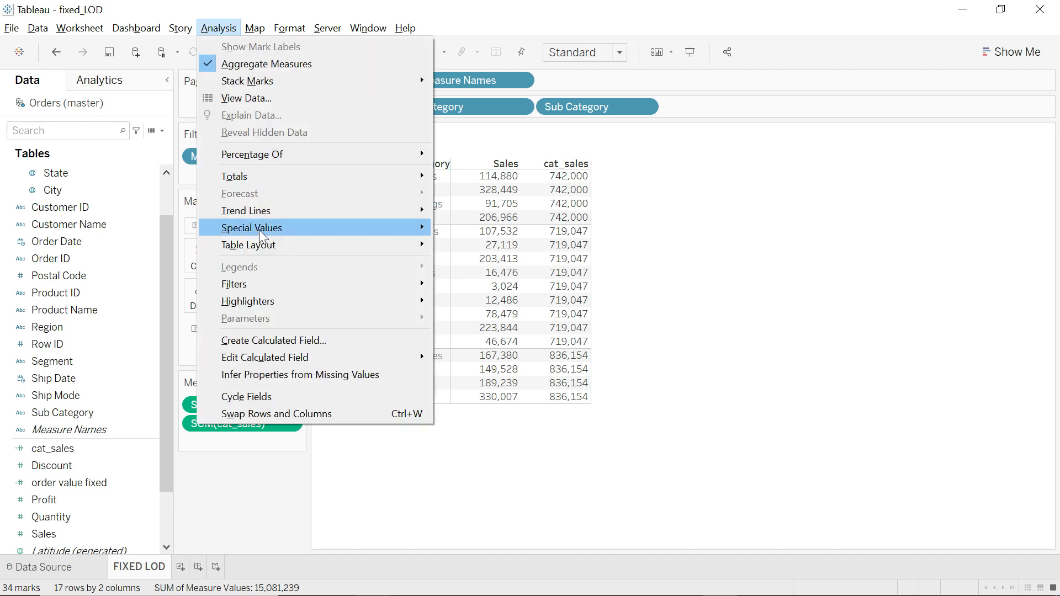
pyautogui.click(268, 339)
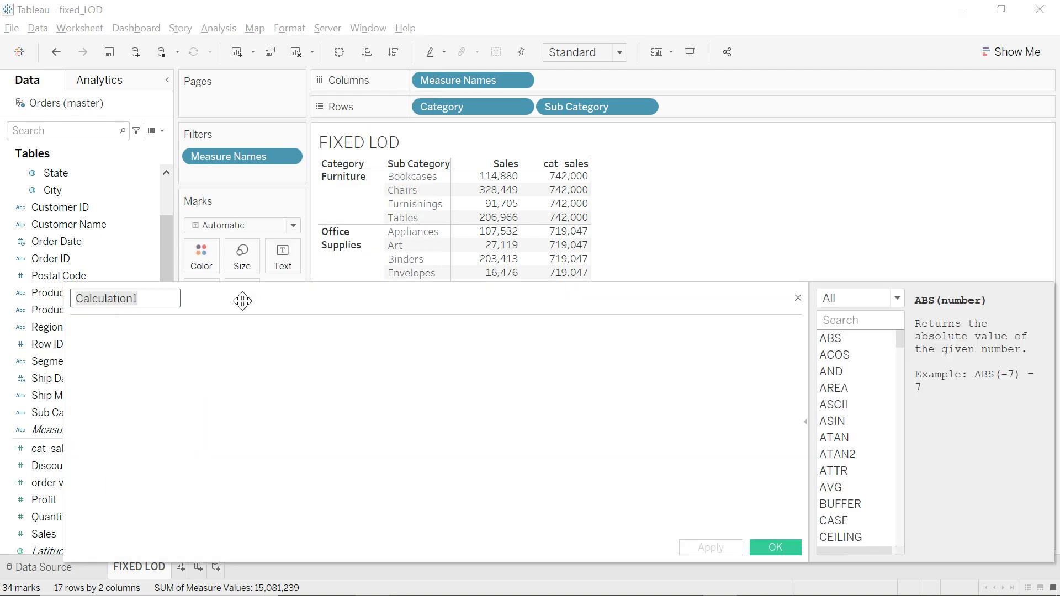
pyautogui.write('perc_contrib')
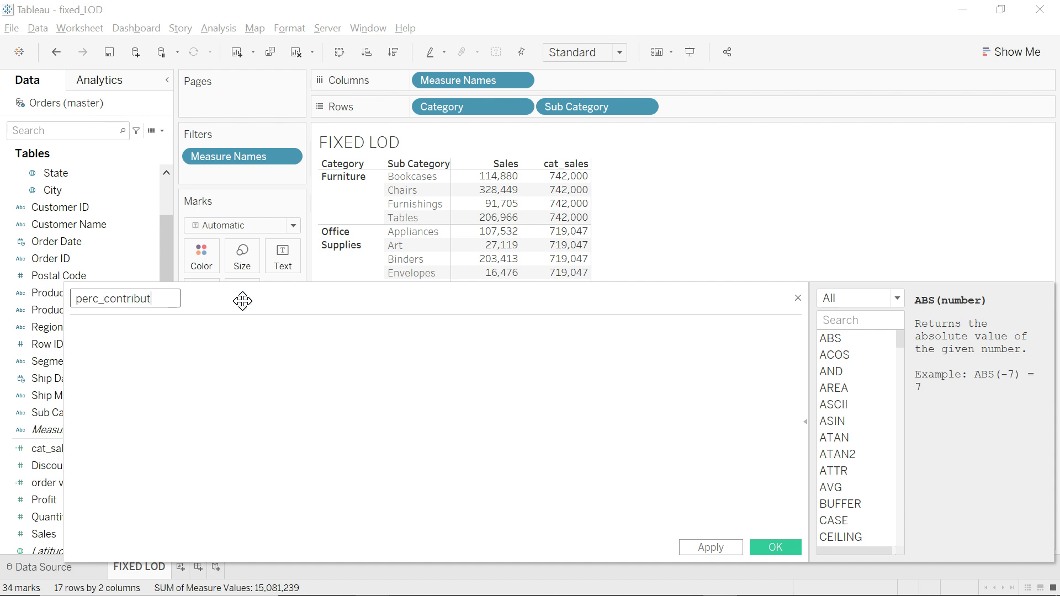
pyautogui.click(217, 371)
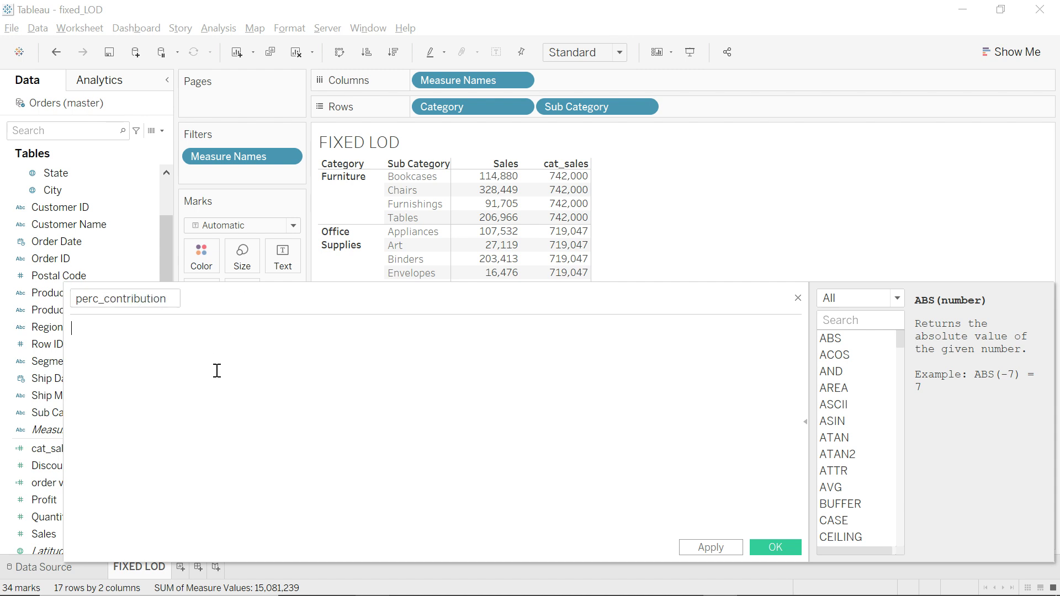
# Define perc_contribution as sum([Sales])*1.0/sum([cat_sales]) * 100 and save the calculation.
pyautogui.write('sum(')
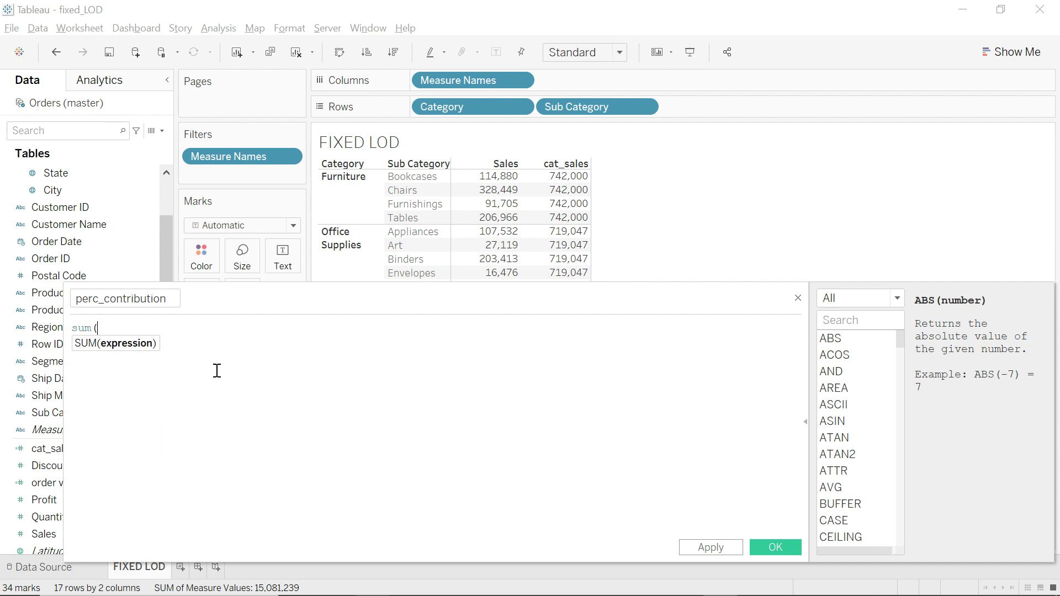
pyautogui.write('sal')
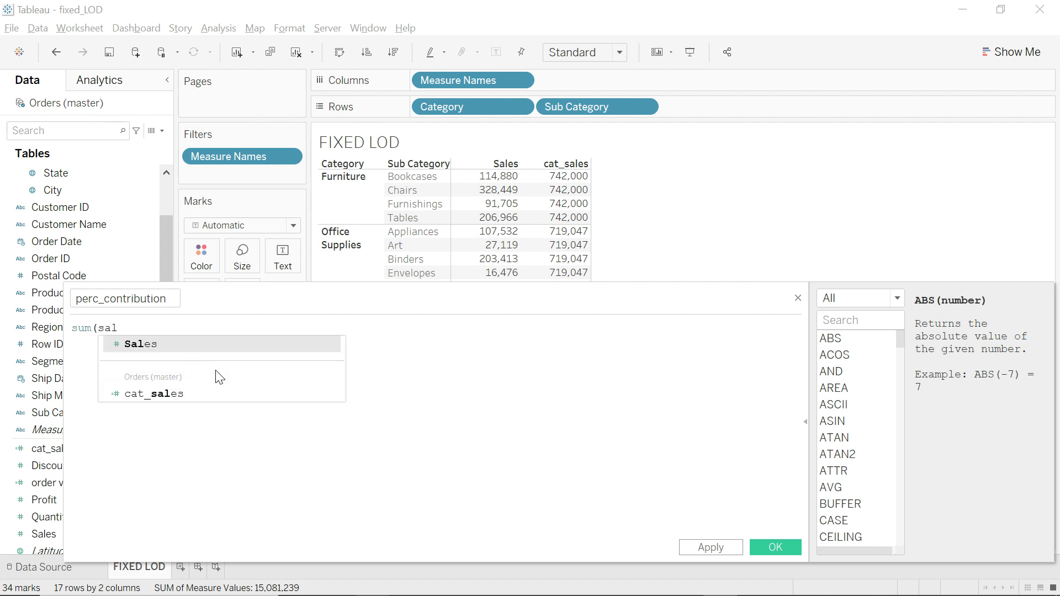
pyautogui.click(135, 344)
pyautogui.write(')')
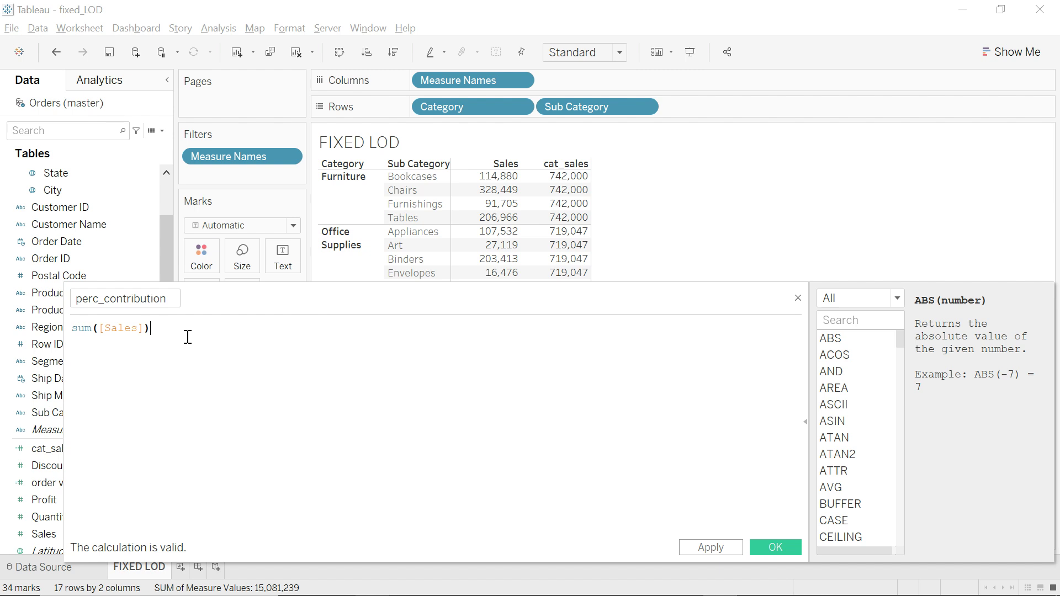
pyautogui.write('*')
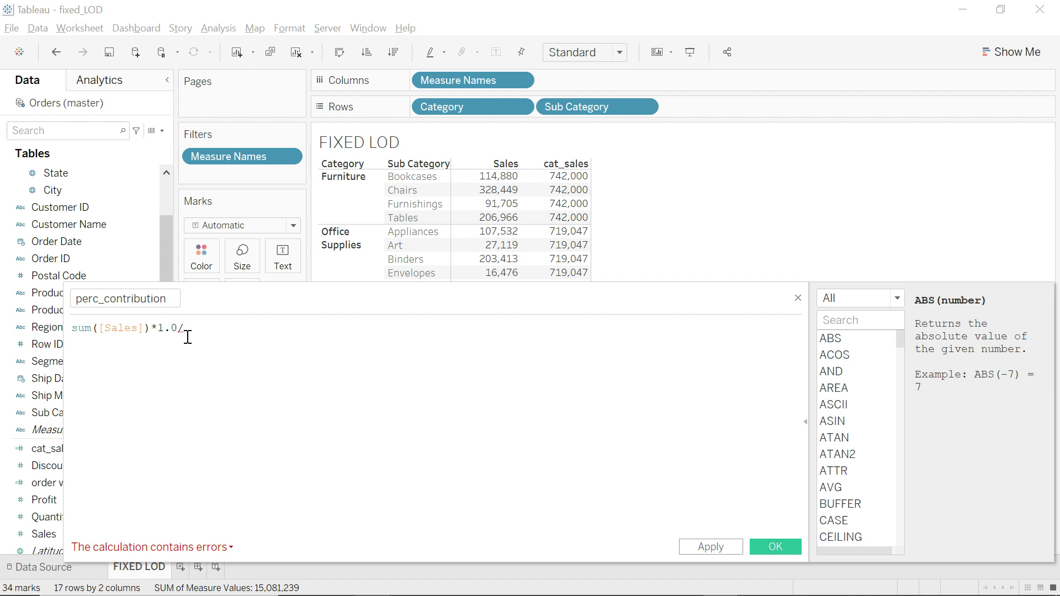
pyautogui.write('1.0/sum(cat')
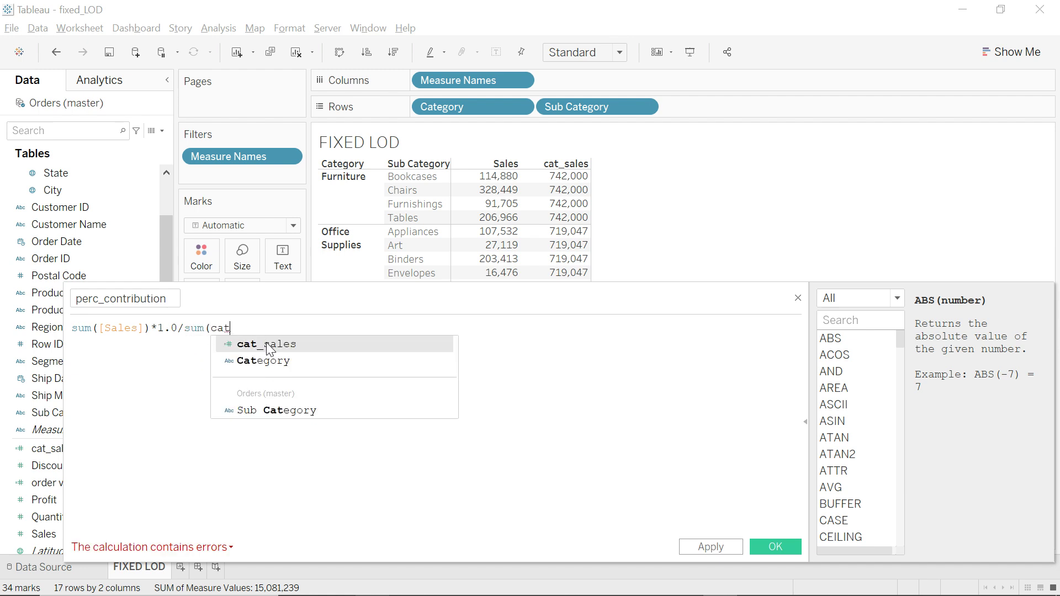
pyautogui.click(269, 348)
pyautogui.write(') * 100')
pyautogui.click(787, 545)
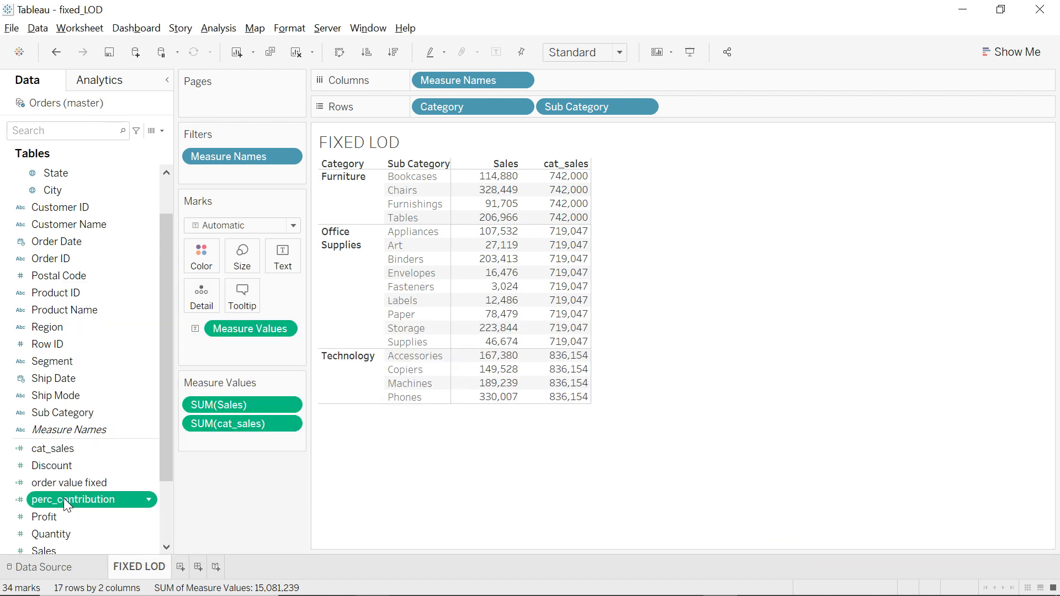
# Add perc_contribution to the table as a measure column and check the combined value of its four Furniture rows.
pyautogui.moveTo(64, 498); pyautogui.dragTo(566, 195)
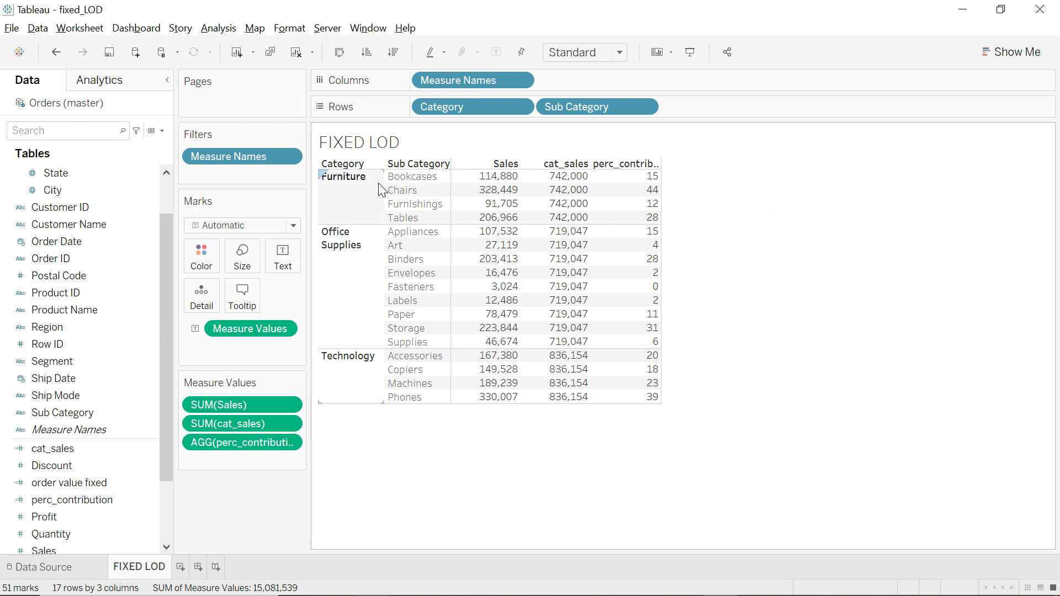
pyautogui.click(623, 177)
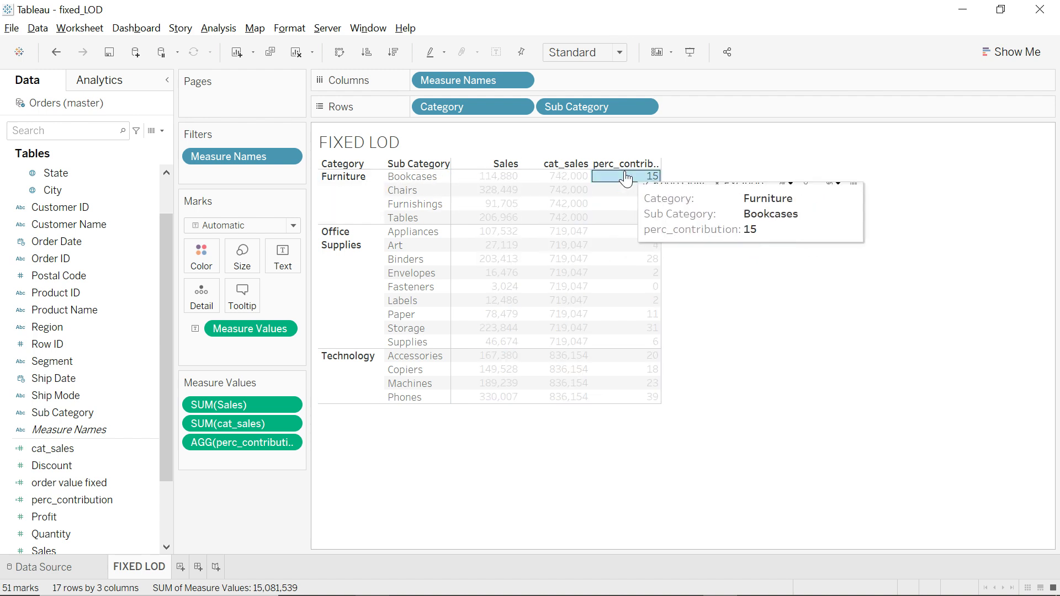
pyautogui.keyDown('ctrl'); pyautogui.click(623, 191); pyautogui.keyUp('ctrl')
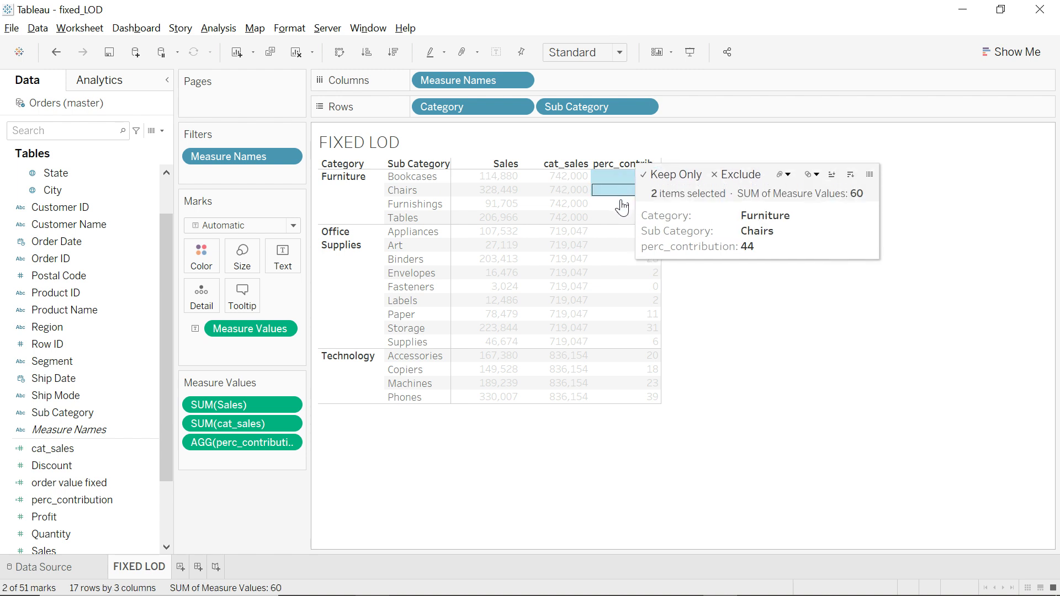
pyautogui.keyDown('ctrl'); pyautogui.click(622, 205); pyautogui.keyUp('ctrl')
pyautogui.keyDown('ctrl'); pyautogui.click(620, 220); pyautogui.keyUp('ctrl')
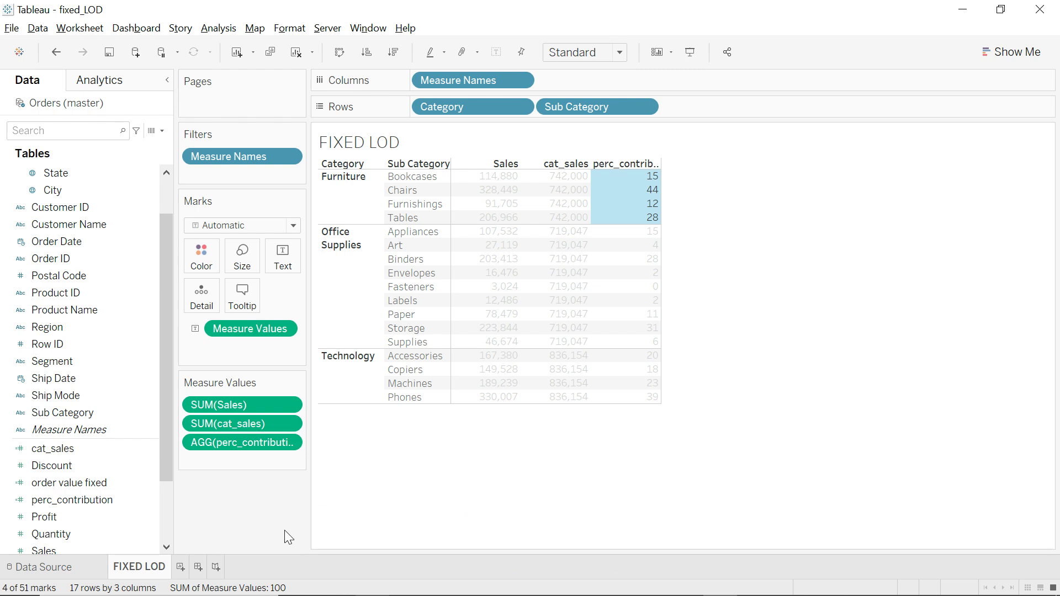
pyautogui.moveTo(631, 219)
pyautogui.click(652, 176)
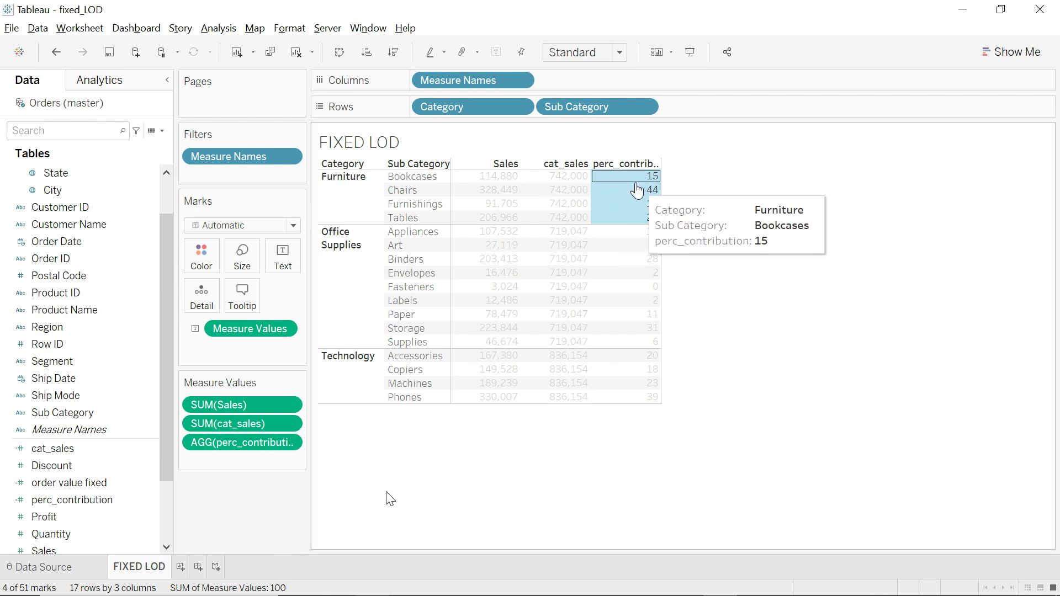
pyautogui.click(750, 297)
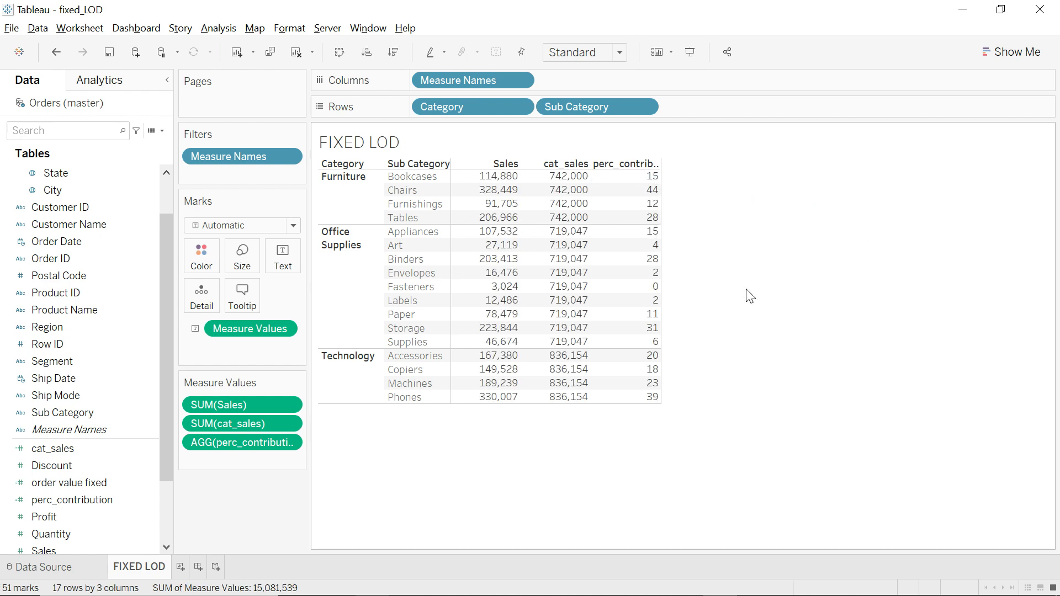
# Switch to SQL Server Management Studio and start a new column with sum(total_sales)/ below category_sales in the window-function query.
pyautogui.hotkey('alt', 'Tab')
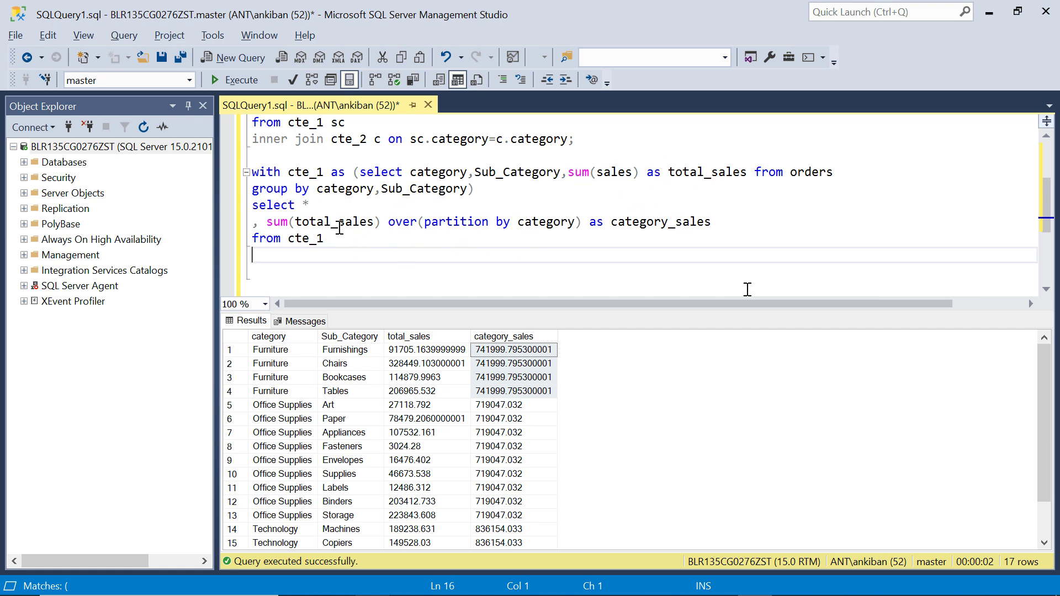
pyautogui.click(739, 228)
pyautogui.press('Return')
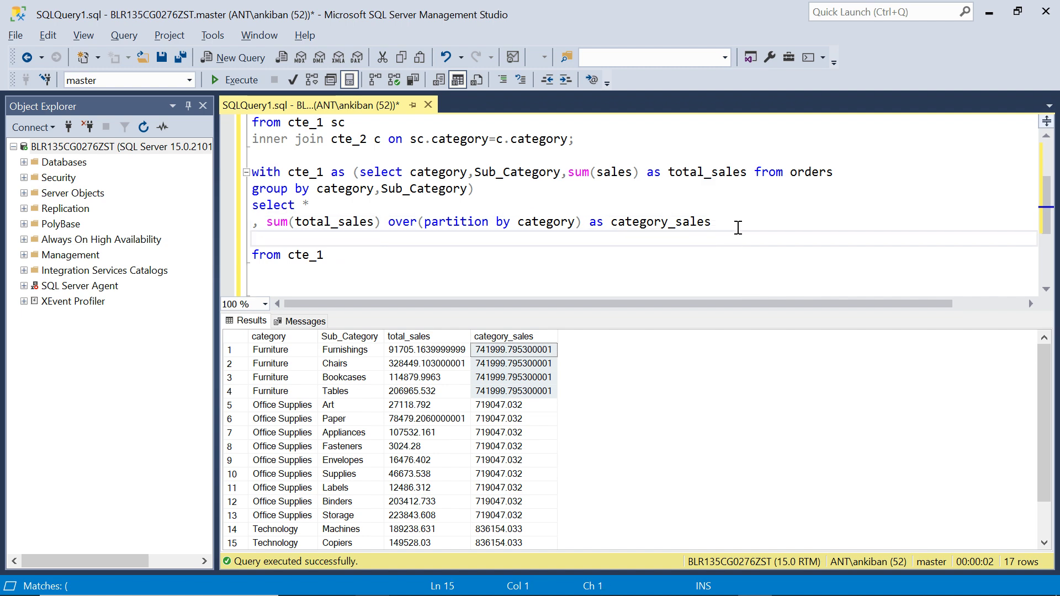
pyautogui.write(', sum')
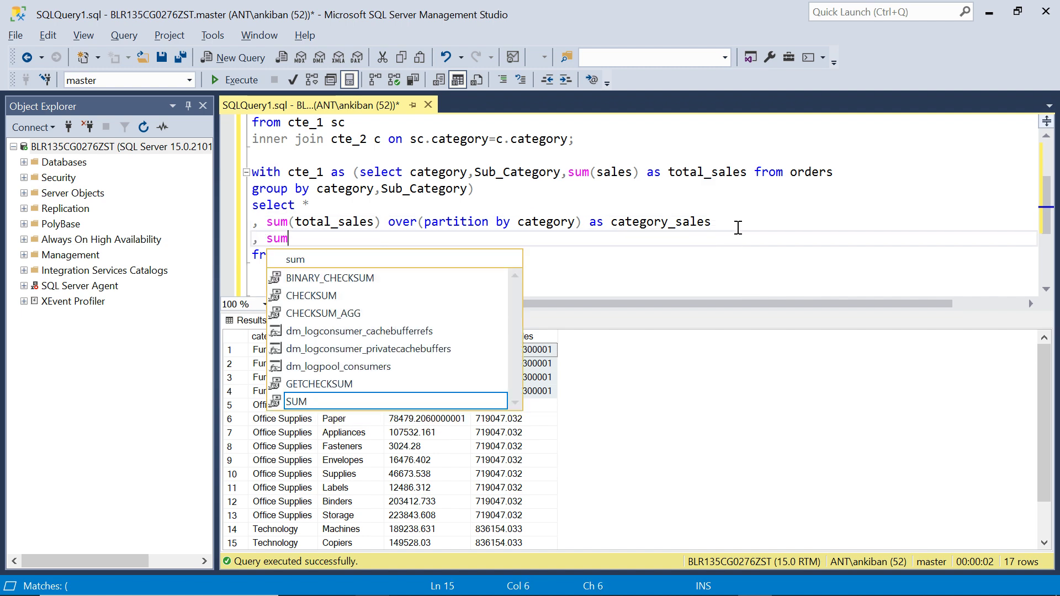
pyautogui.write('(total_sakes')
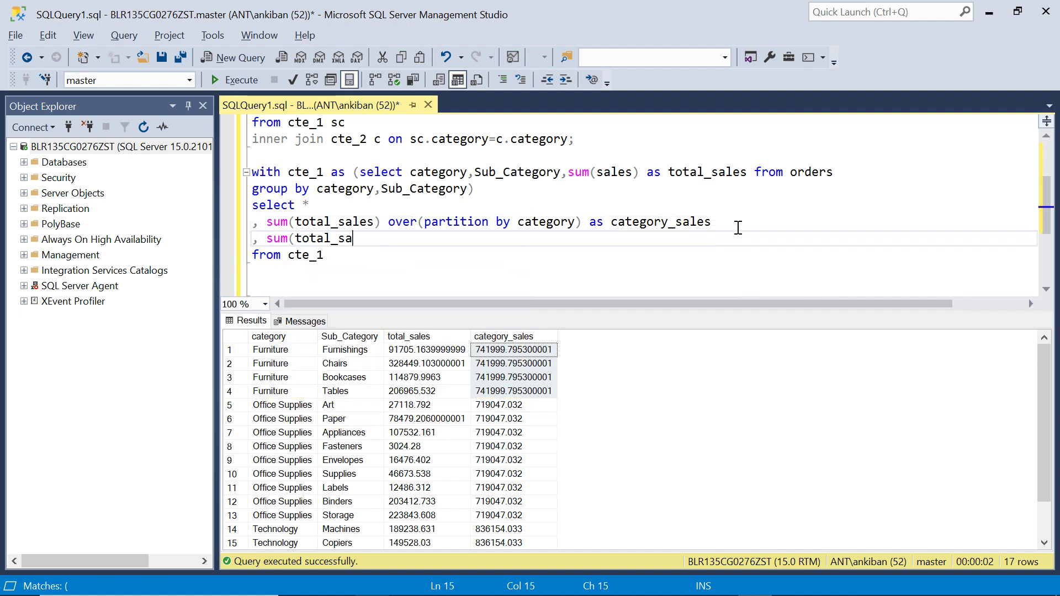
pyautogui.press('BackSpace')
pyautogui.press('BackSpace')
pyautogui.write('es)/')
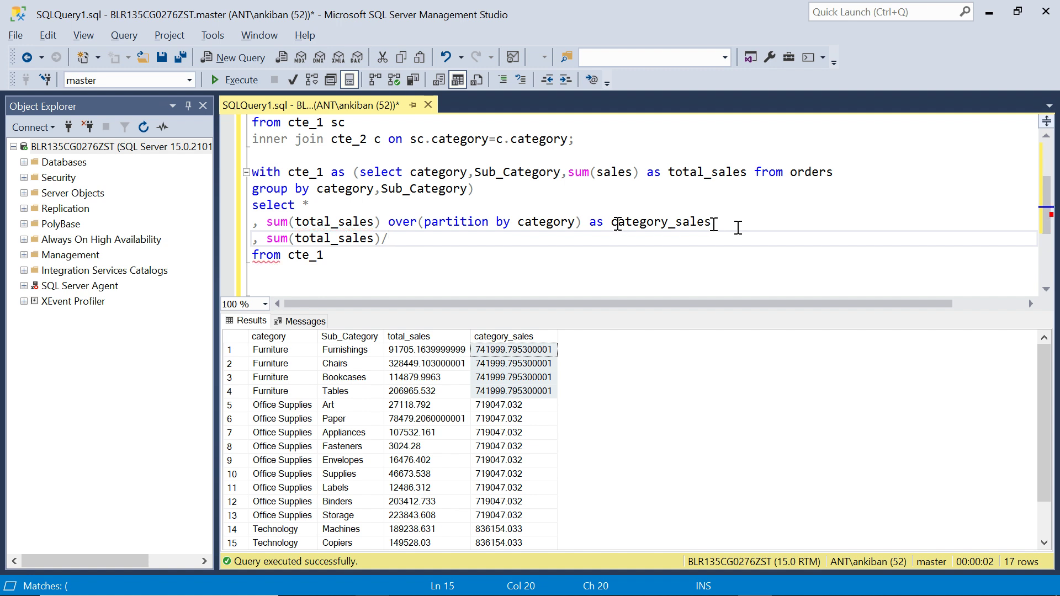
# Copy sum(total_sales) over(partition by category) from the category_sales line as the new column's divisor.
pyautogui.click(589, 222)
pyautogui.hotkey('shift', 'Home')
pyautogui.hotkey('shift', 'Right')
pyautogui.hotkey('shift', 'Right')
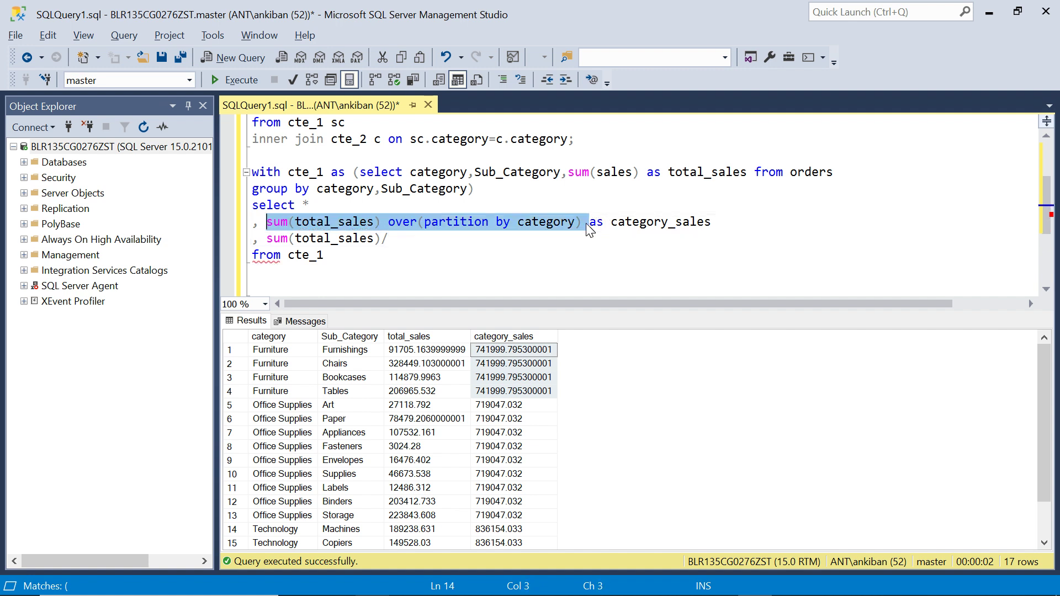
pyautogui.hotkey('ctrl', 'c')
pyautogui.click(415, 240)
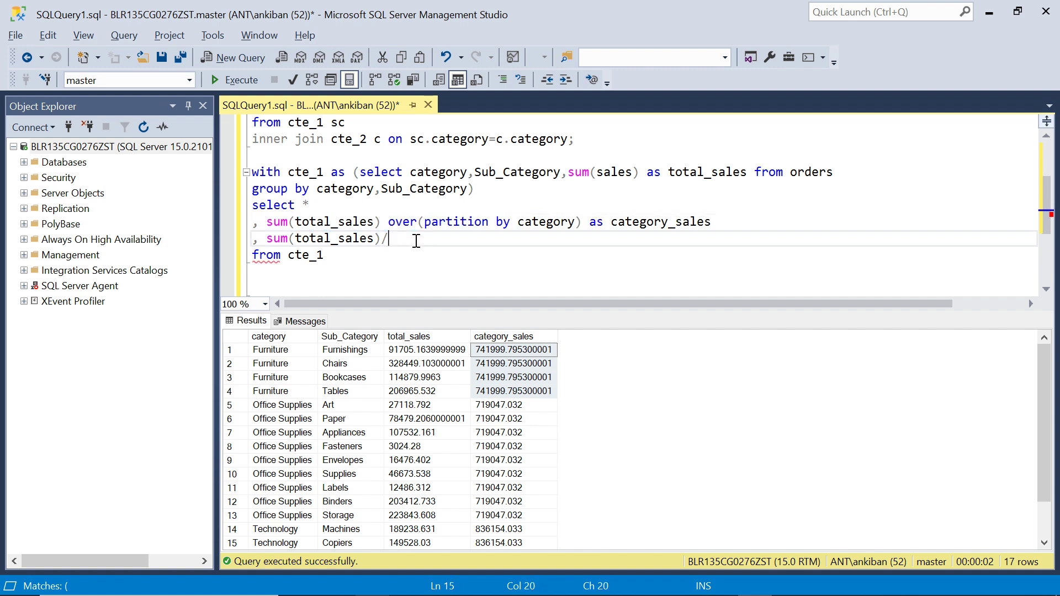
pyautogui.hotkey('ctrl', 'v')
# Multiply the new column's numerator by 1.0 and append * 100 to the expression.
pyautogui.click(381, 239)
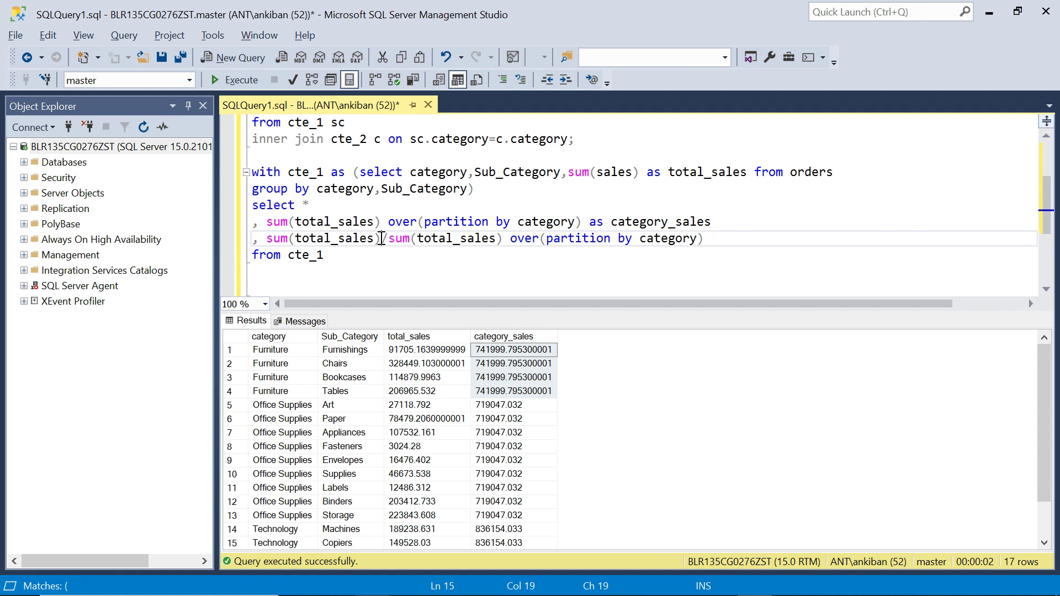
pyautogui.write('*1.0')
pyautogui.press('End')
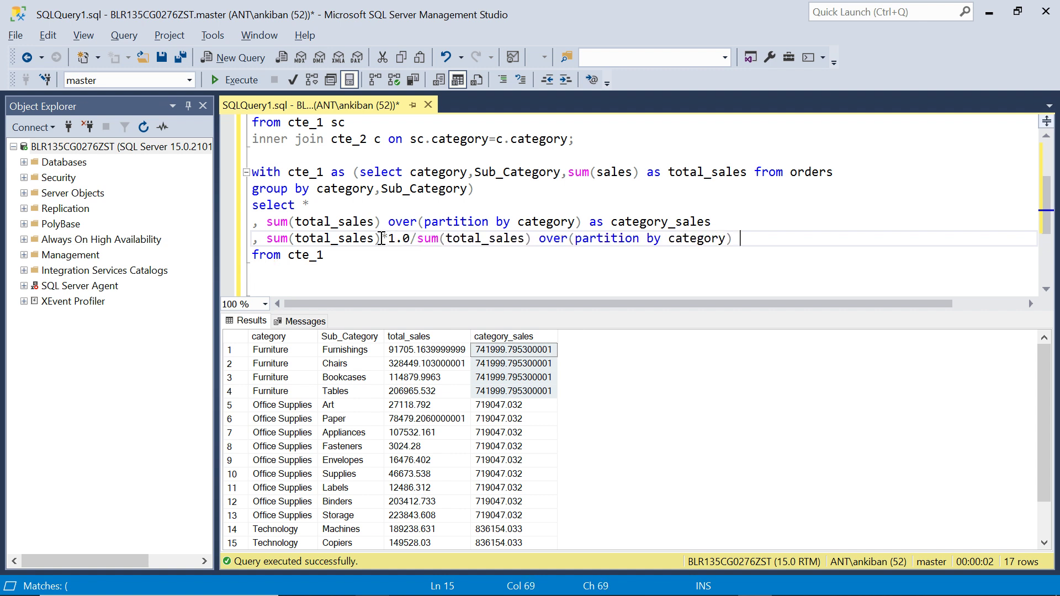
pyautogui.write('* 100')
# Enclose the division in parentheses before * 100 and alias the column as perc_contibution.
pyautogui.click(267, 240)
pyautogui.write('(')
pyautogui.click(740, 241)
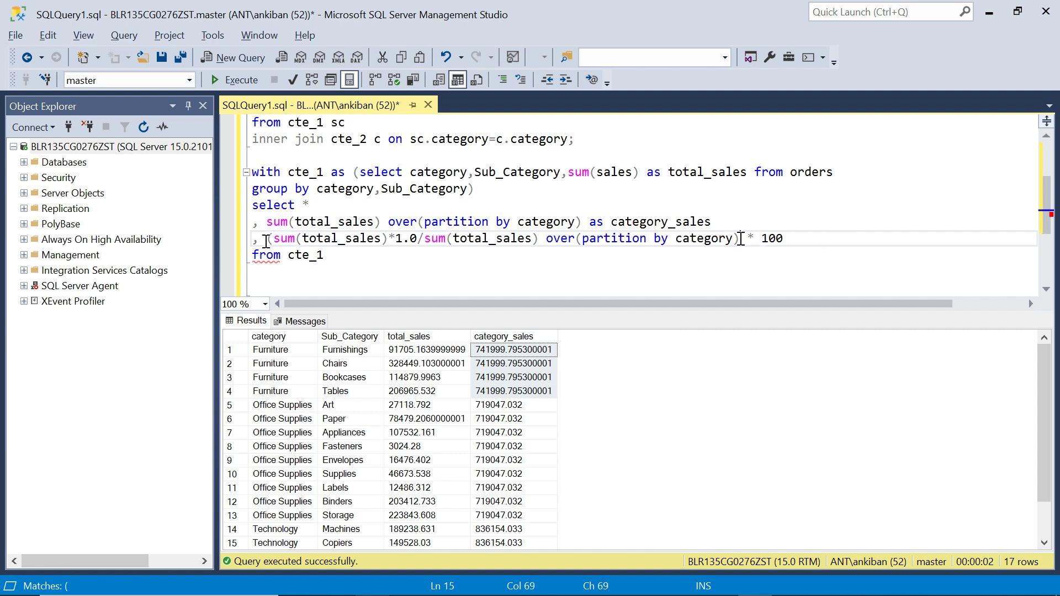
pyautogui.write(')')
pyautogui.press('End')
pyautogui.write('as perc_cont')
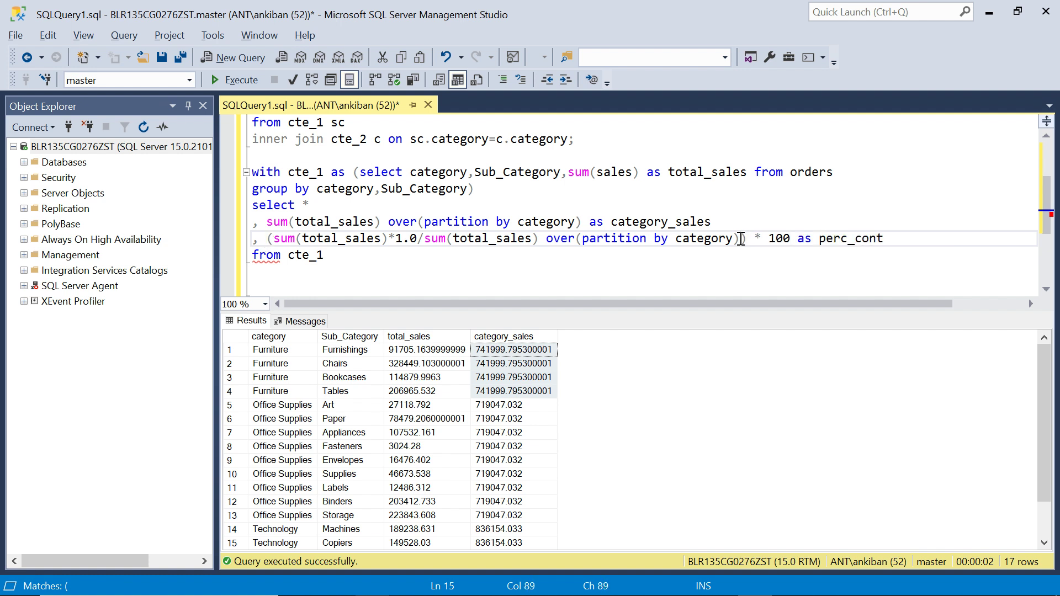
pyautogui.write('ibuti')
# Execute only the window-function query with the new percentage column and return to its from cte_1 line.
pyautogui.press('Down')
pyautogui.press('Down')
pyautogui.hotkey('shift', 'Up')
pyautogui.hotkey('shift', 'Up')
pyautogui.hotkey('shift', 'Up')
pyautogui.hotkey('shift', 'Up')
pyautogui.hotkey('shift', 'Up')
pyautogui.hotkey('shift', 'Up')
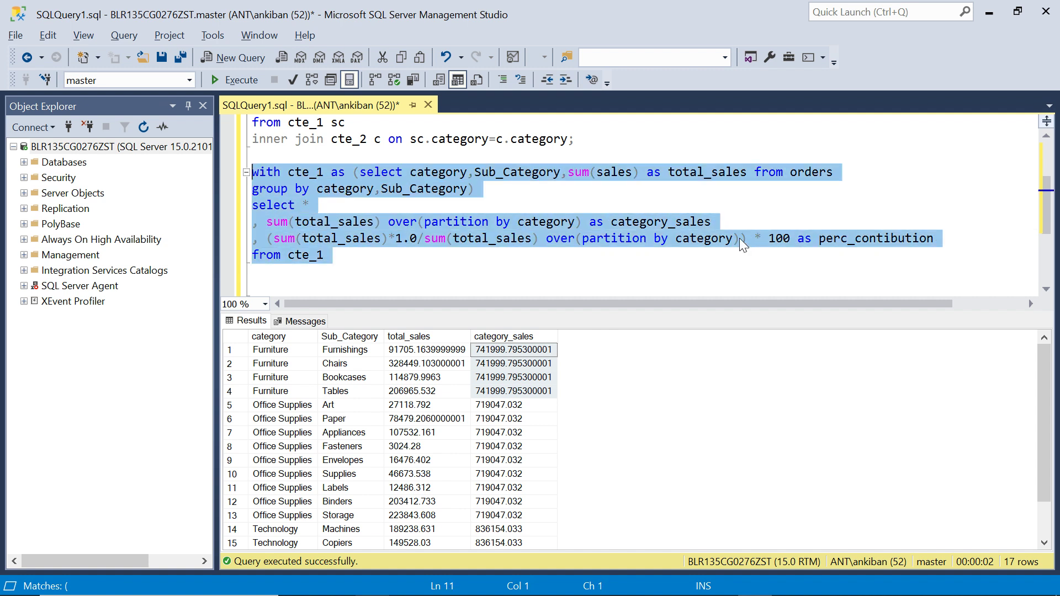
pyautogui.click(215, 80)
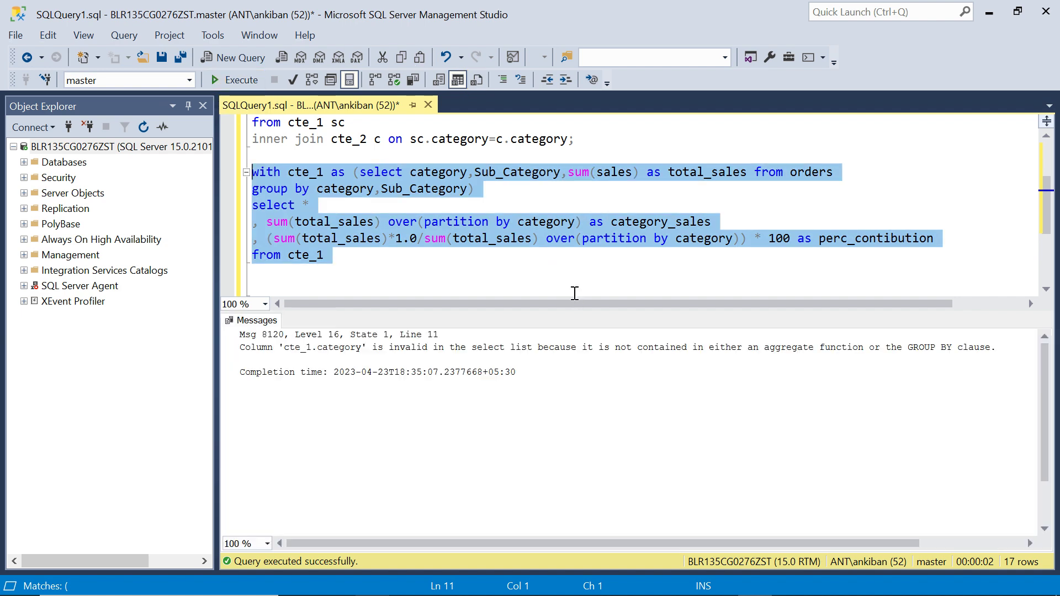
pyautogui.click(438, 257)
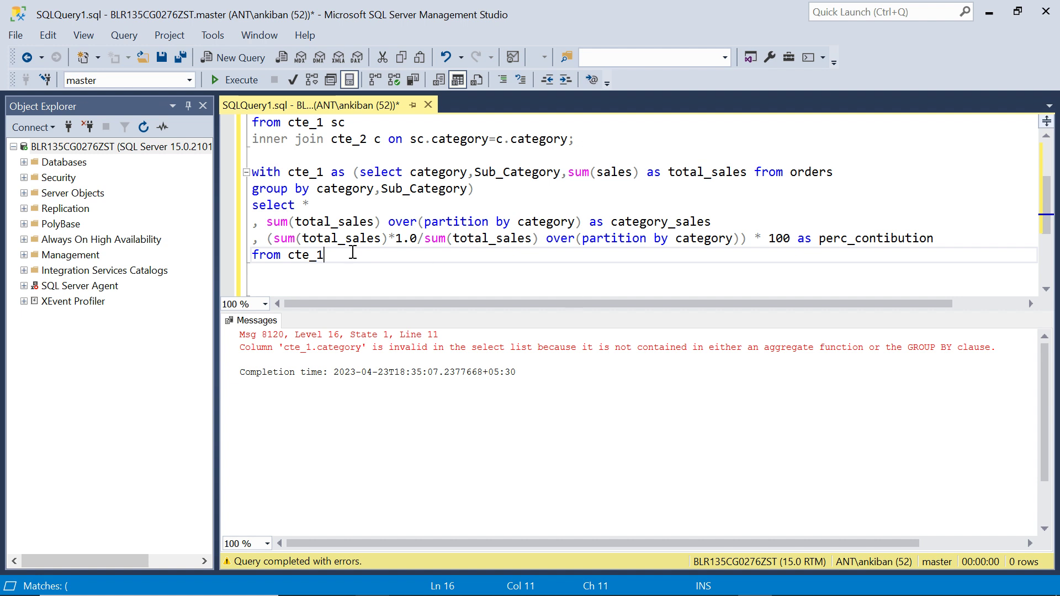
# Replace the sum(total_sales) numerator in the perc_contibution expression with plain total_sales.
pyautogui.doubleClick(696, 173)
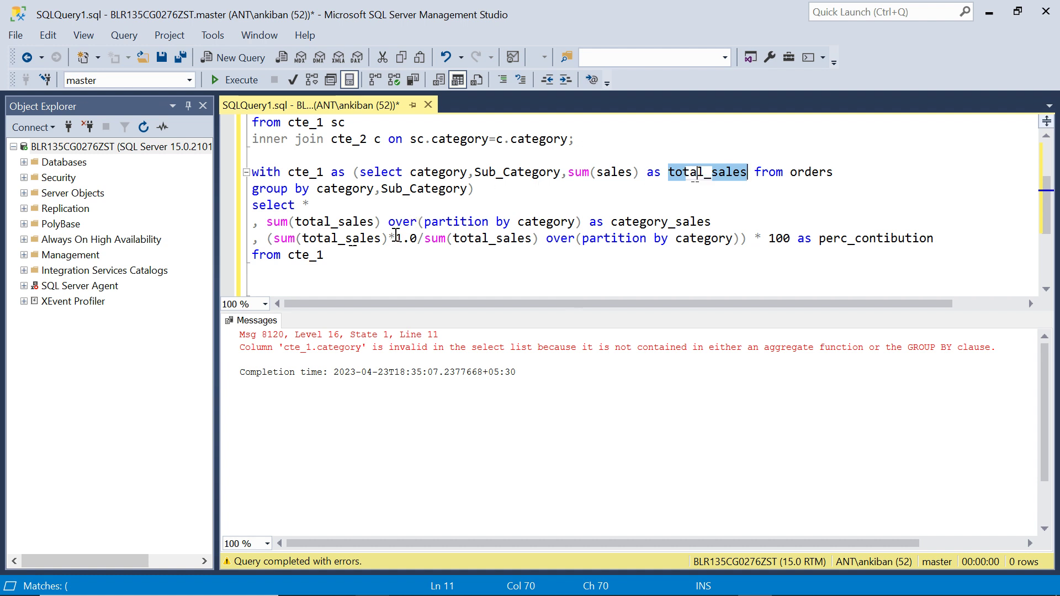
pyautogui.moveTo(388, 238); pyautogui.dragTo(274, 243)
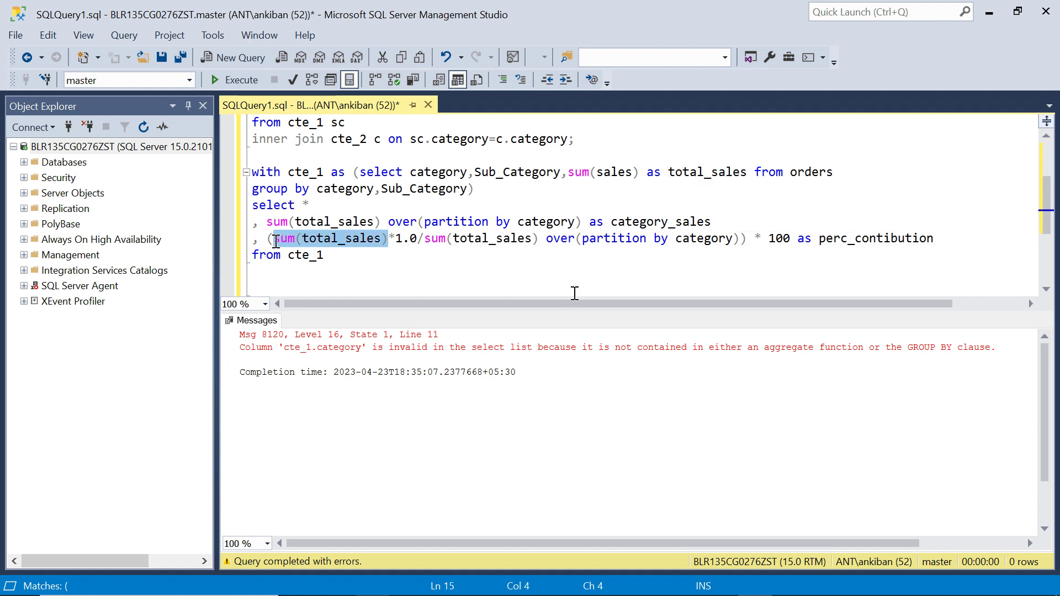
pyautogui.hotkey('ctrl', 'v')
pyautogui.click(365, 260)
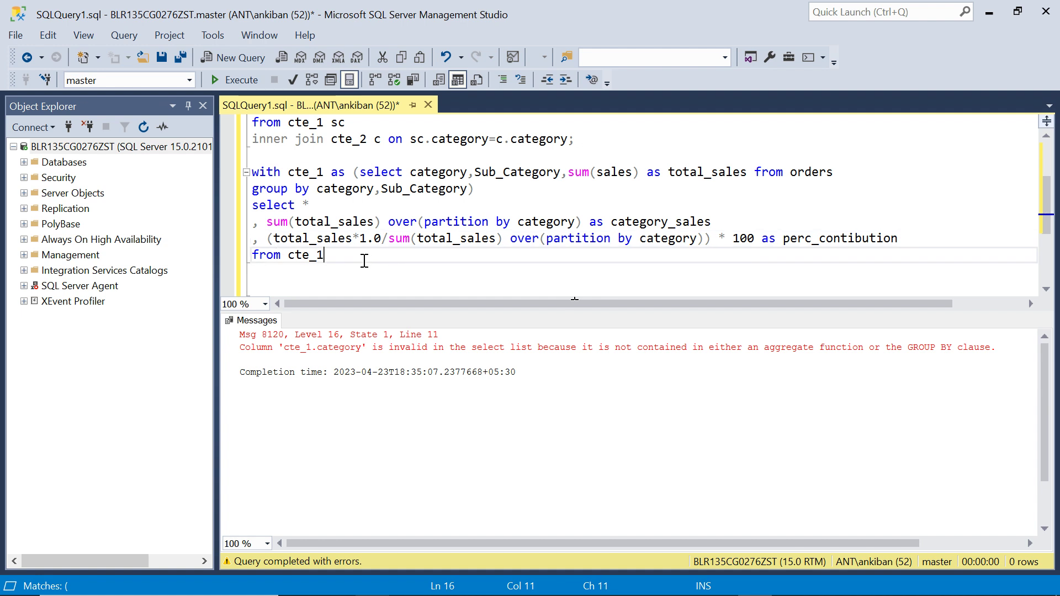
# Execute only the window-function query, from with cte_1 through from cte_1, using the corrected percentage expression.
pyautogui.hotkey('shift', 'Up')
pyautogui.hotkey('shift', 'Up')
pyautogui.hotkey('shift', 'Up')
pyautogui.hotkey('shift', 'Up')
pyautogui.hotkey('shift', 'Up')
pyautogui.hotkey('shift', 'Home')
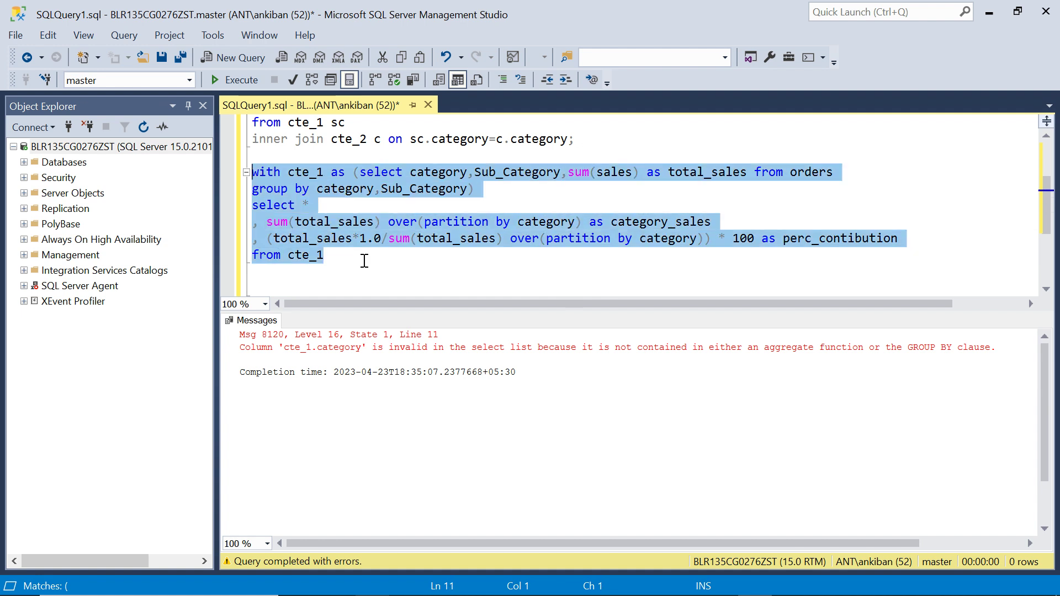
pyautogui.click(233, 81)
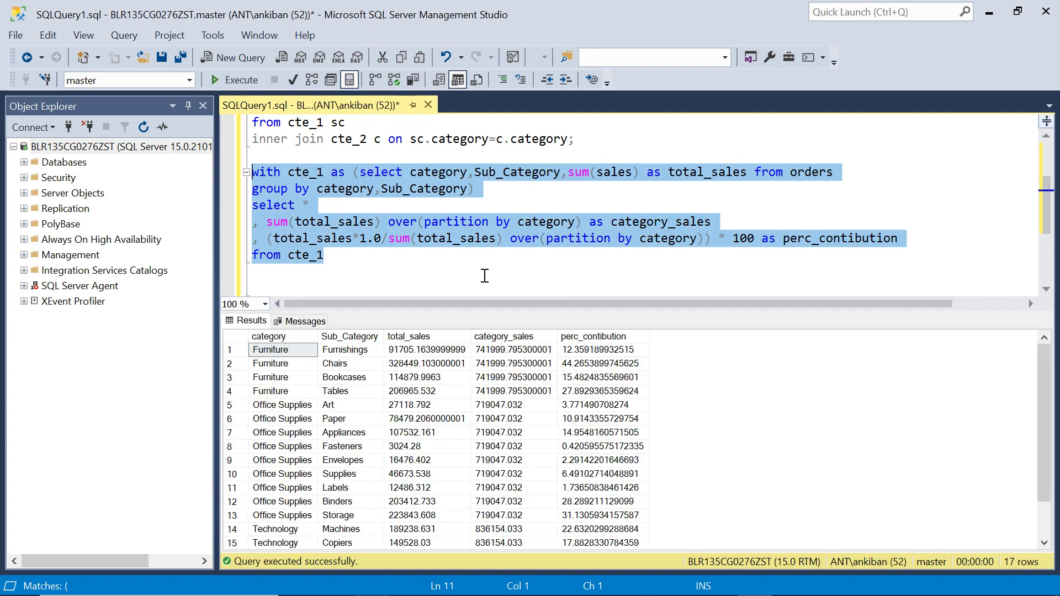
# Compare the Furniture Furnishings percentage in the query results with the FIXED LOD sheet in Tableau, and return to SQL Server Management Studio.
pyautogui.click(581, 353)
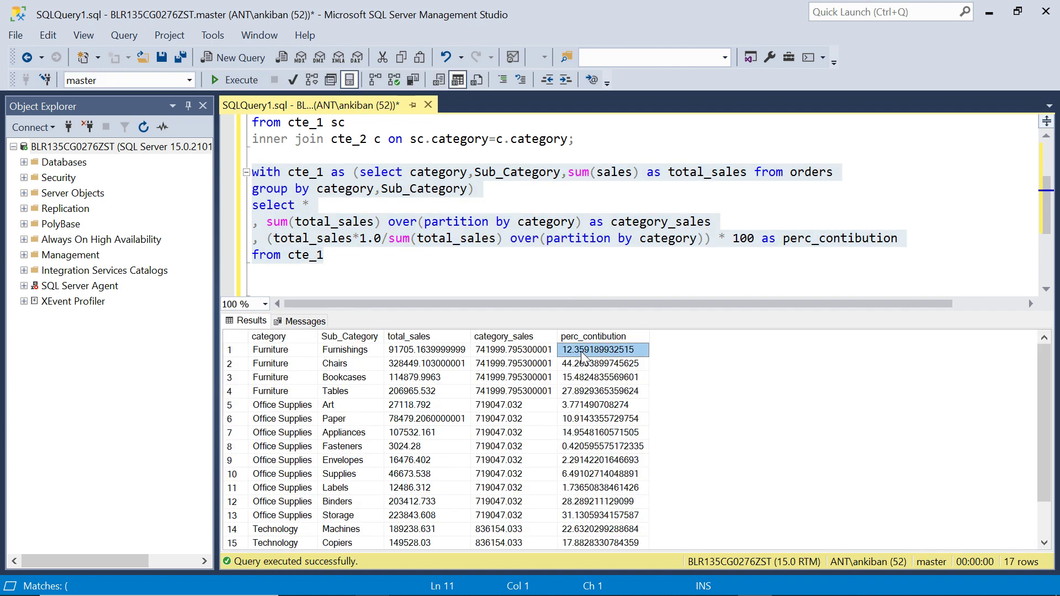
pyautogui.click(356, 357)
pyautogui.click(271, 356)
pyautogui.click(353, 353)
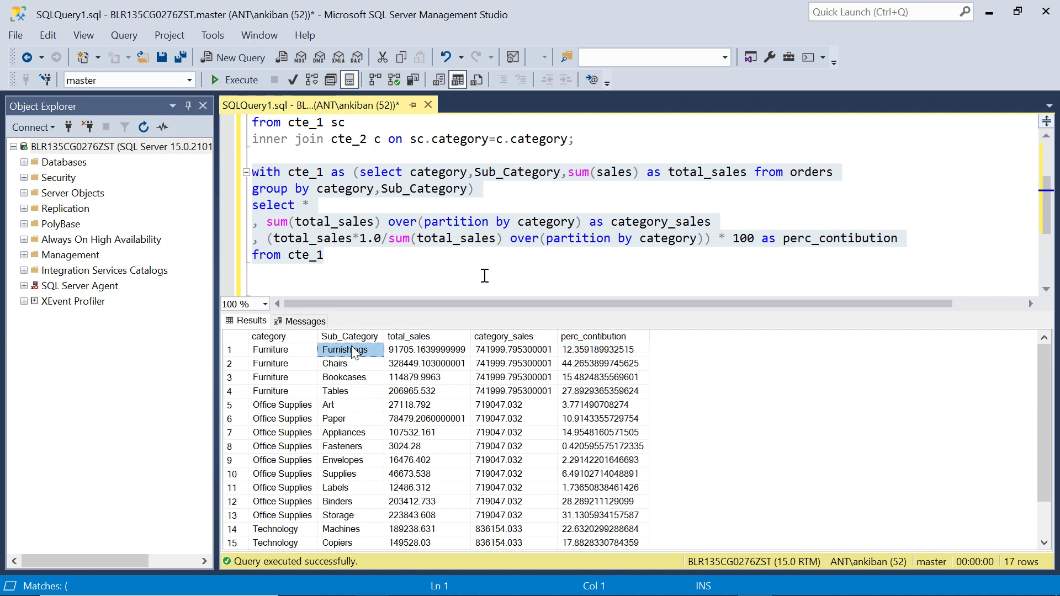
pyautogui.click(580, 355)
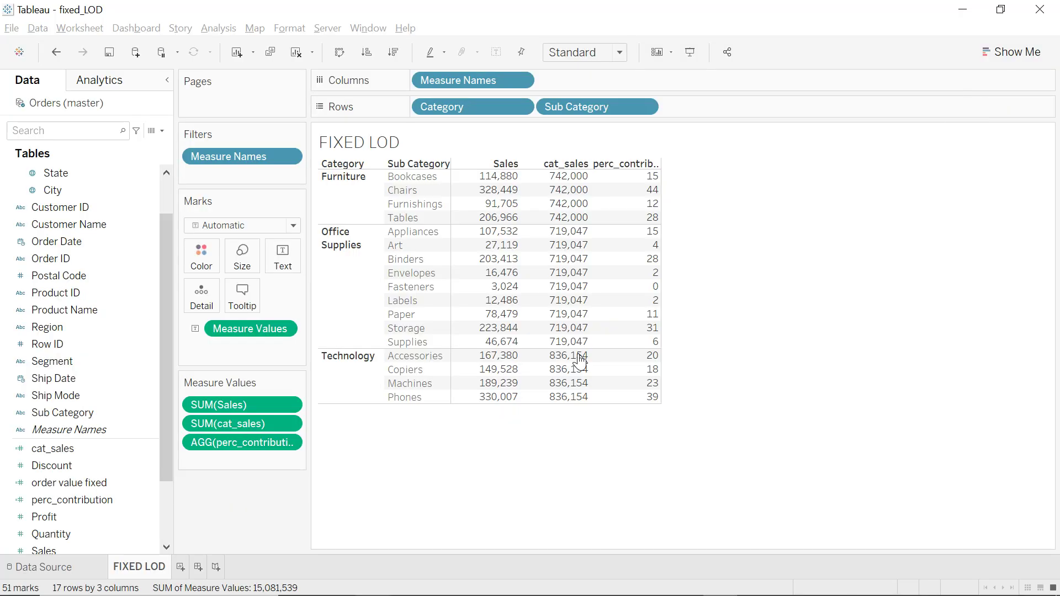
pyautogui.moveTo(646, 214)
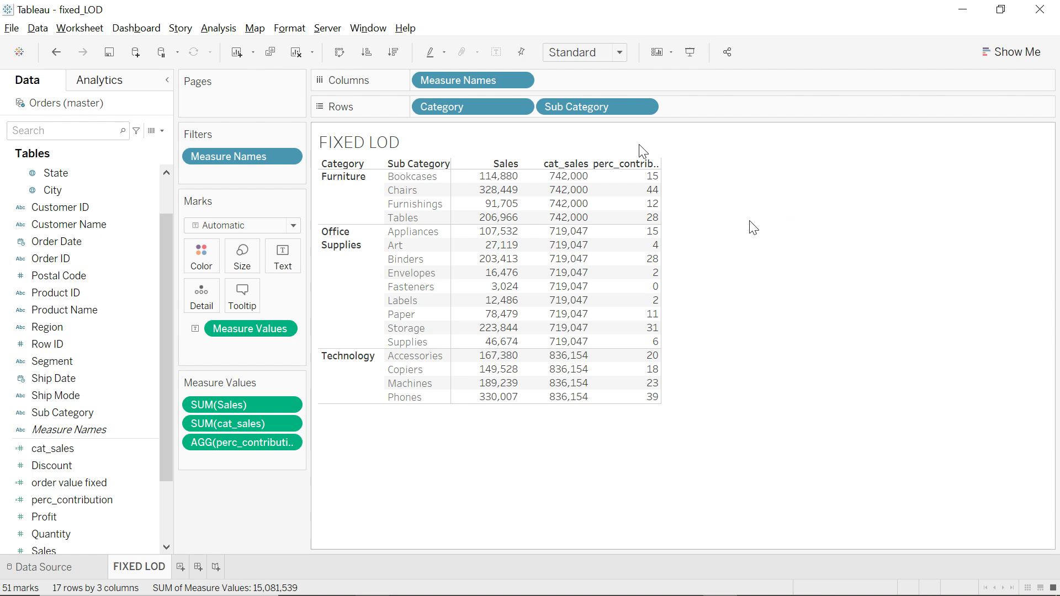
pyautogui.hotkey('alt', 'Tab')
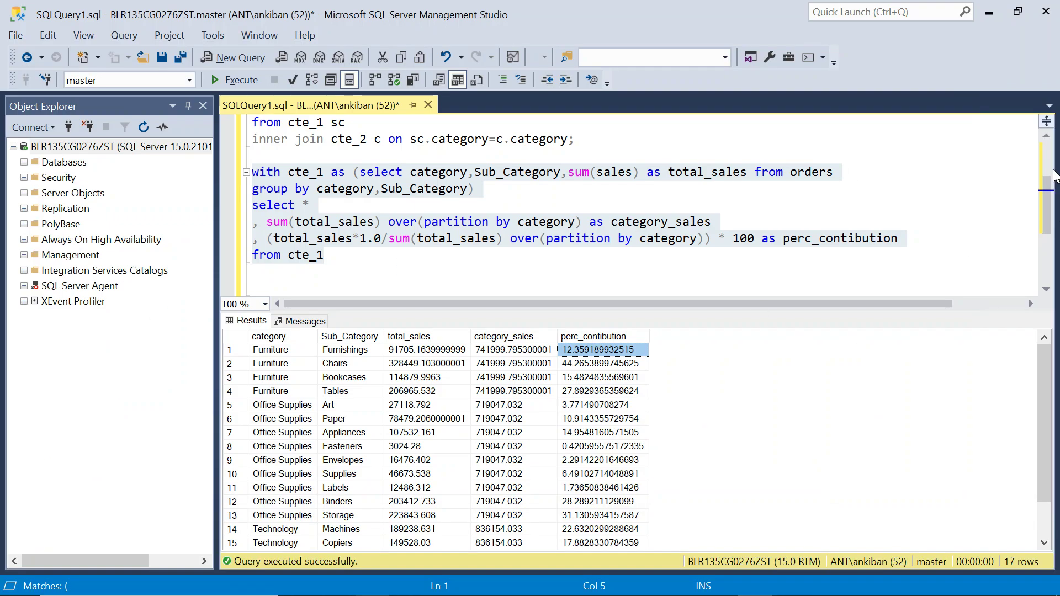
# Add a line to the joined CTE query's select list and copy the sc.total_sales and c.total_sales columns with their aliases into it after a comma.
pyautogui.click(1047, 137)
pyautogui.click(1047, 137)
pyautogui.click(1048, 137)
pyautogui.click(1048, 137)
pyautogui.click(1048, 137)
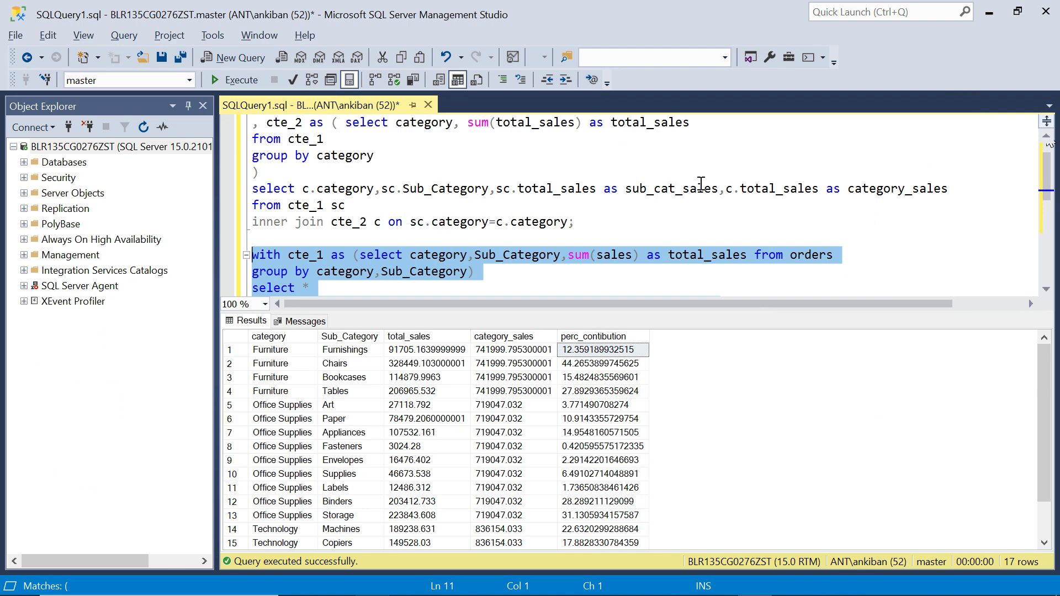
pyautogui.click(964, 192)
pyautogui.press('Return')
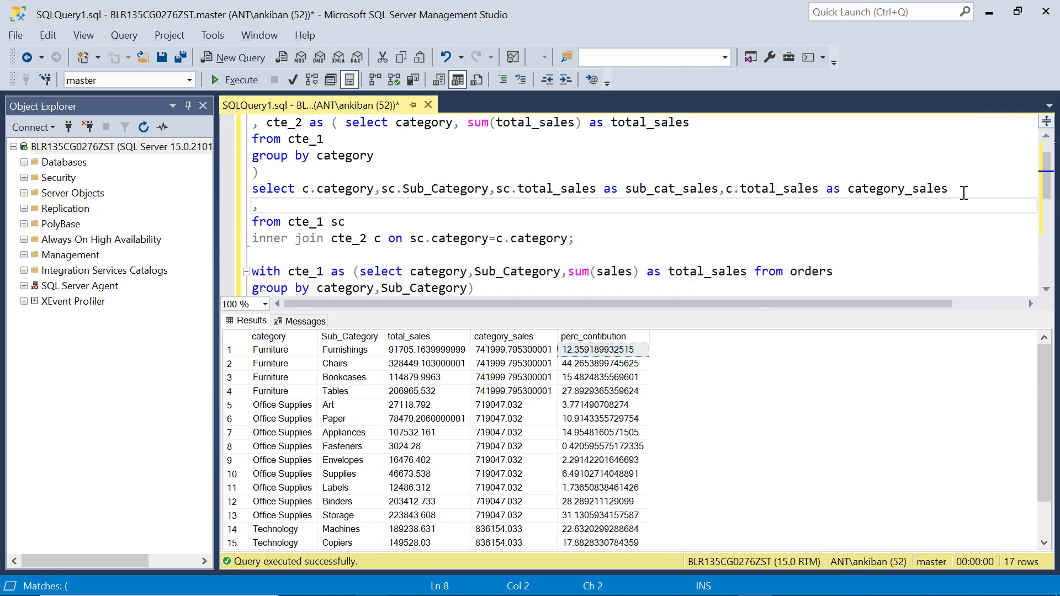
pyautogui.moveTo(950, 189); pyautogui.dragTo(500, 192)
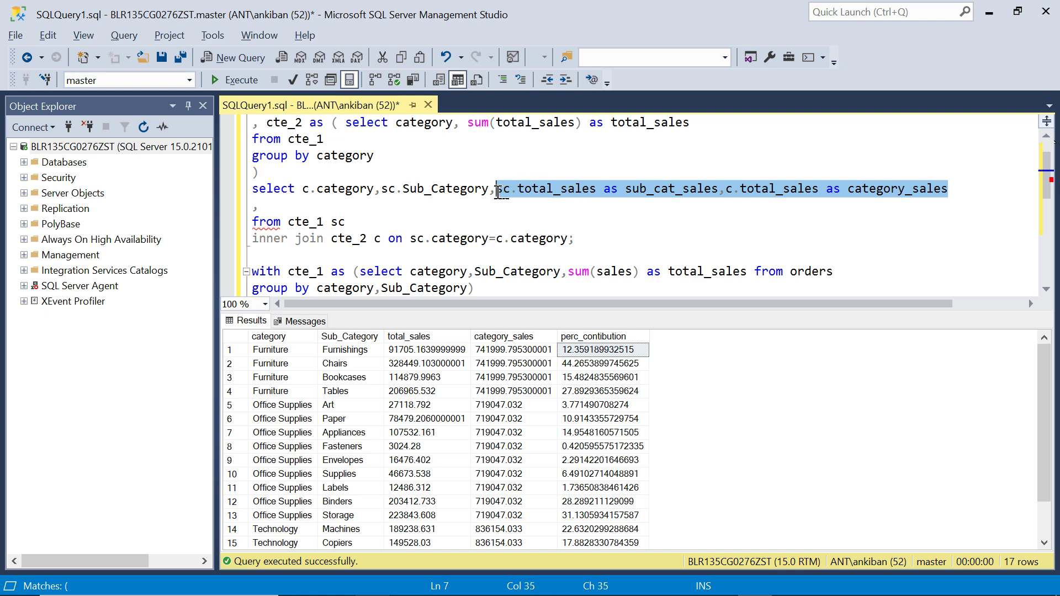
pyautogui.hotkey('ctrl', 'c')
pyautogui.click(289, 207)
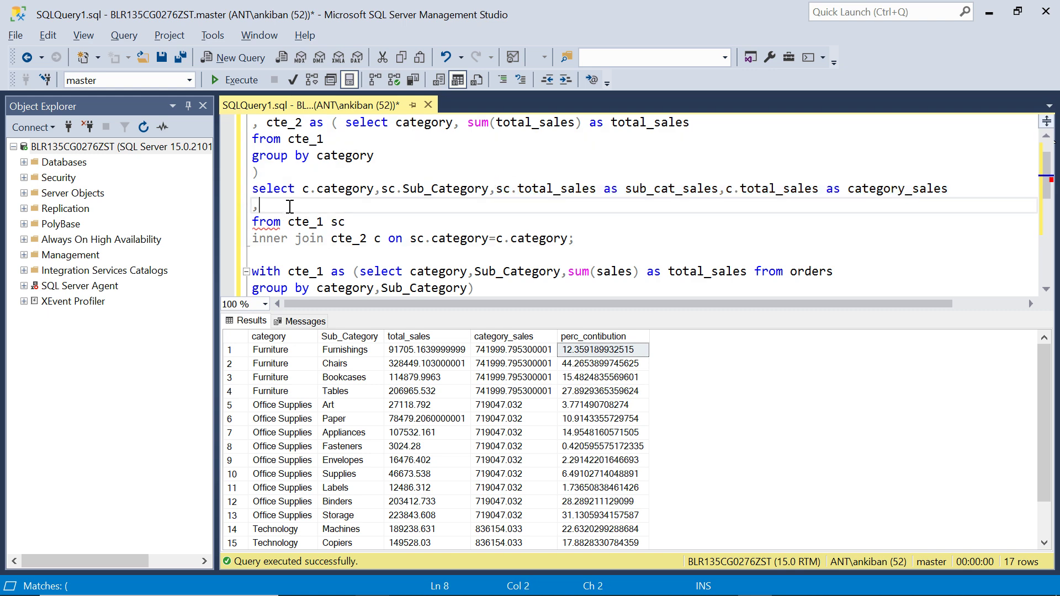
pyautogui.hotkey('ctrl', 'v')
# Turn the copied columns into the division sc.total_sales/c.total_sales aliased as perc_contribution.
pyautogui.click(488, 211)
pyautogui.moveTo(488, 211); pyautogui.dragTo(360, 206)
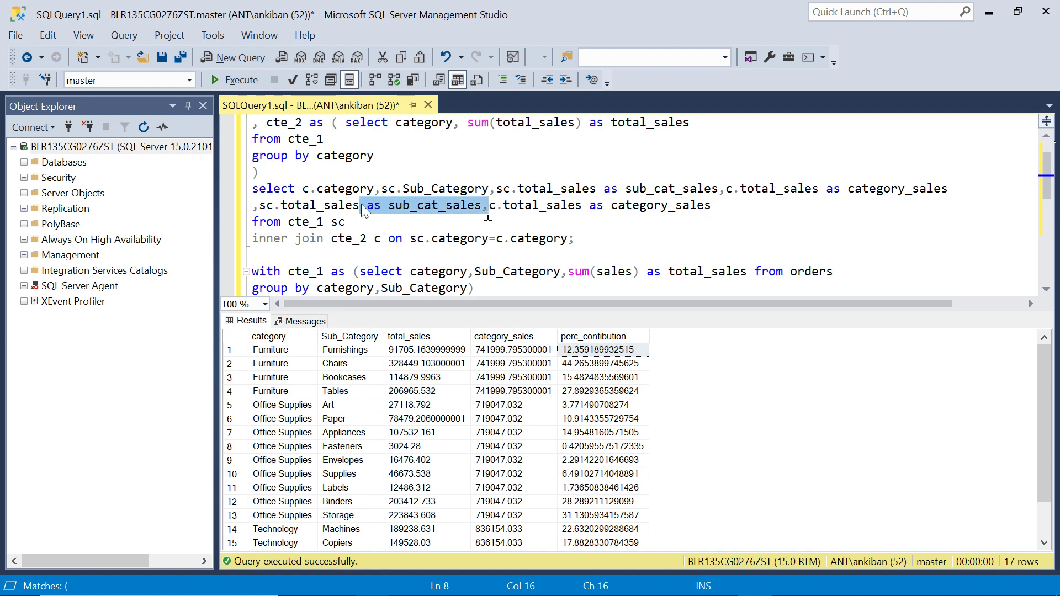
pyautogui.press('Delete')
pyautogui.write('/')
pyautogui.doubleClick(529, 205)
pyautogui.write('perc_contribution')
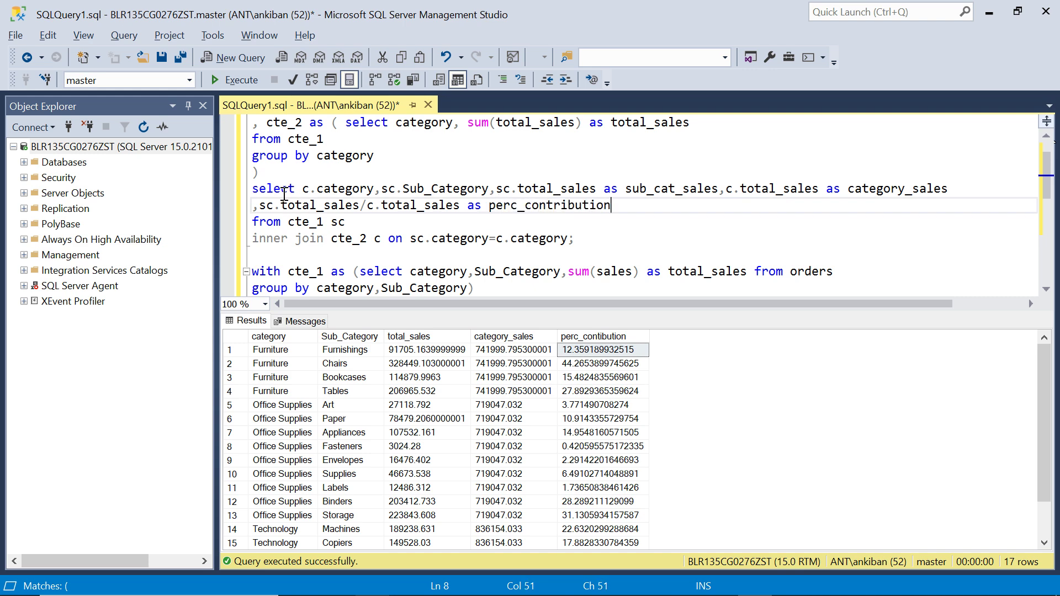
# Multiply the numerator sc.total_sales by 1.0, enclose the division in parentheses and multiply it by 100.
pyautogui.click(362, 206)
pyautogui.write('*1.0')
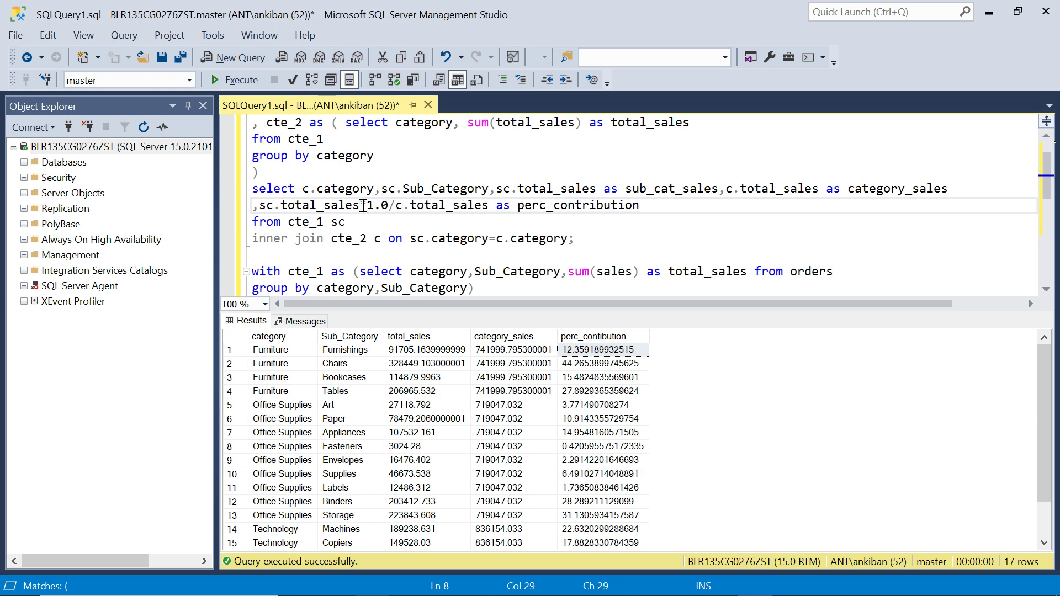
pyautogui.write(')')
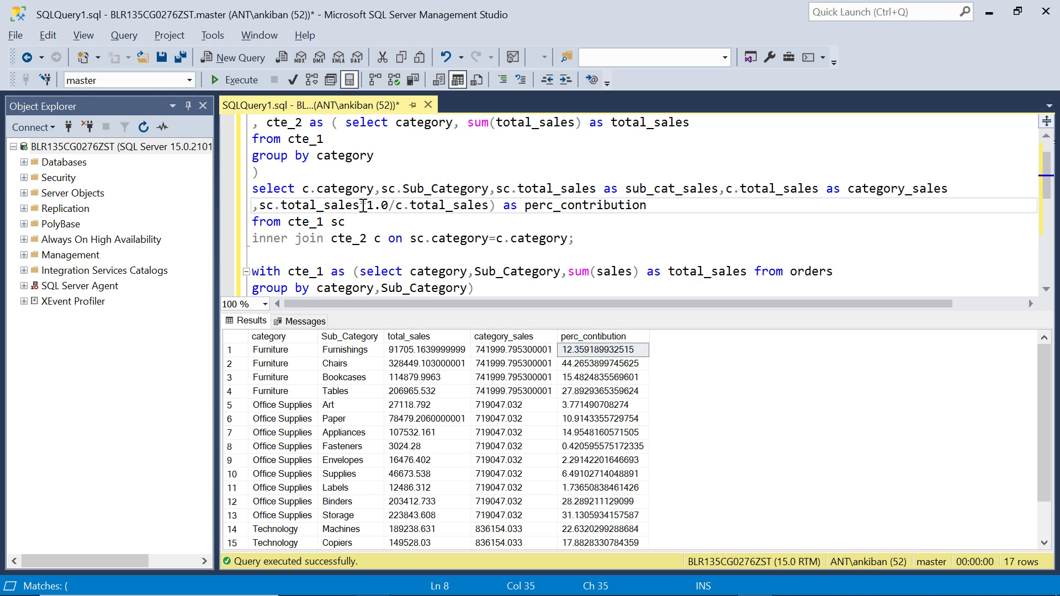
pyautogui.press('Right')
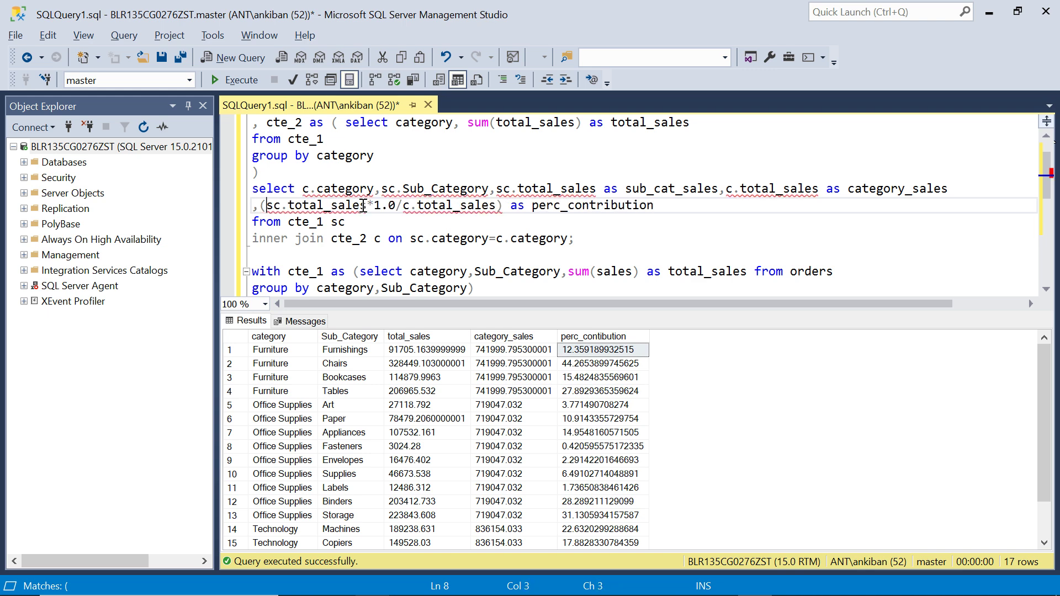
pyautogui.click(505, 206)
pyautogui.write('*100')
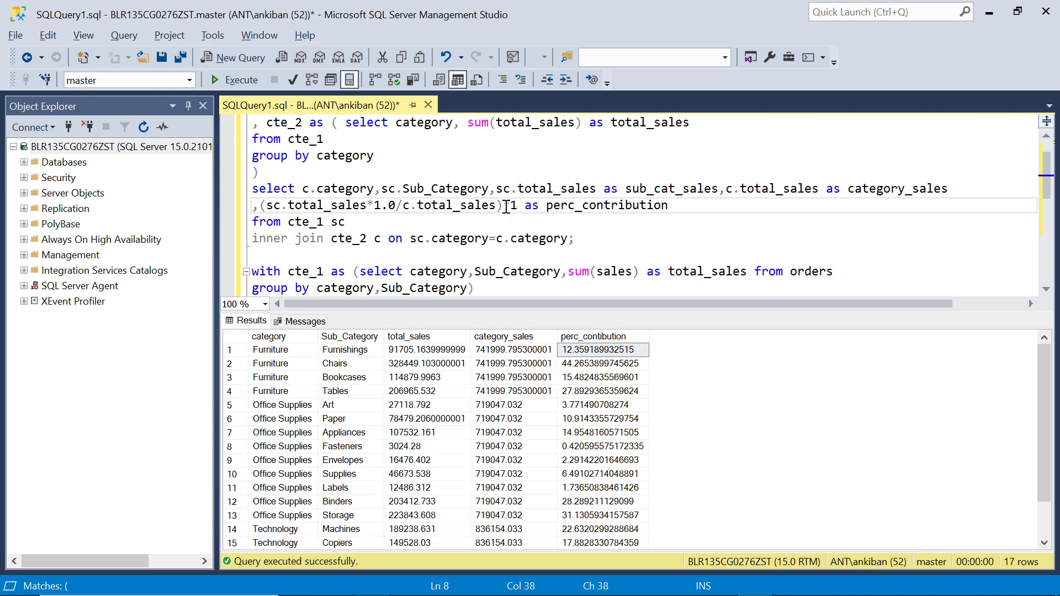
# Execute only the joined CTE query and check the Furnishings row's perc_contribution in the results.
pyautogui.moveTo(606, 238)
pyautogui.mouseDown()
pyautogui.moveTo(354, 222)
pyautogui.moveTo(577, 205)
pyautogui.moveTo(585, 116)
pyautogui.moveTo(609, 245)
pyautogui.mouseUp()
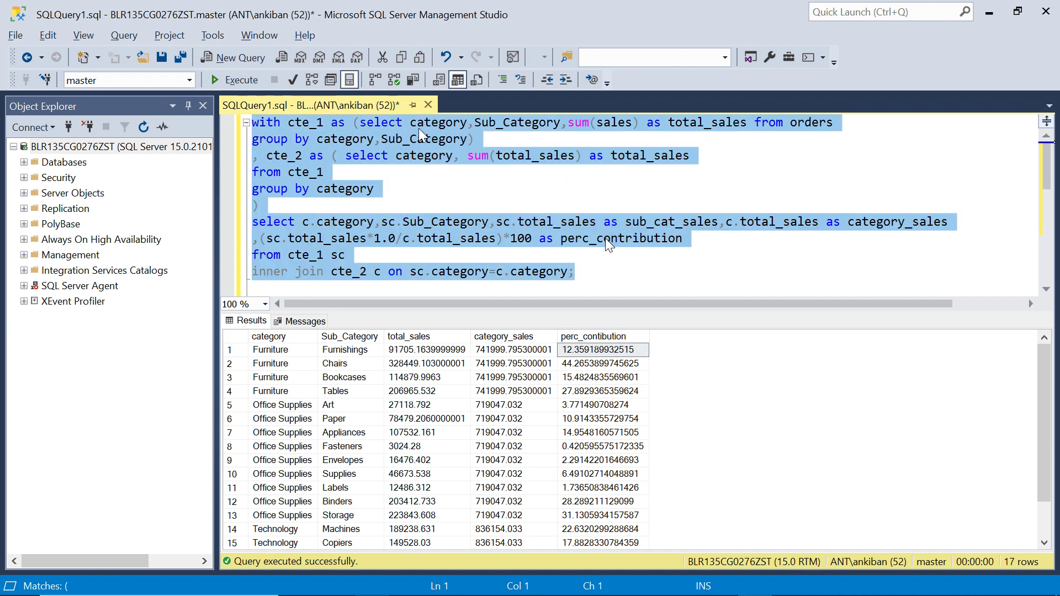
pyautogui.click(228, 81)
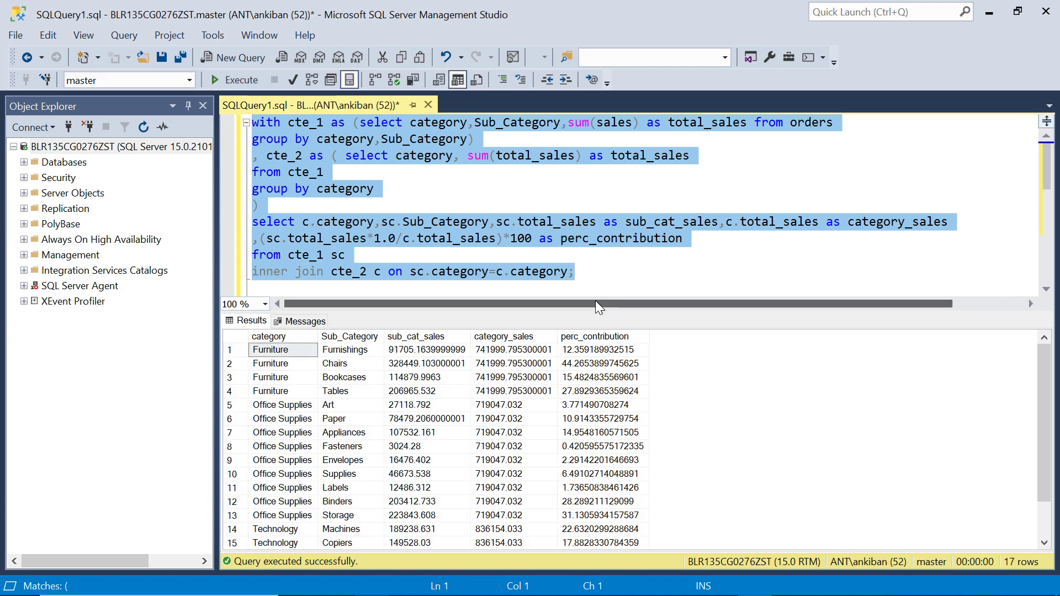
pyautogui.click(338, 349)
pyautogui.click(585, 356)
# Switch between Tableau and SQL Server Management Studio to compare the FIXED LOD sheet's Furnishings perc_contribution with the joined query's result.
pyautogui.hotkey('alt', 'Tab')
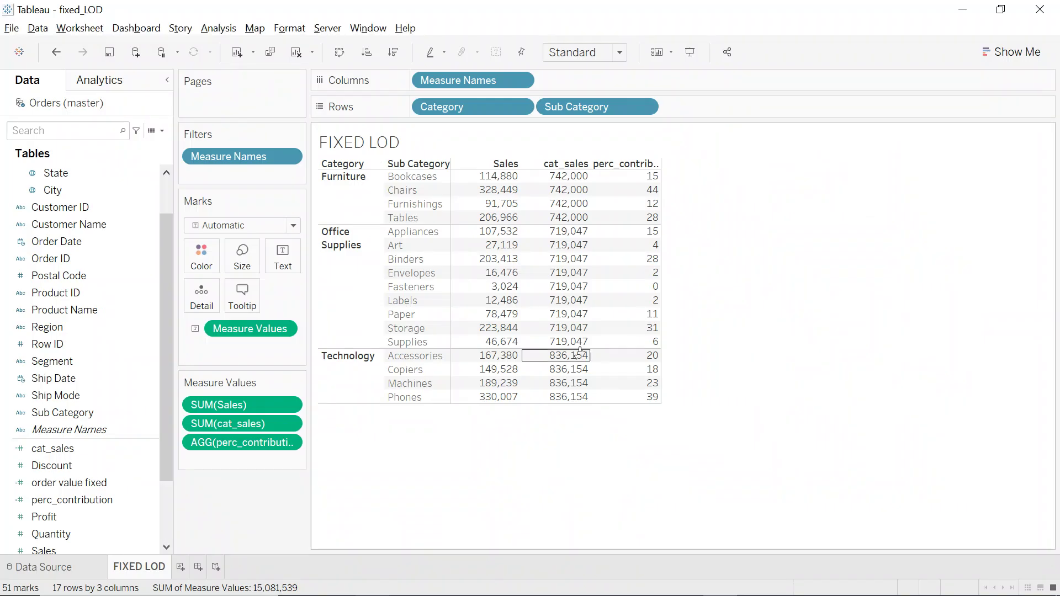
pyautogui.moveTo(644, 214)
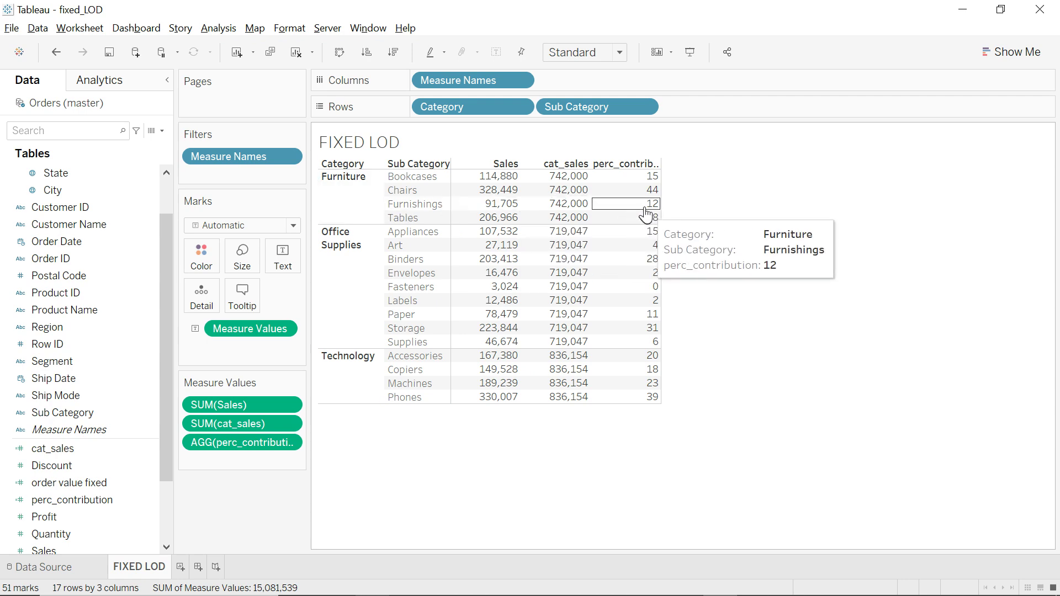
pyautogui.hotkey('alt', 'Tab')
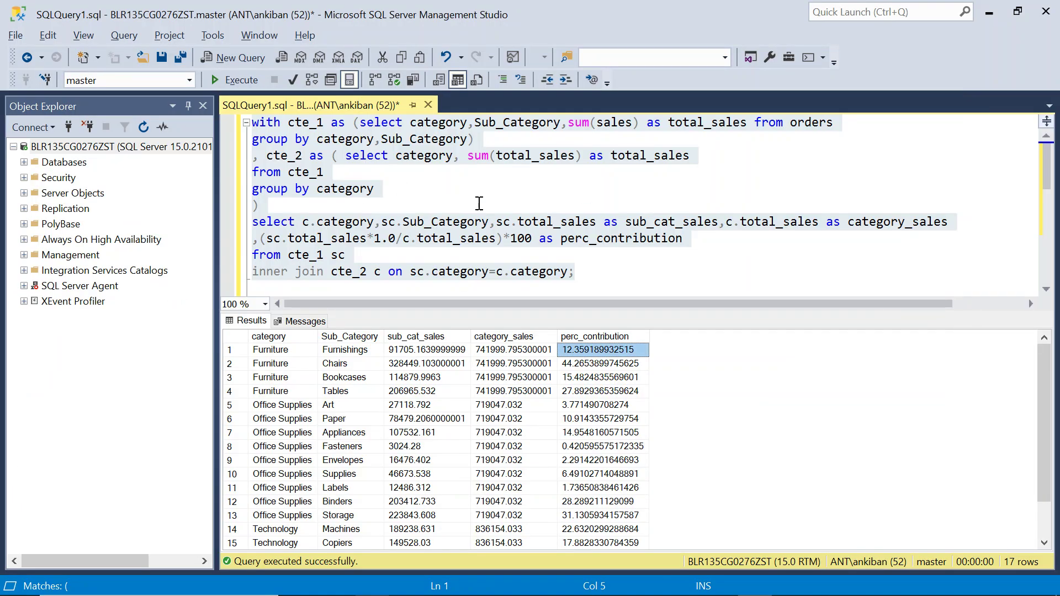
pyautogui.hotkey('alt', 'Tab')
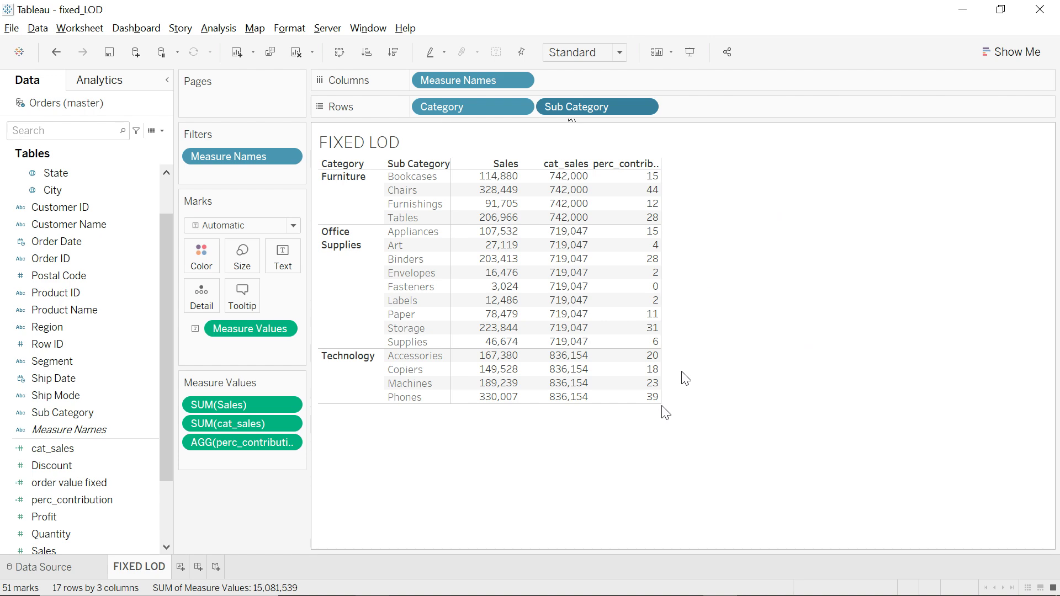
pyautogui.hotkey('alt', 'Tab')
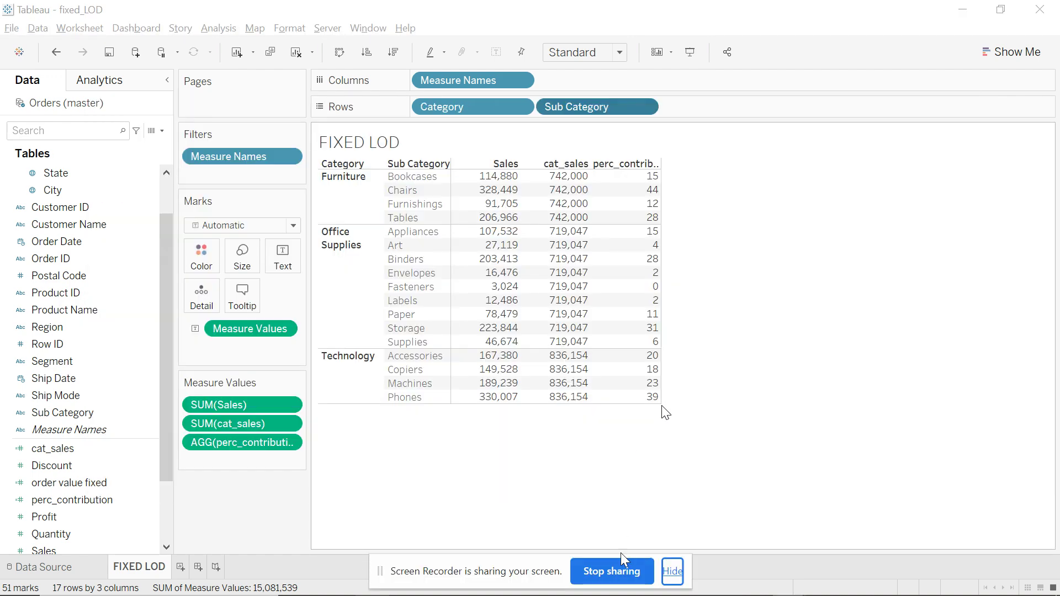